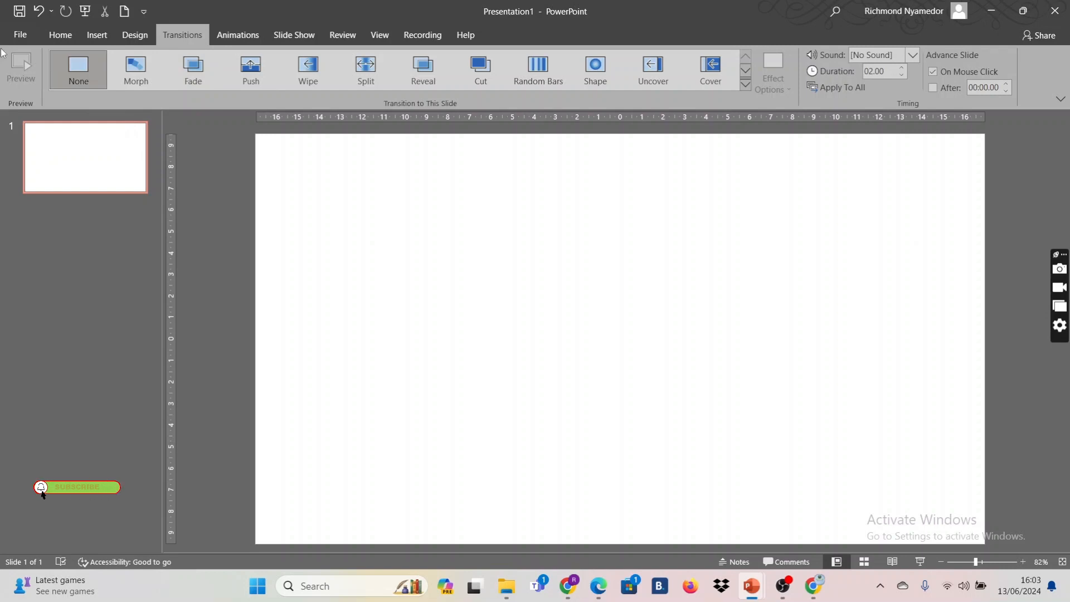
Apply the Push transition to the blank slide and preview it.
left_click(895, 73)
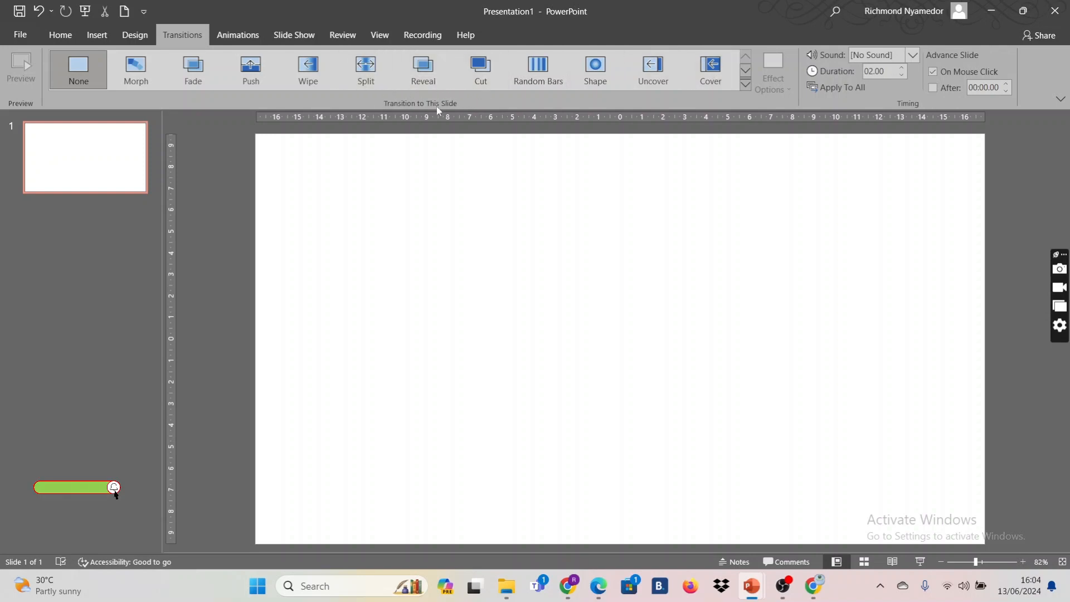
left_click(746, 84)
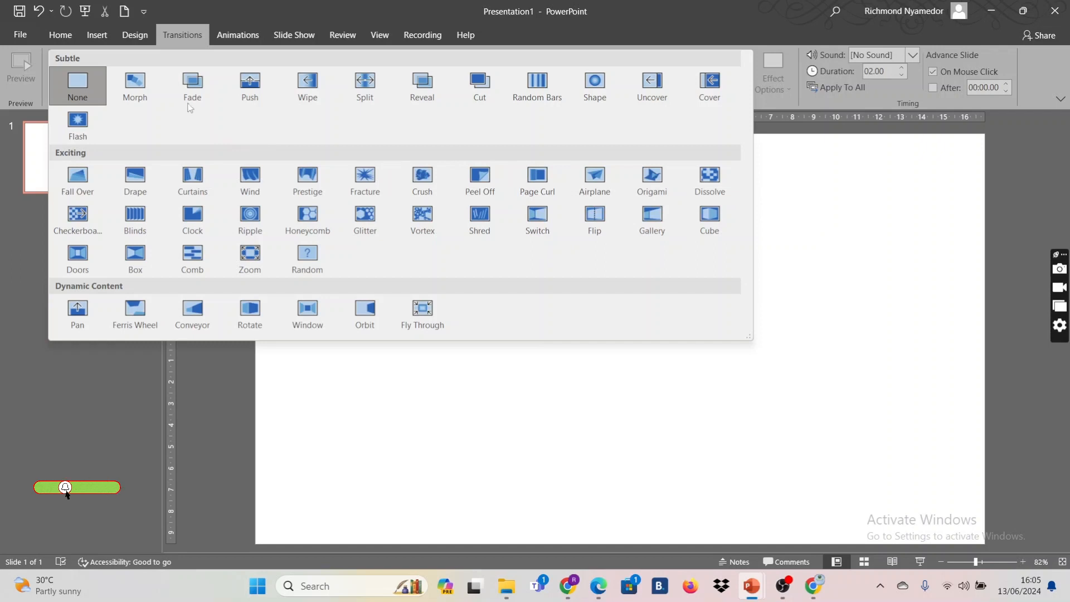
left_click(249, 85)
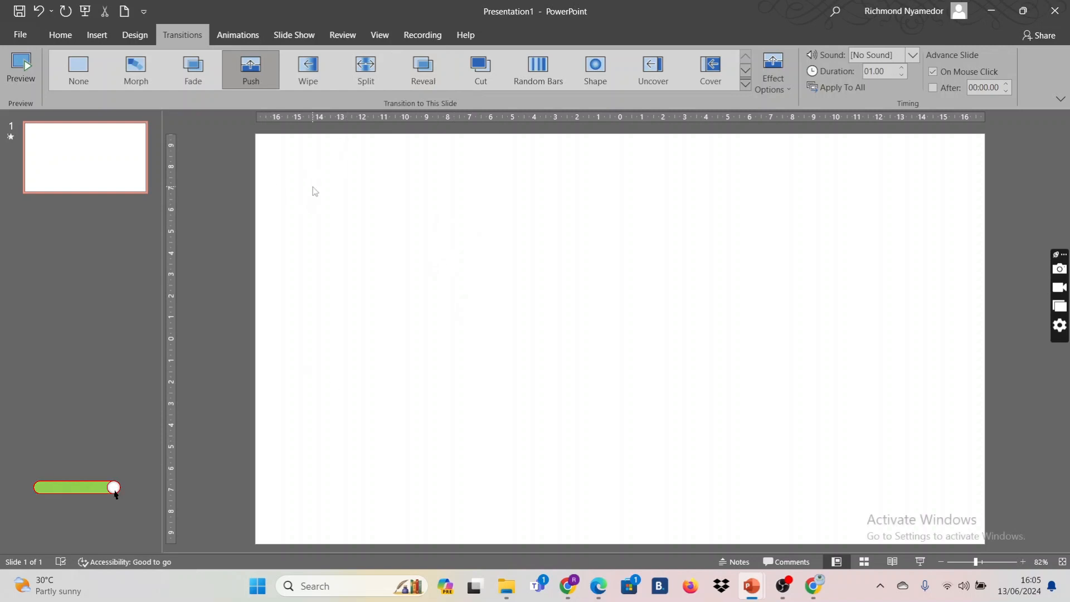
left_click(26, 74)
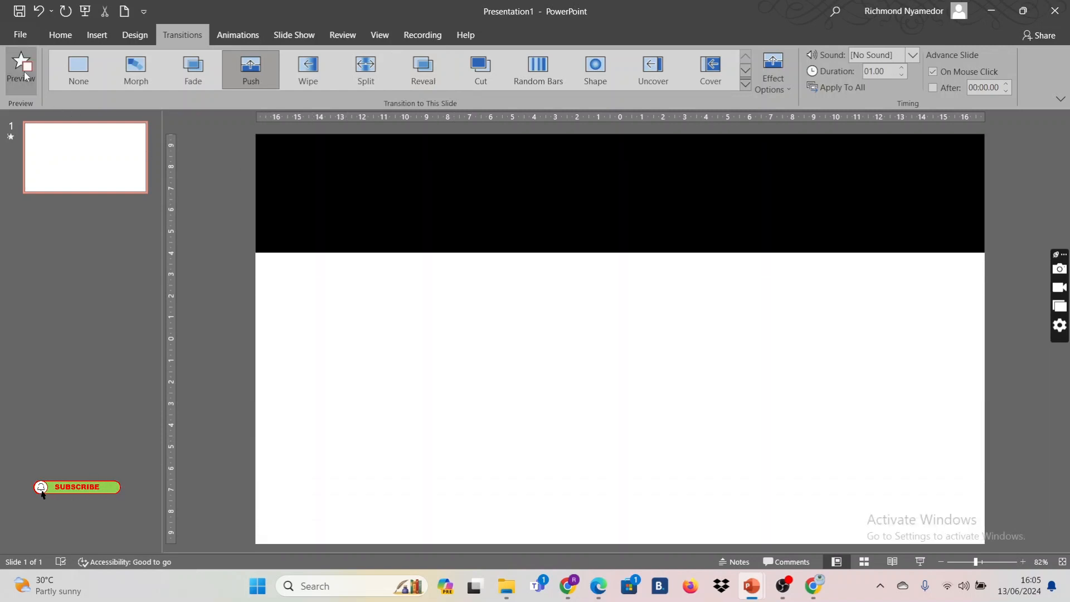
left_click(25, 74)
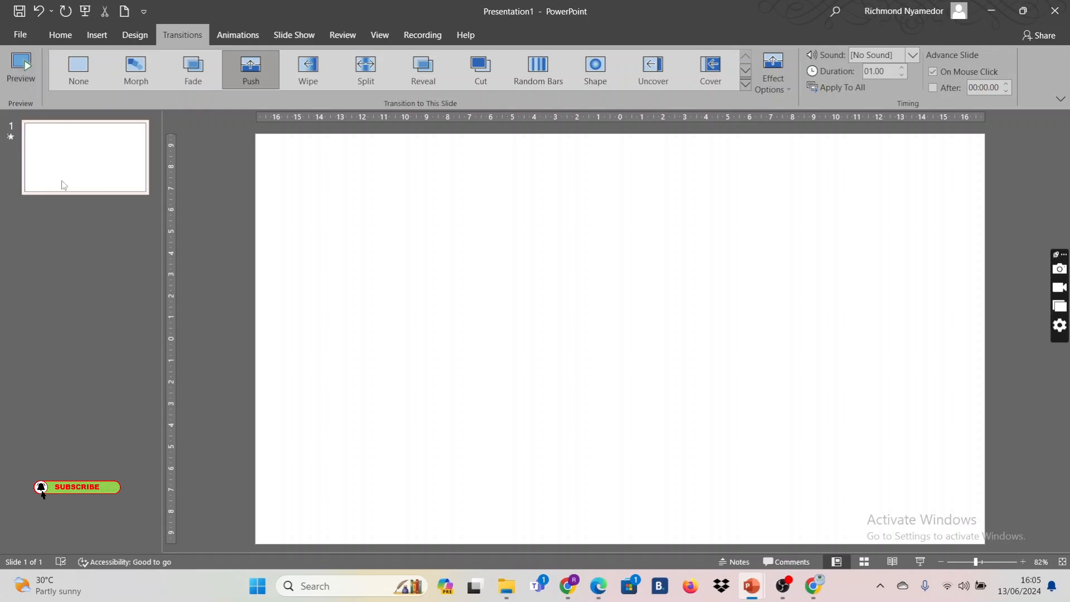
Duplicate the blank slide and return to slide 1.
right_click(89, 178)
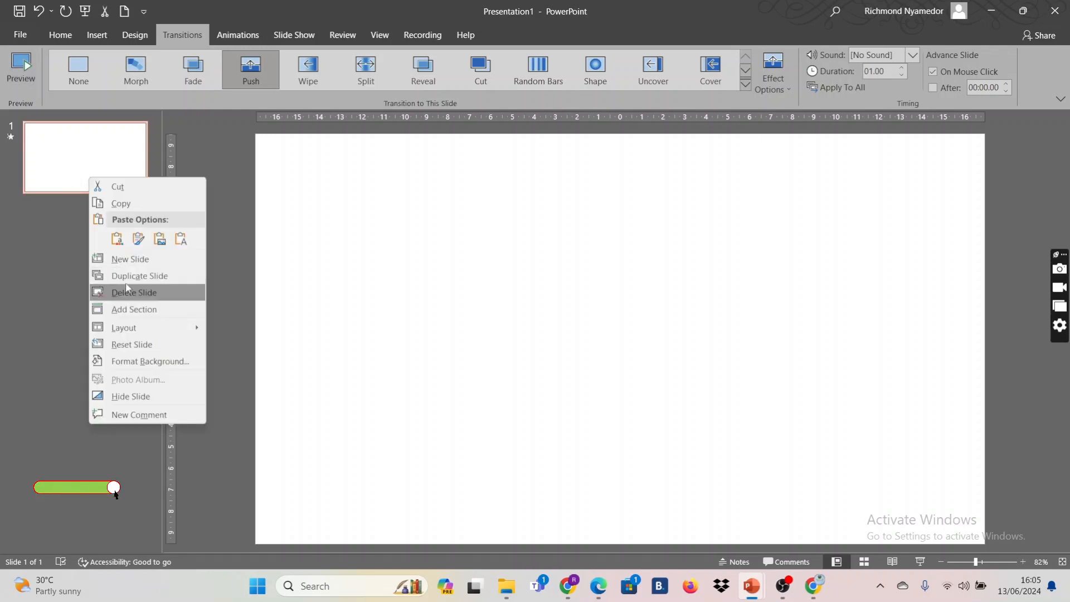
left_click(157, 281)
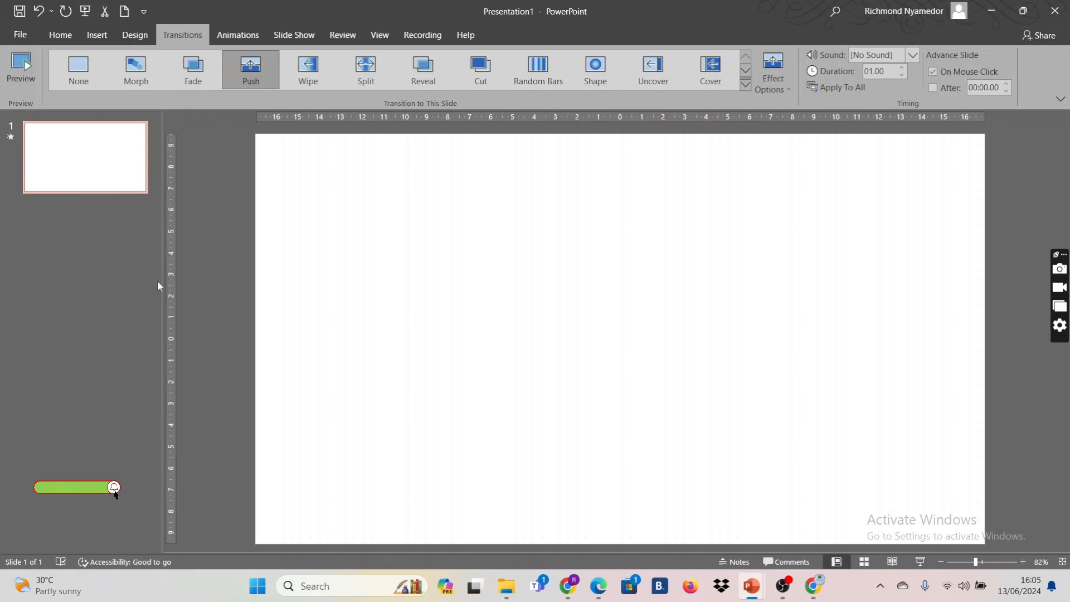
left_click(104, 166)
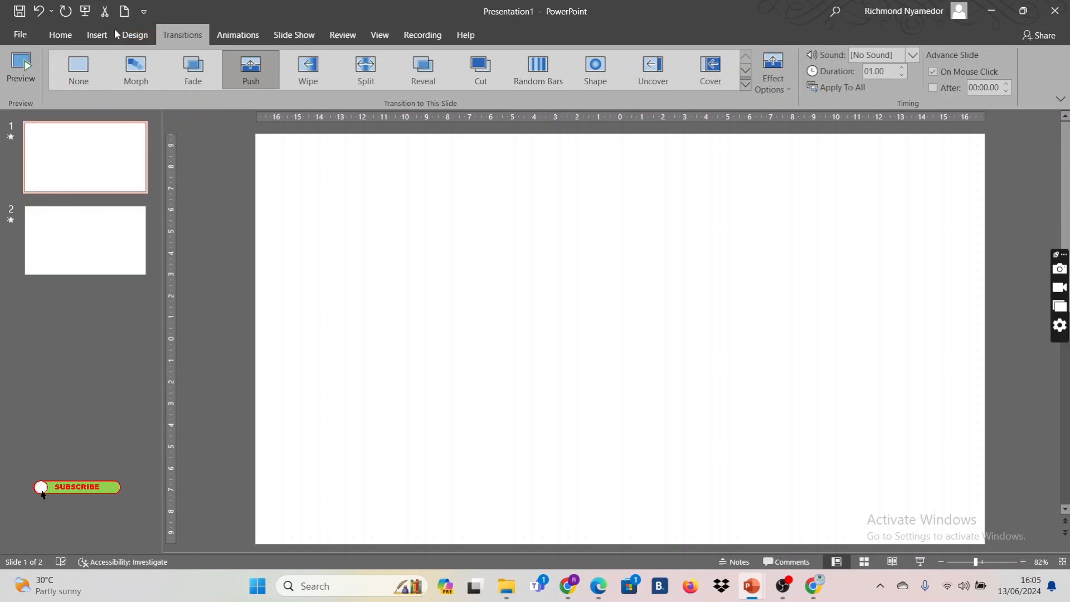
Insert the red DESIGN picture 07.06.2024_16.15.13_REC from the device's Gallery folder on slide 1.
left_click(97, 34)
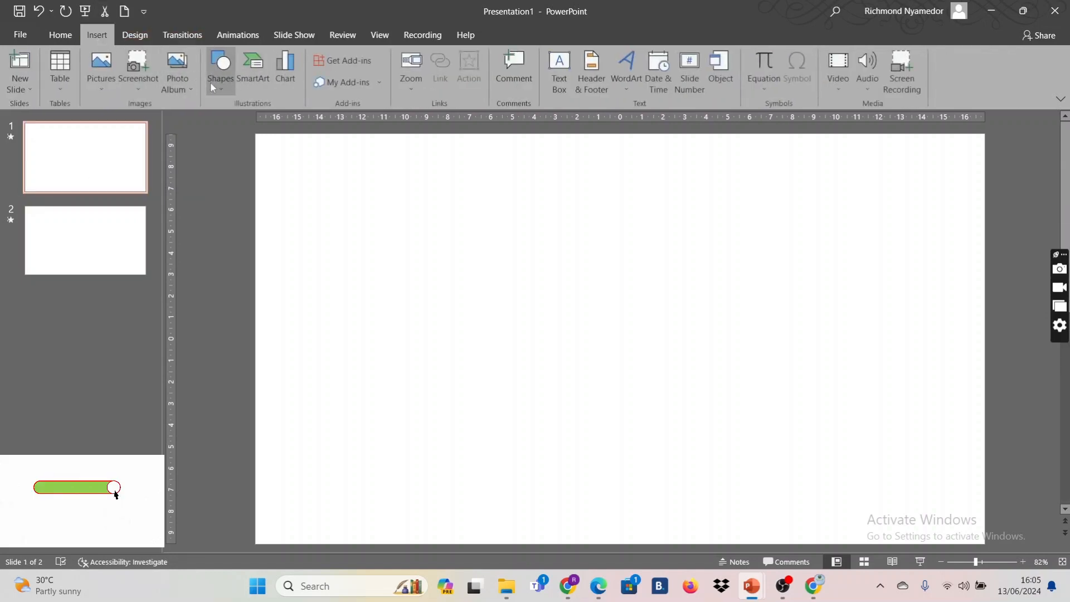
left_click(98, 85)
left_click(144, 124)
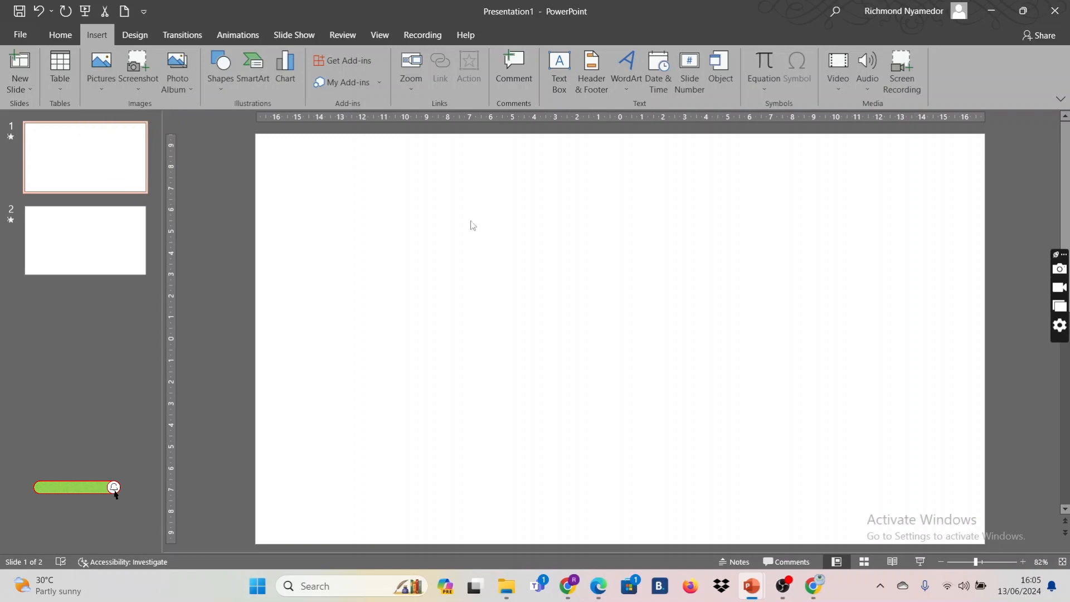
scroll(212, 175, "down", 5)
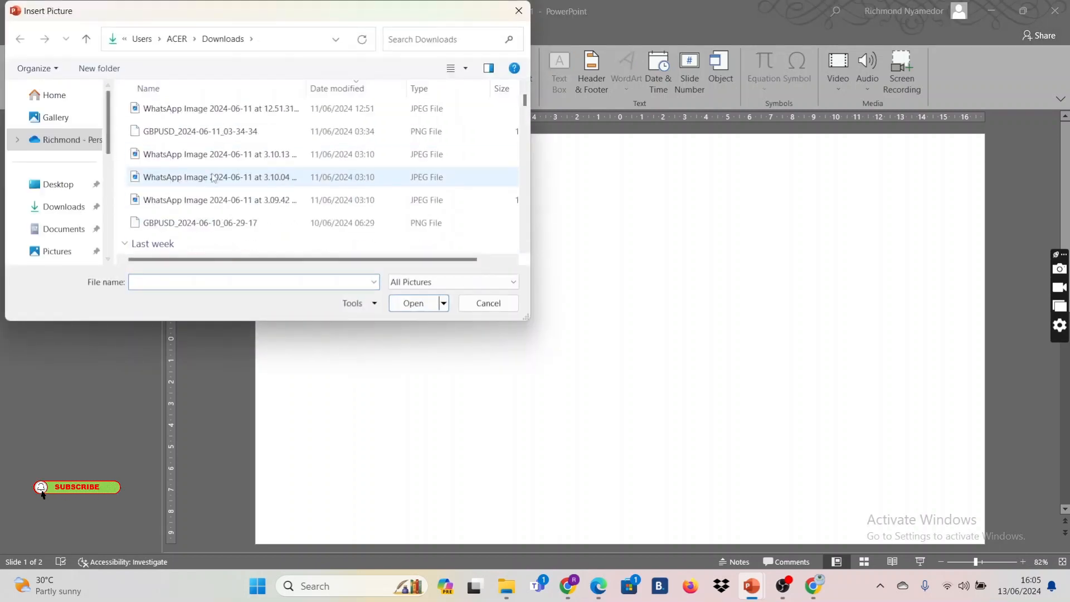
scroll(211, 176, "down", 2)
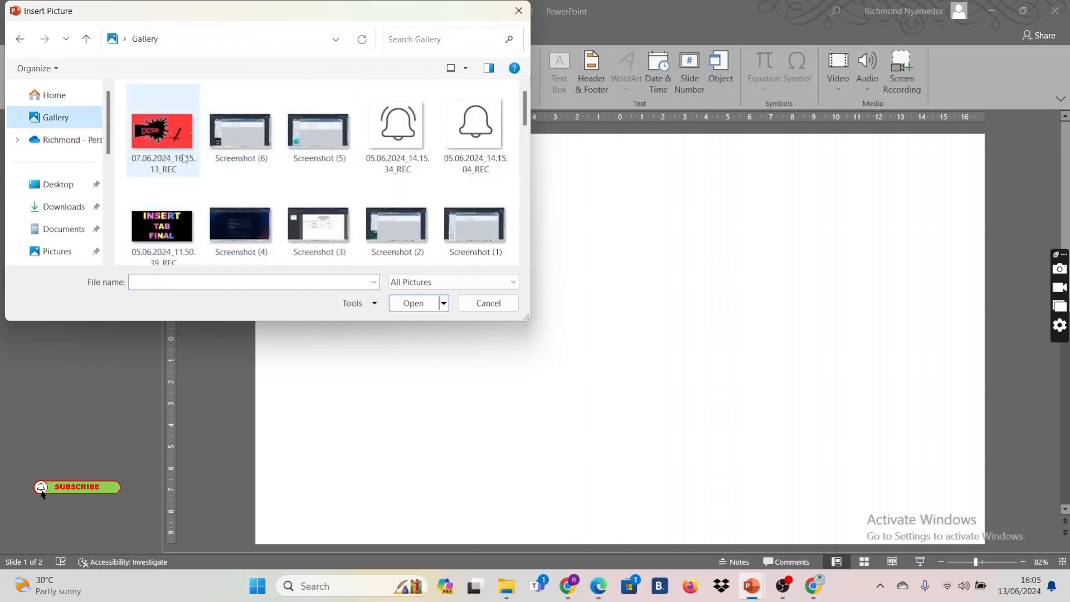
double_click(166, 148)
Insert the Gallery picture 05.06.2024_11.50.39_REC on slide 2 and stretch it to about 20.63 cm high to cover the slide.
left_click(100, 237)
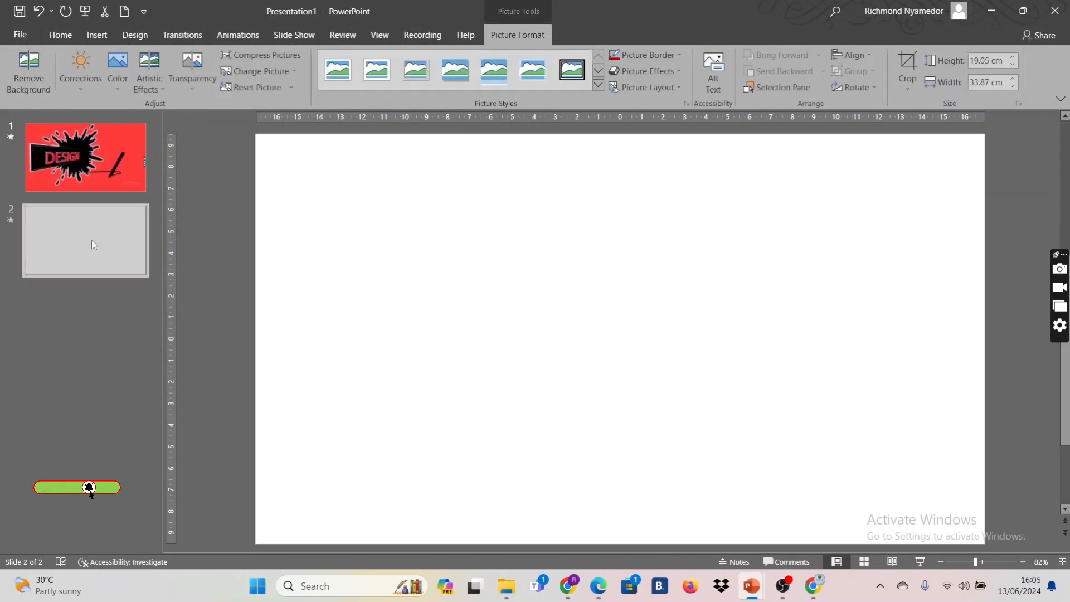
left_click(104, 40)
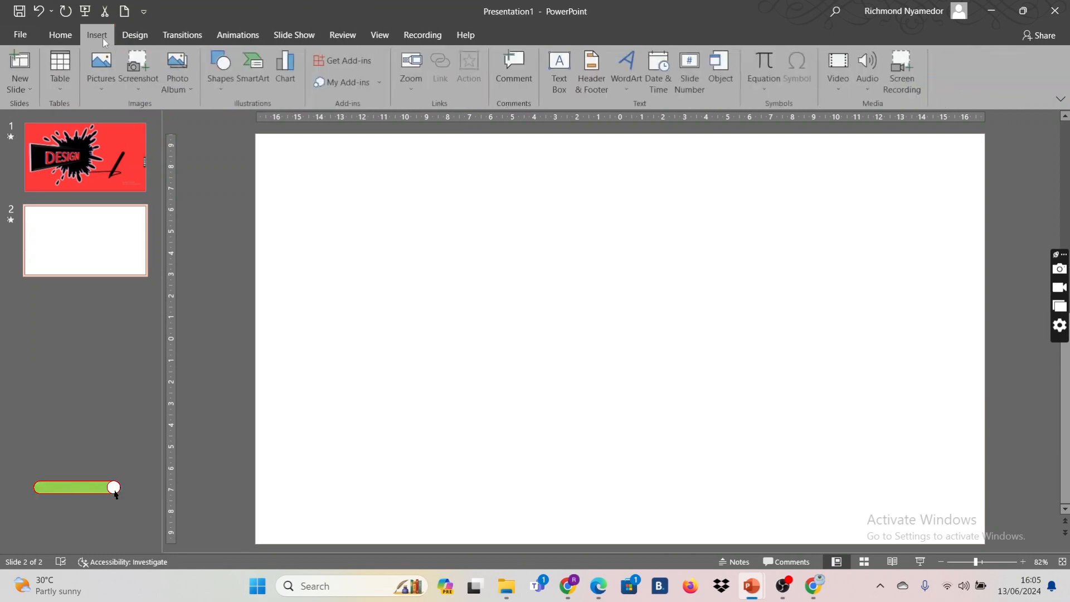
left_click(102, 86)
left_click(132, 124)
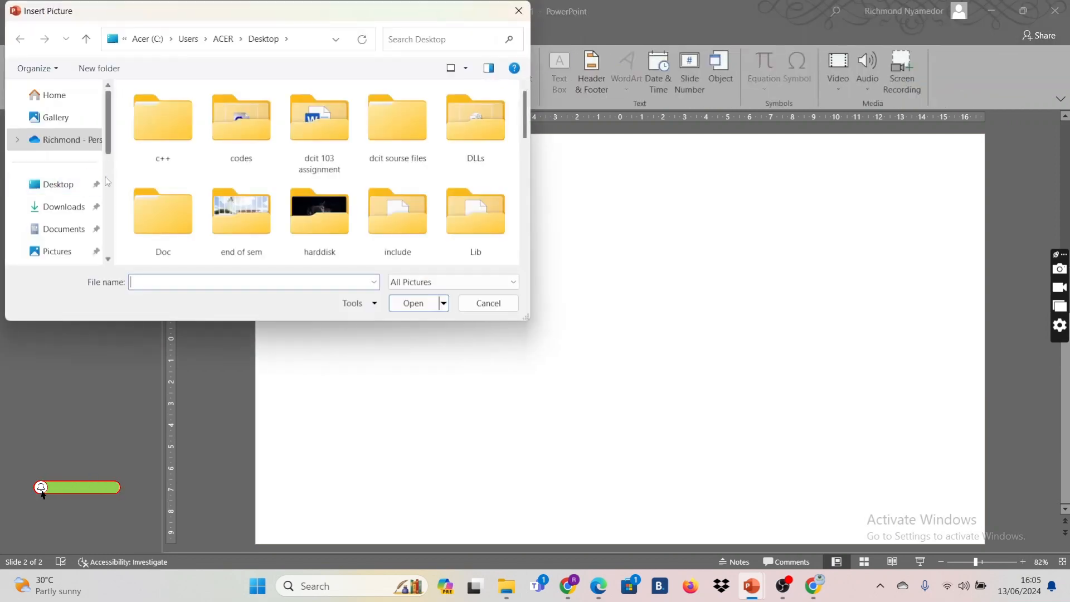
left_click(60, 206)
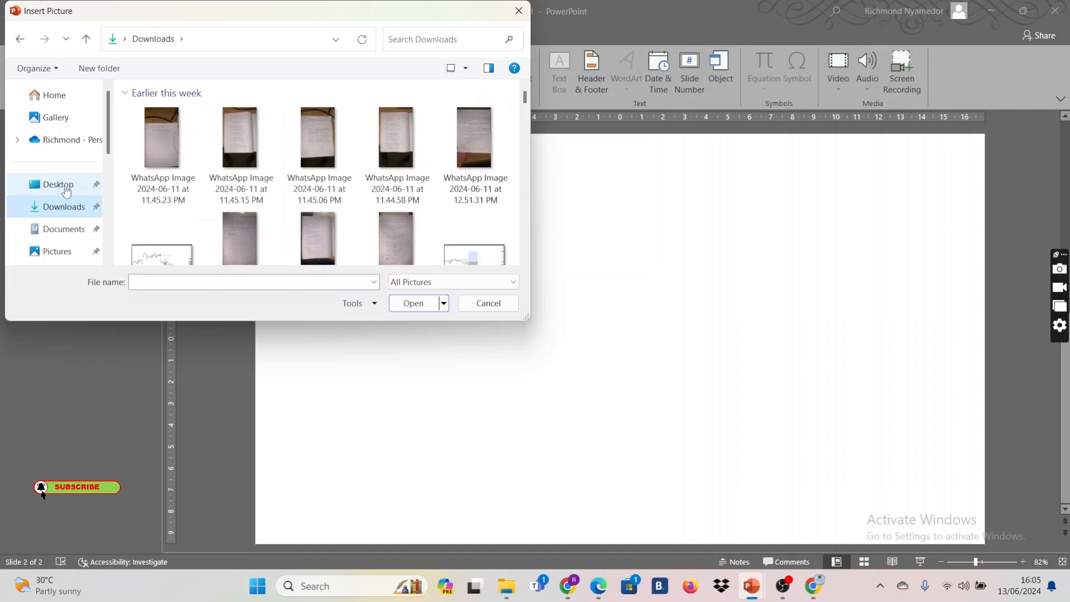
left_click(56, 117)
double_click(160, 217)
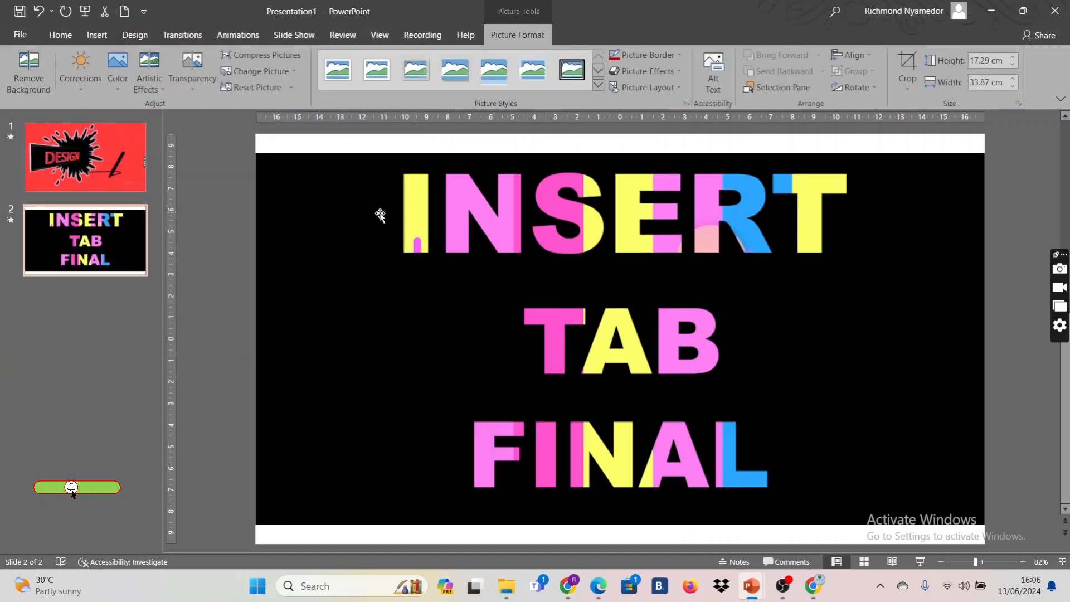
left_click_drag(623, 161, 622, 129)
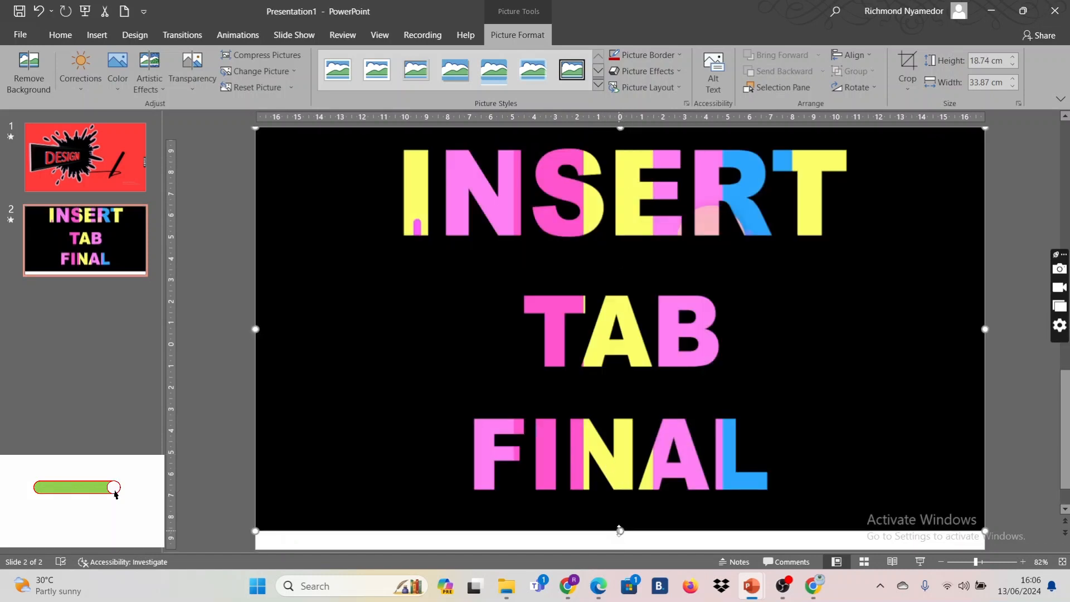
left_click_drag(619, 531, 617, 570)
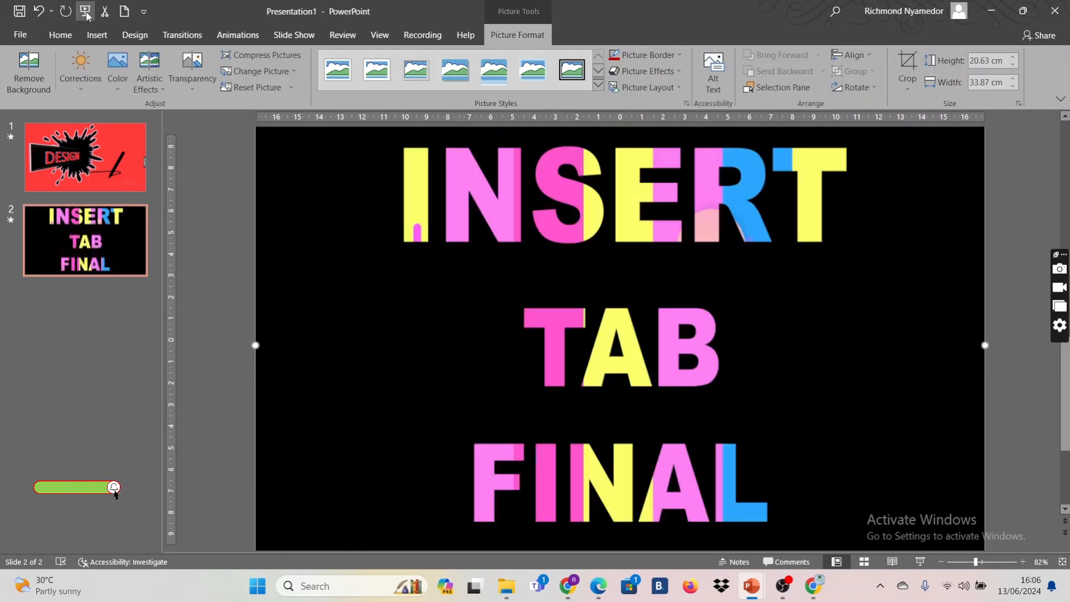
Play the slide show from the beginning through slide 2 to check the Push transition, and exit it.
left_click(86, 12)
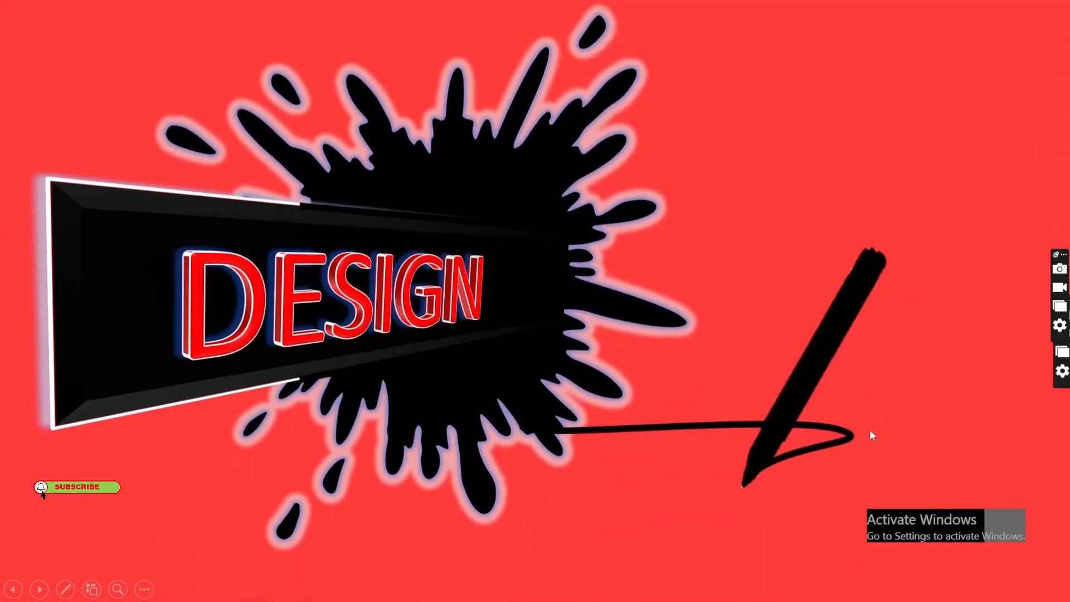
left_click(874, 433)
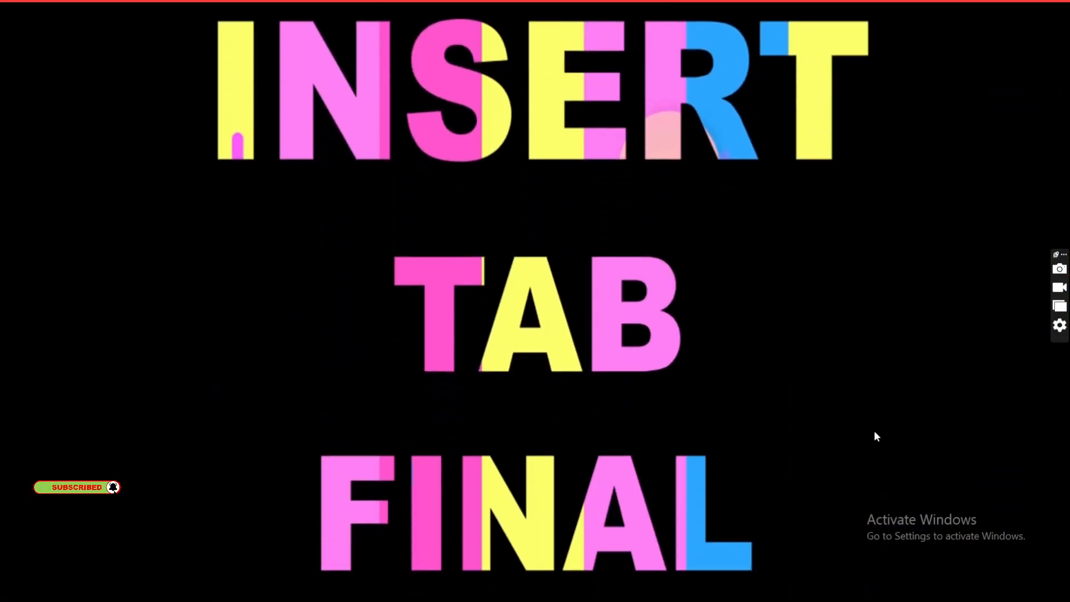
left_click(874, 433)
left_click(759, 444)
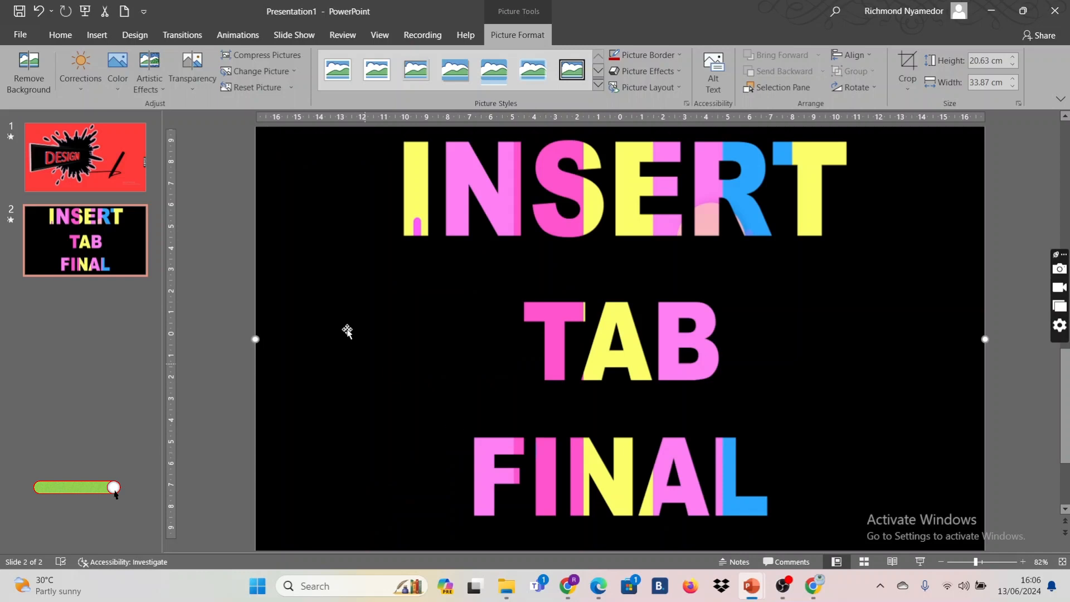
Remove the transition from slide 1 and apply the Wipe transition to slide 2.
left_click(185, 36)
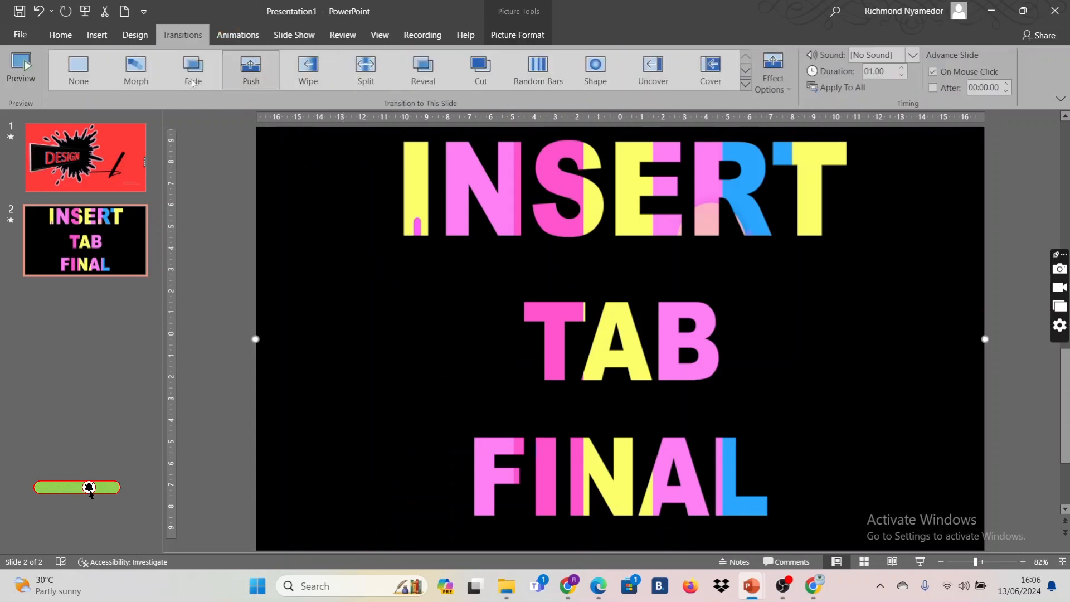
left_click(125, 162)
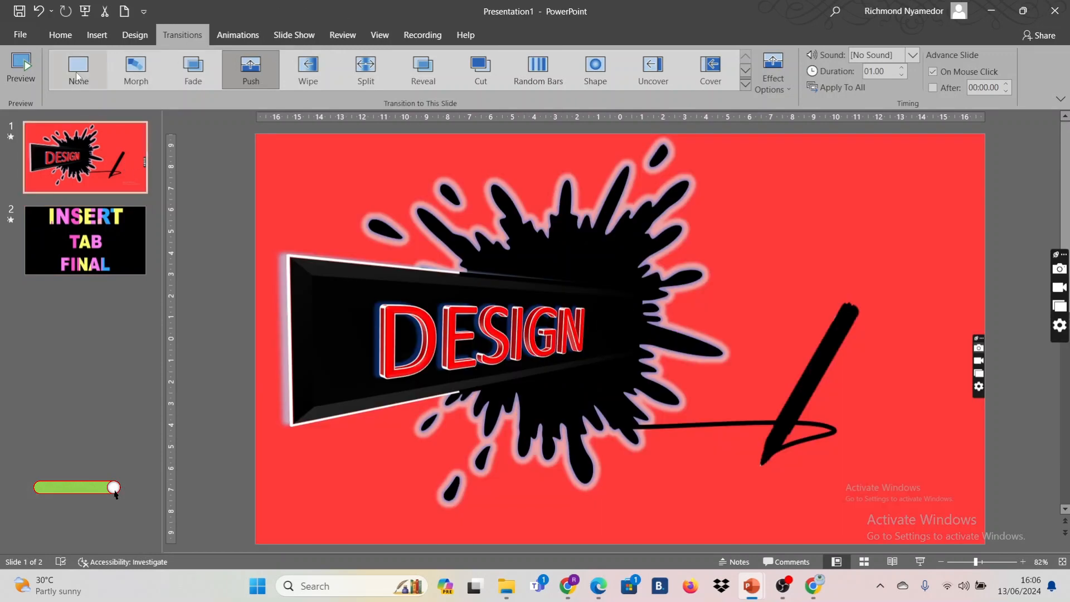
left_click(79, 69)
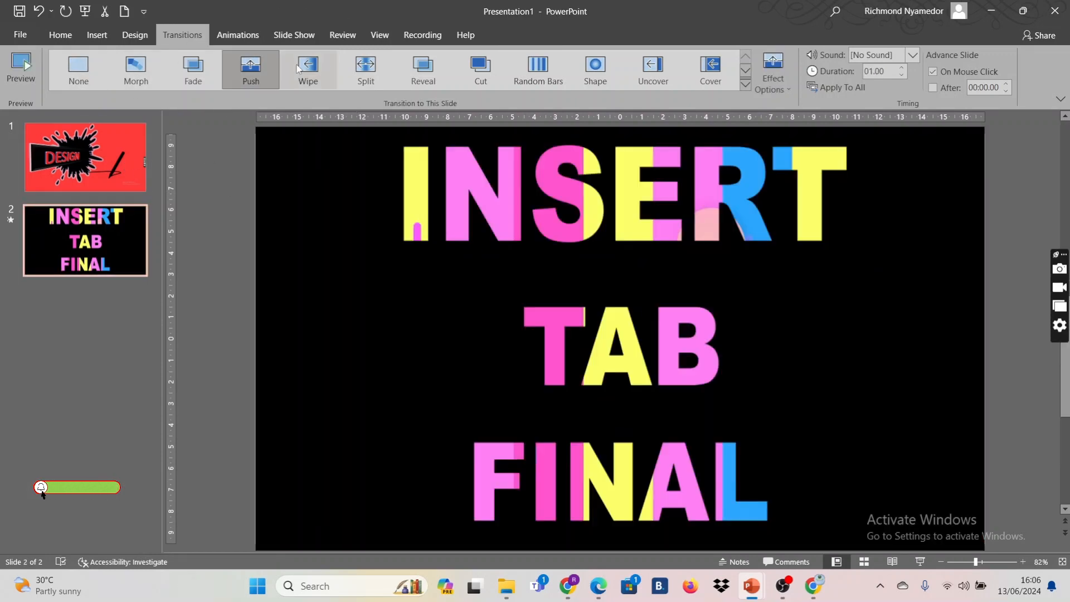
left_click(309, 70)
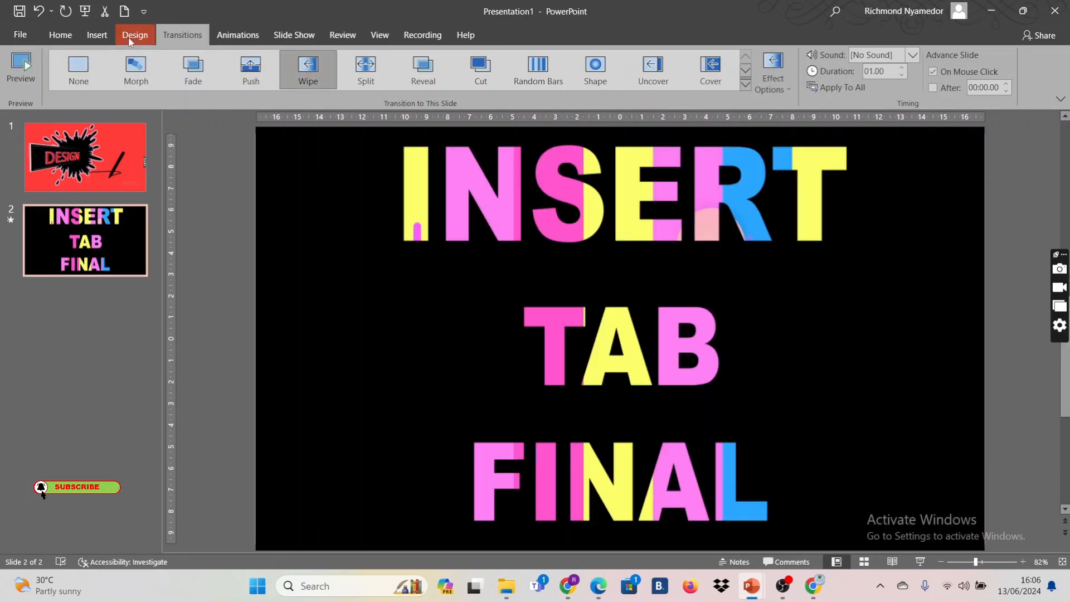
Play the slide show from slide 1 to slide 2 to check the Wipe transition, and exit it.
key("F5")
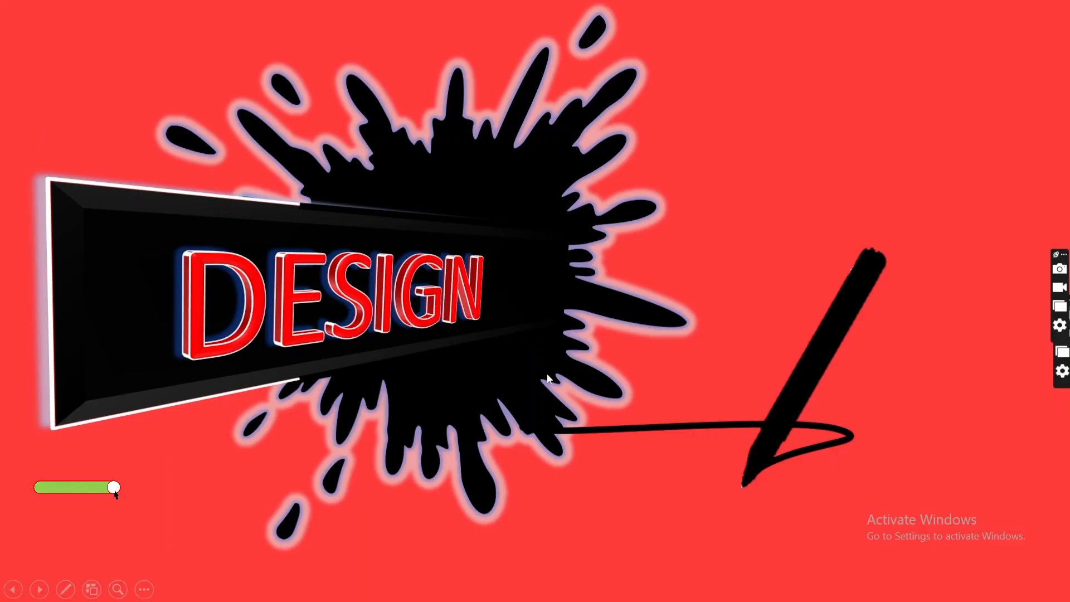
left_click(763, 495)
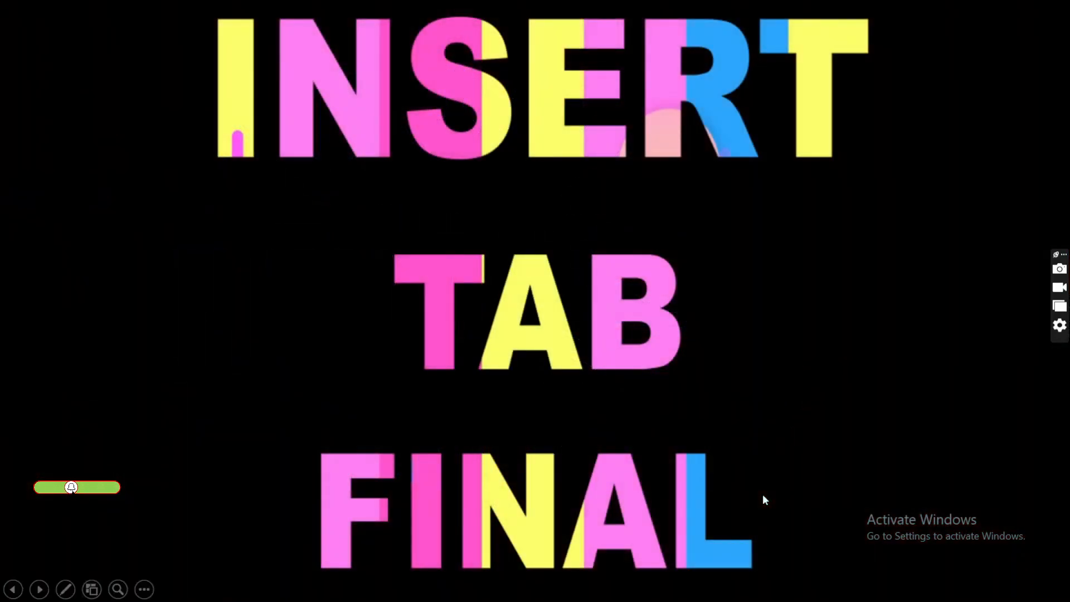
key("Escape")
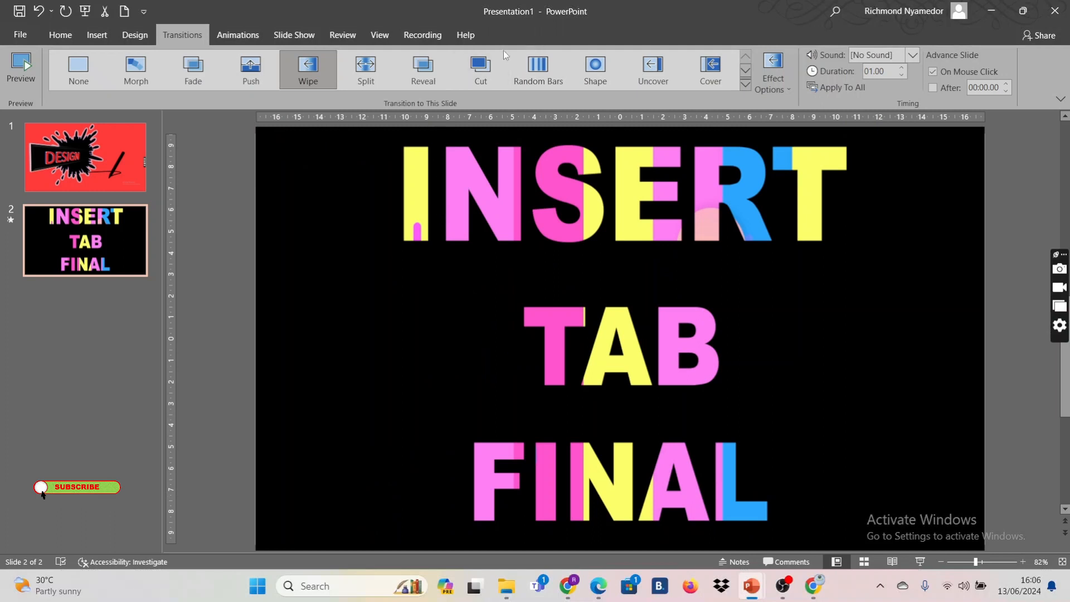
Try the Morph transition on slide 2 and replace it with Page Curl.
left_click(133, 71)
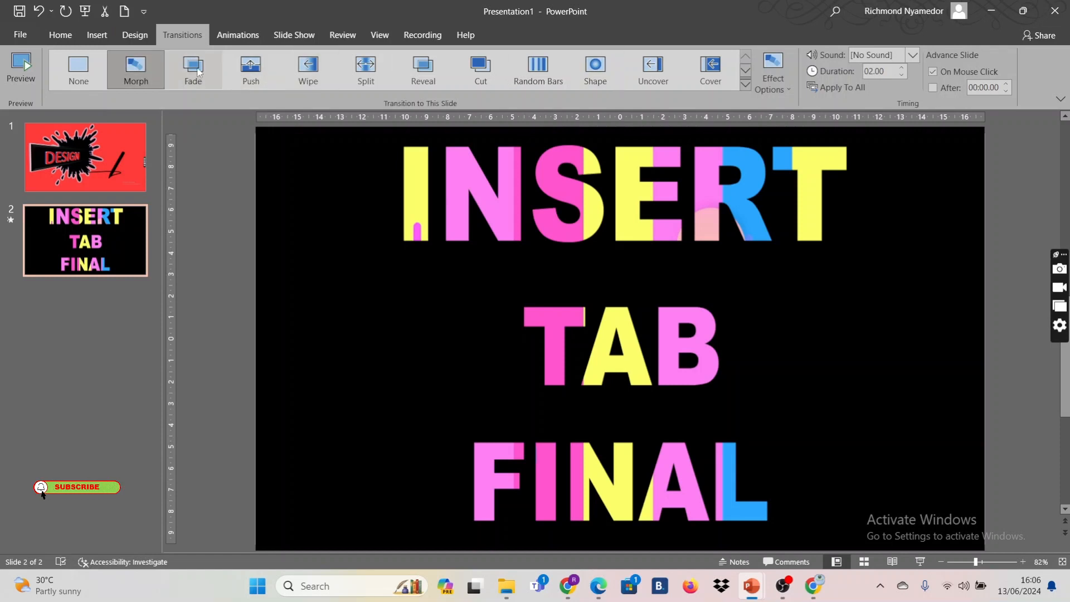
left_click(745, 84)
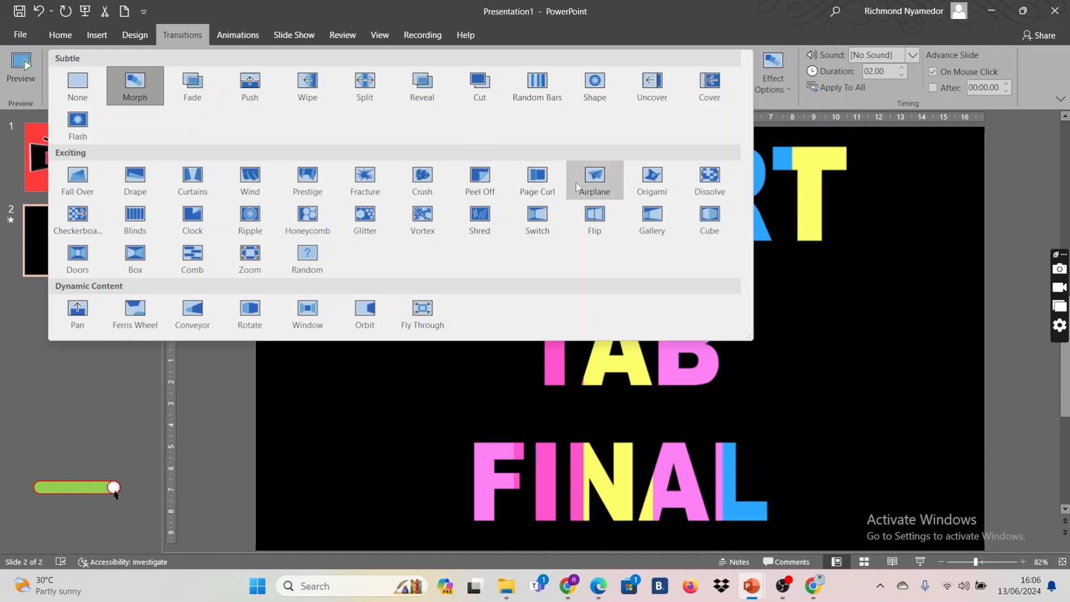
left_click(537, 178)
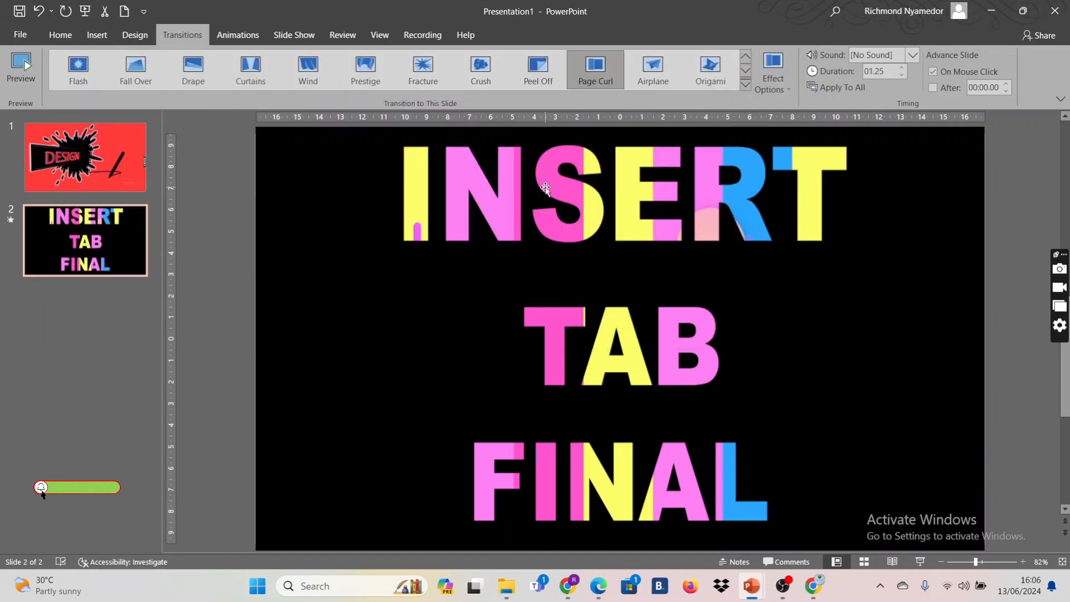
Play the slide show from the beginning to check the Page Curl transition on slide 2, and exit it.
left_click(85, 11)
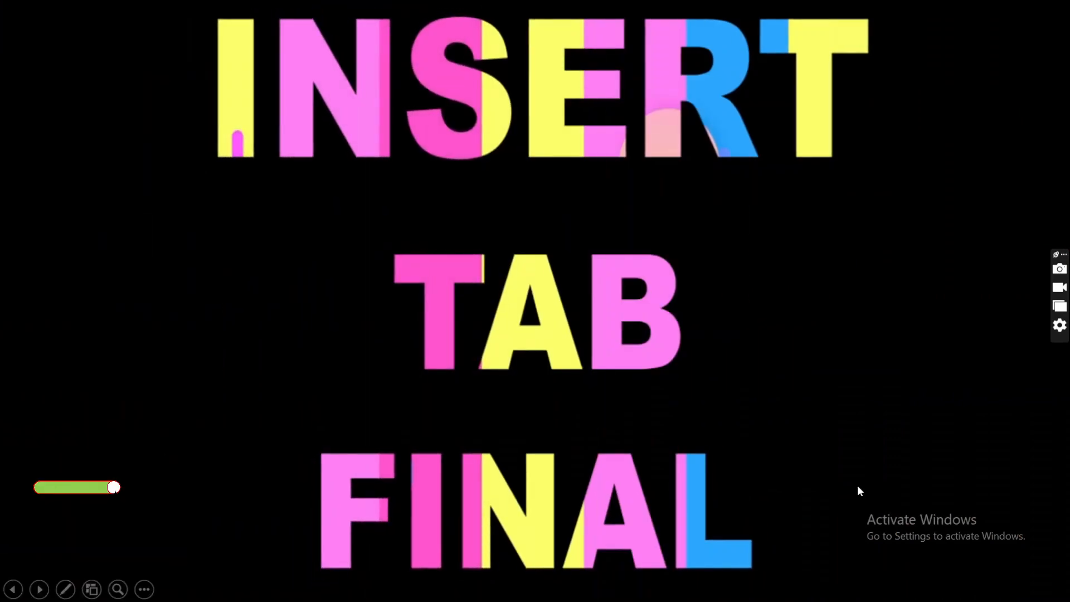
left_click(858, 486)
left_click(693, 473)
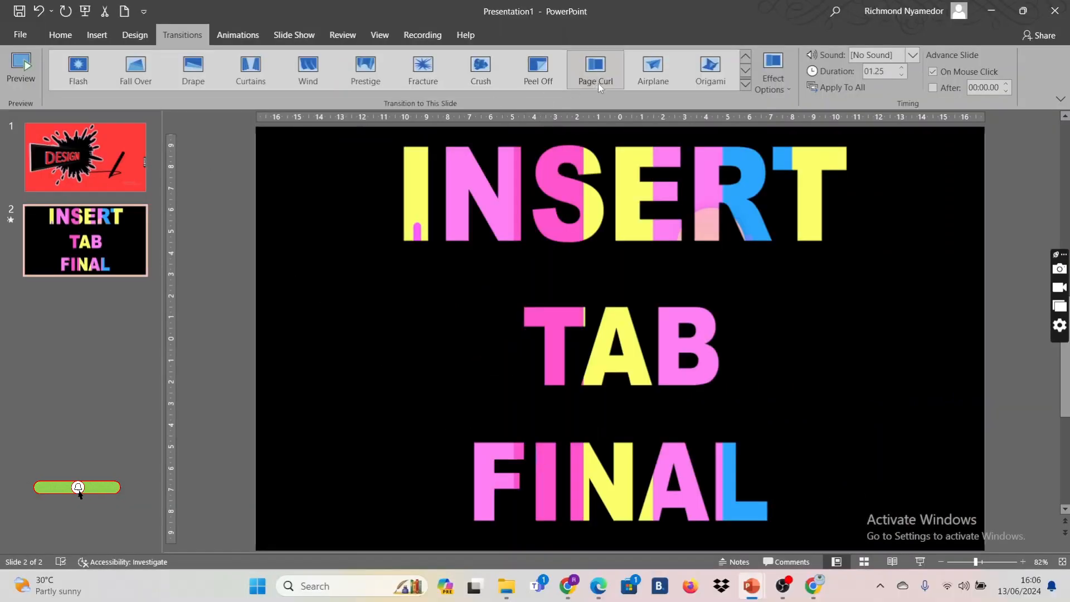
Replace the Page Curl transition on slide 2 with Morph.
left_click(745, 84)
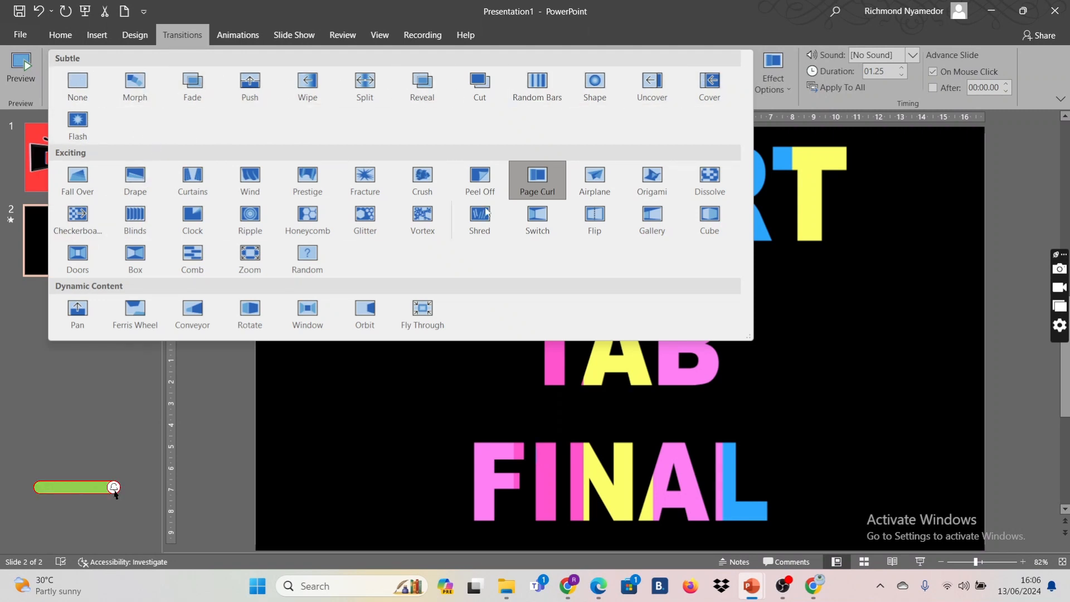
left_click(798, 181)
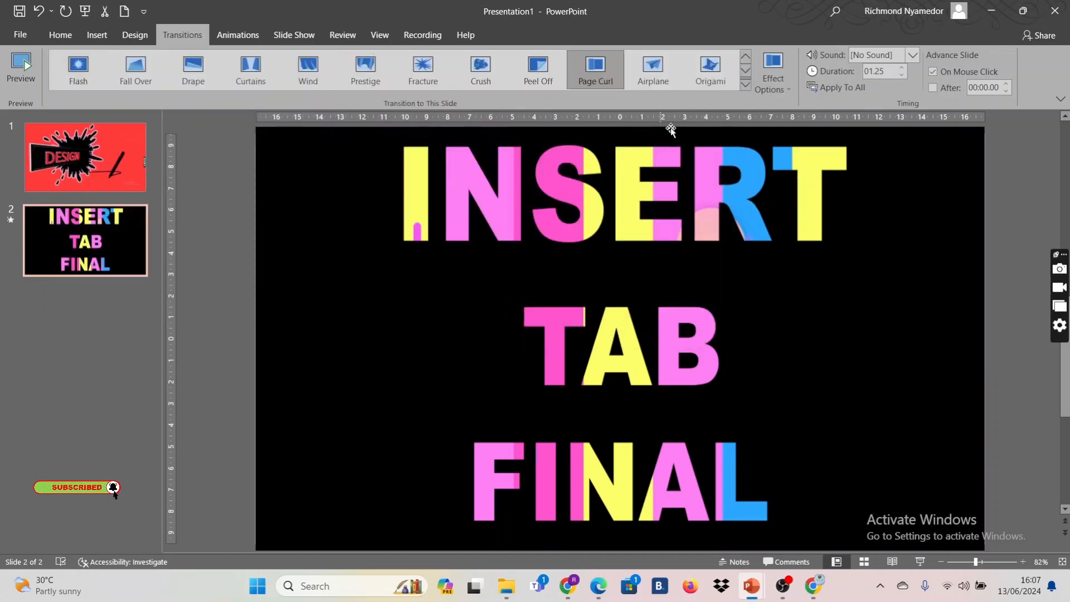
left_click(745, 85)
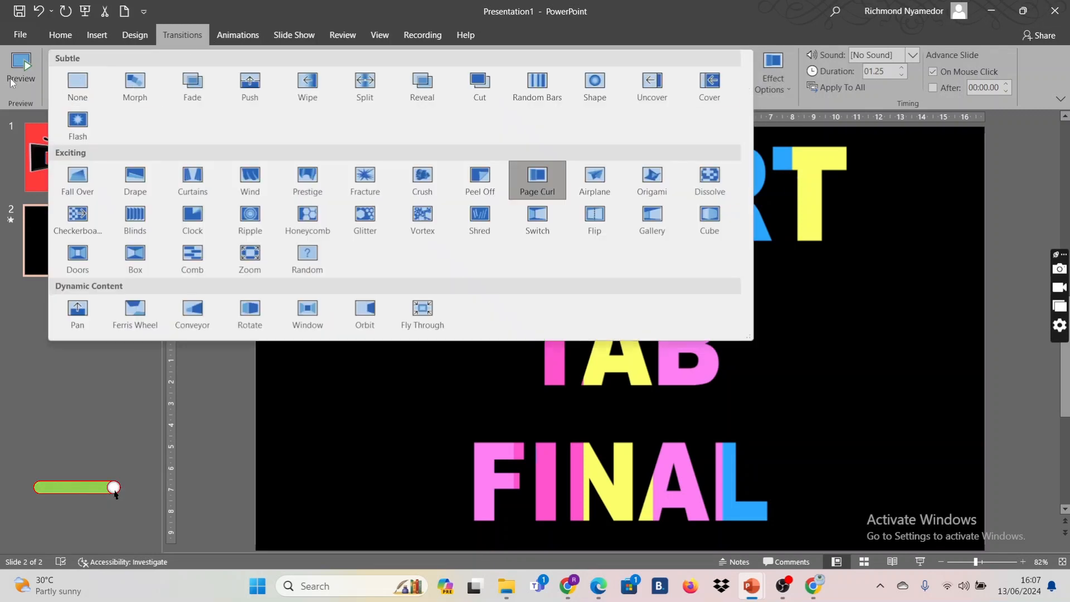
left_click(134, 82)
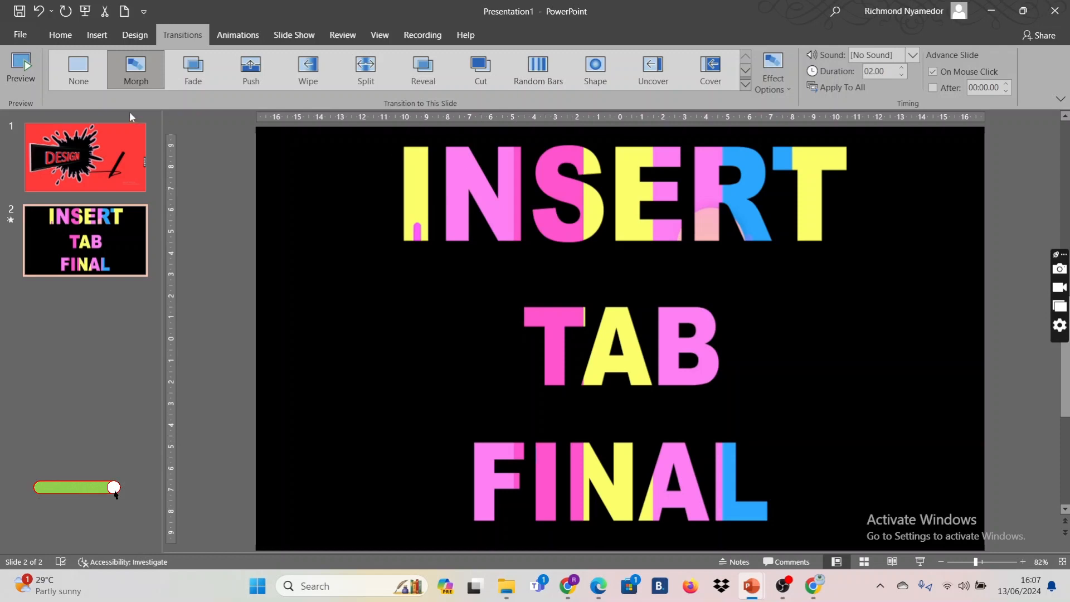
left_click(745, 87)
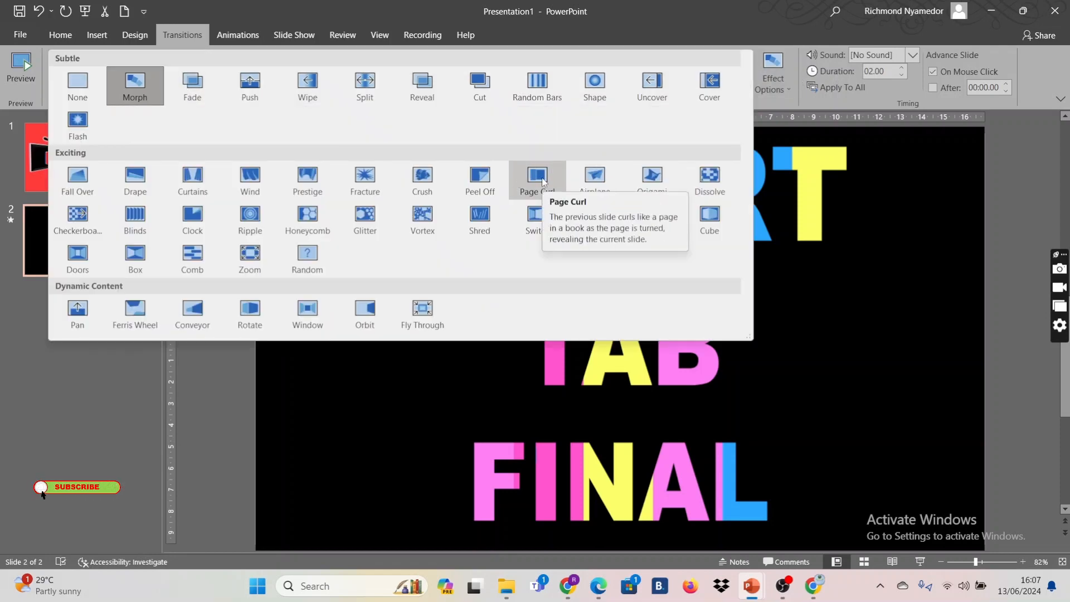
left_click(821, 315)
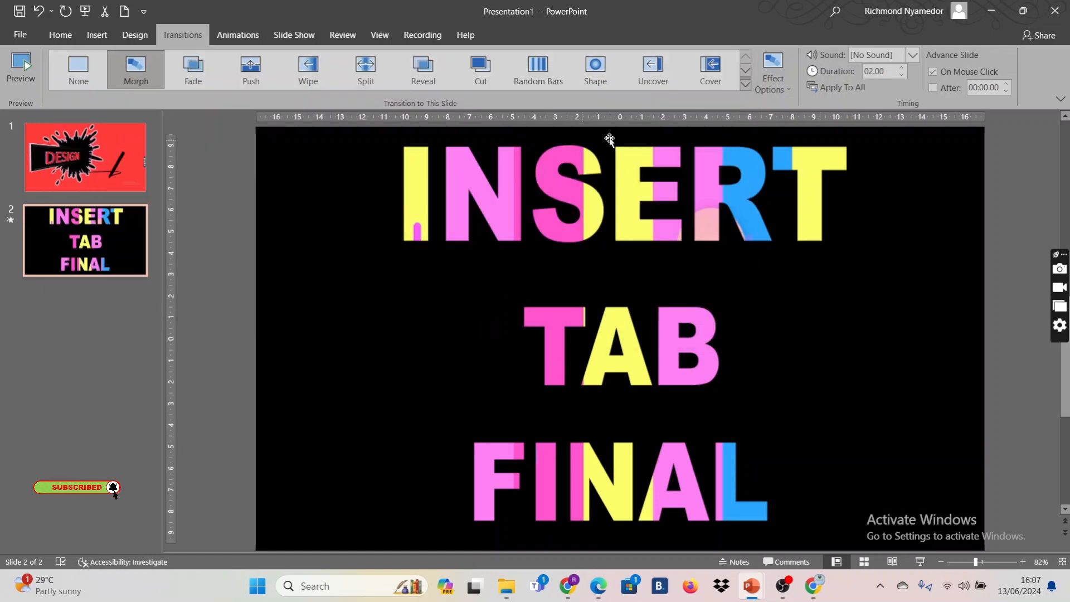
left_click(745, 86)
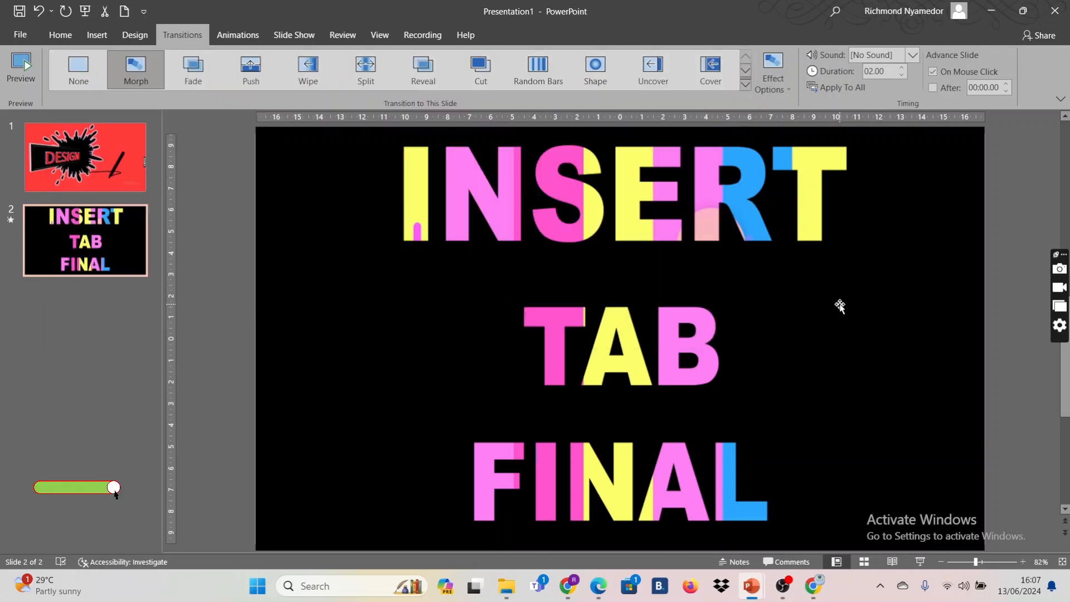
left_click(838, 304)
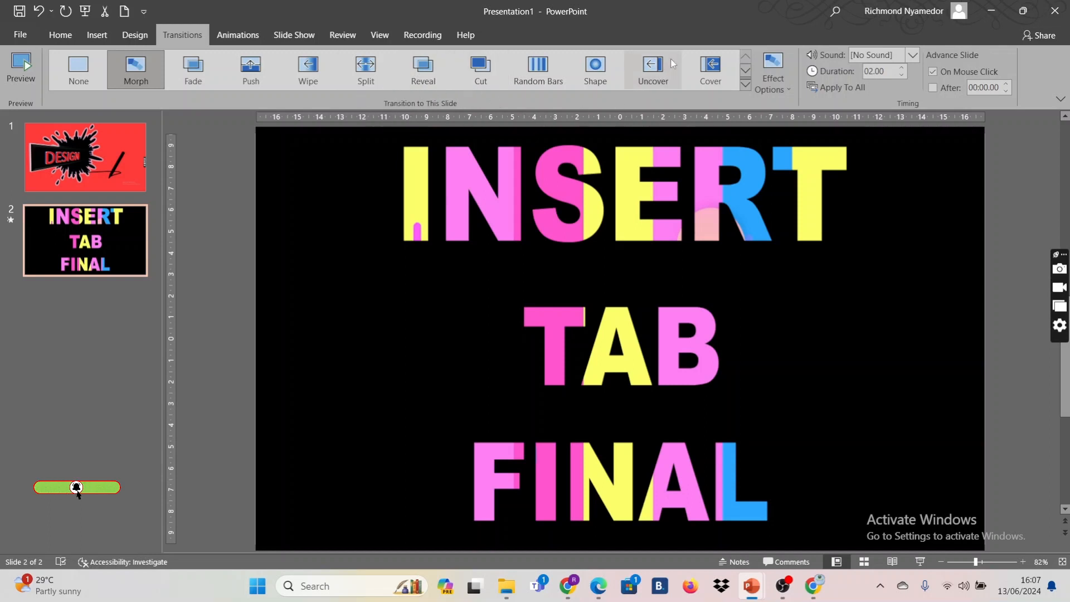
Apply the Cut transition to slide 2 and play the slide show from the beginning to check it.
left_click(745, 84)
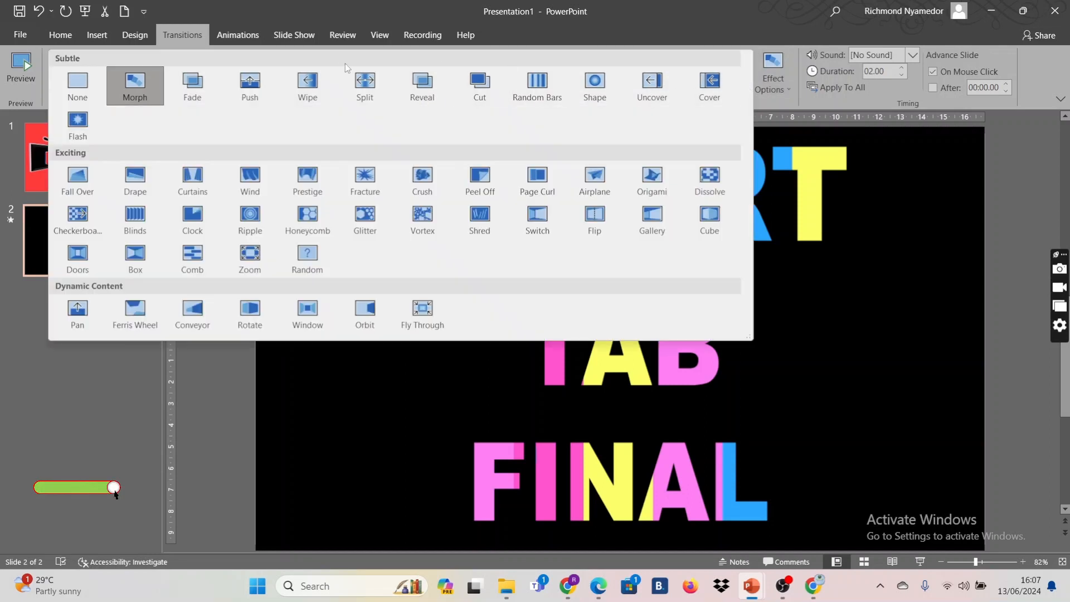
left_click(479, 83)
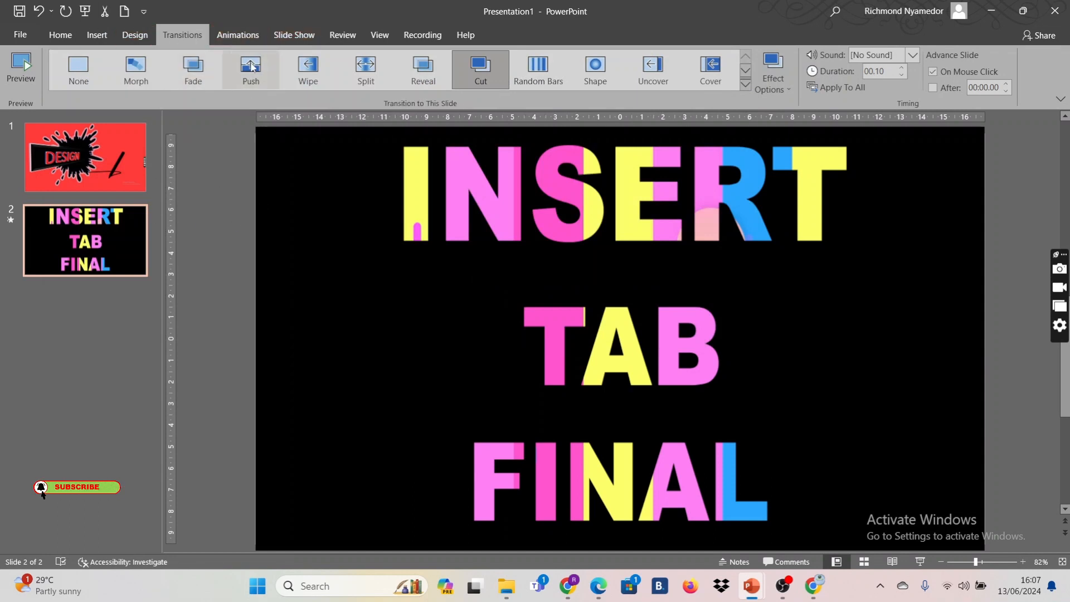
left_click(83, 13)
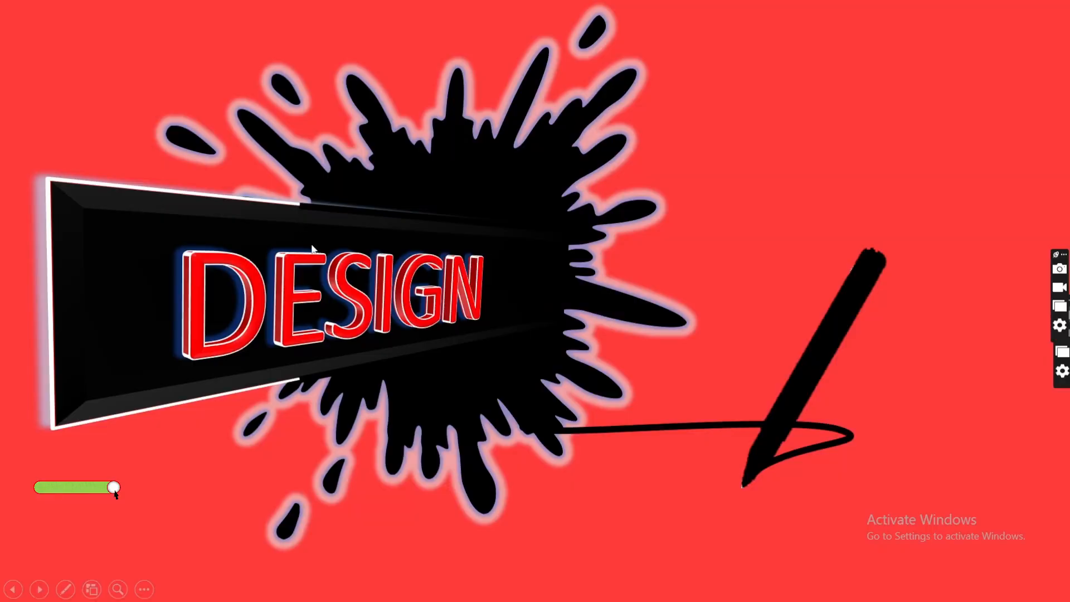
left_click(681, 417)
left_click(674, 418)
Change the transition on slide 2 to Split and check it in the slide show from slide 1, and exit it.
left_click(134, 38)
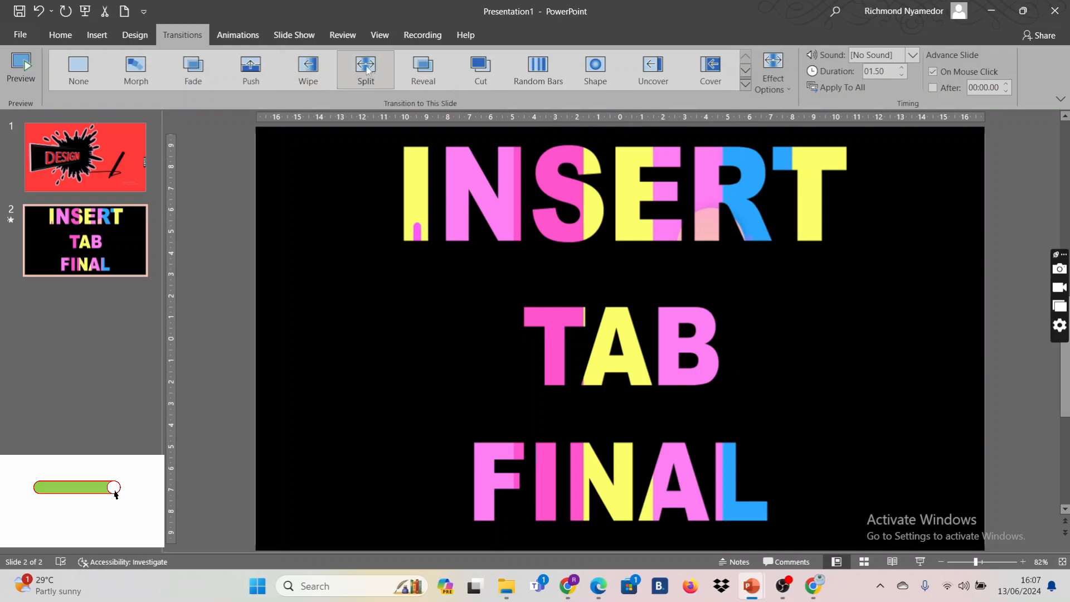
left_click(82, 13)
left_click(624, 411)
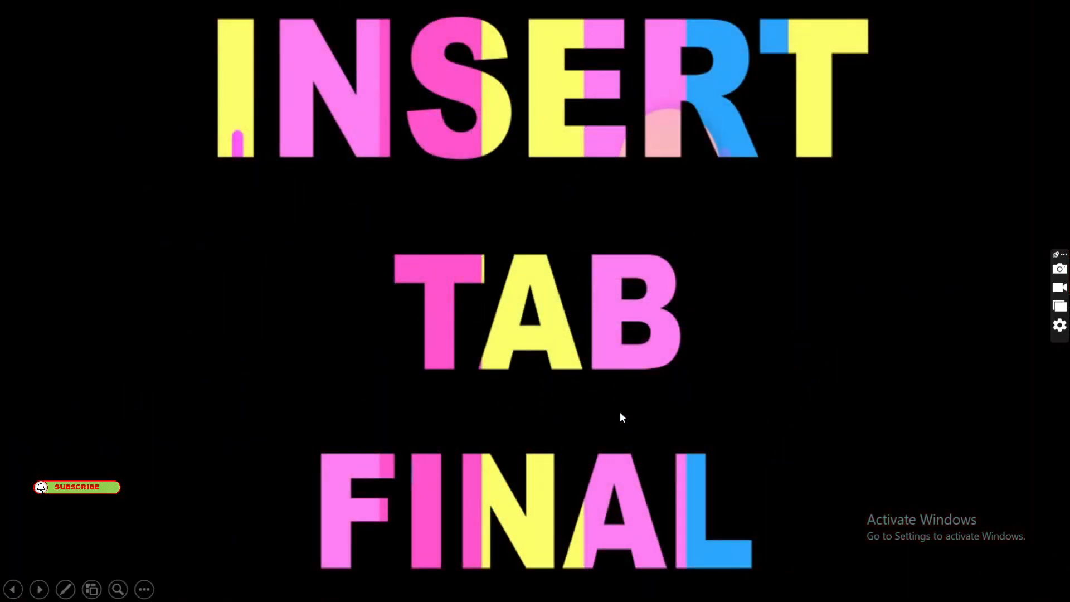
key("Escape")
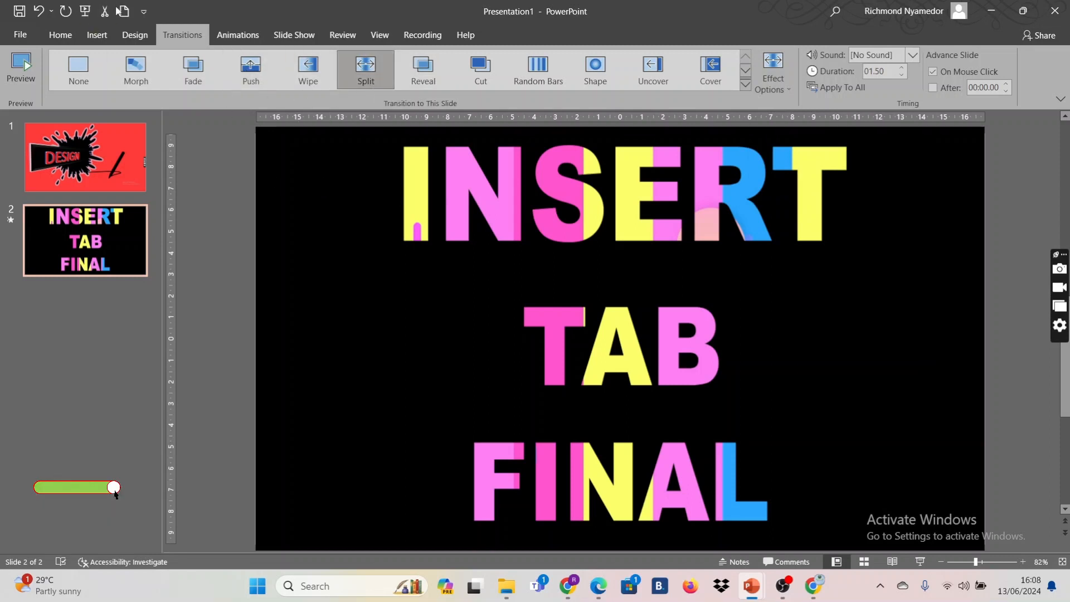
Replay the slide show from the beginning to its end to check the Split transition again, and exit it.
left_click(84, 11)
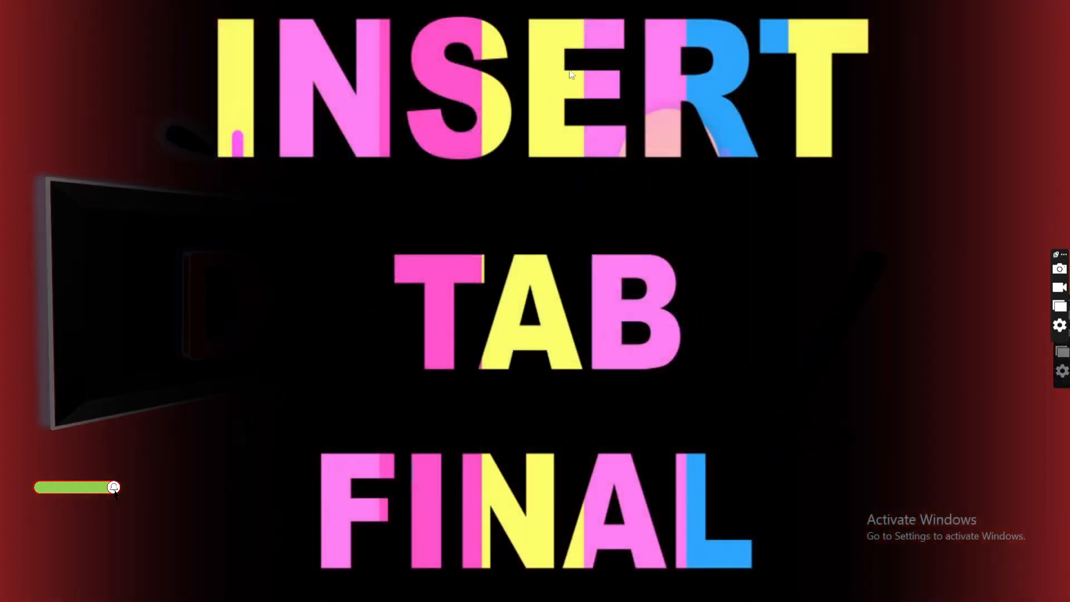
left_click(554, 397)
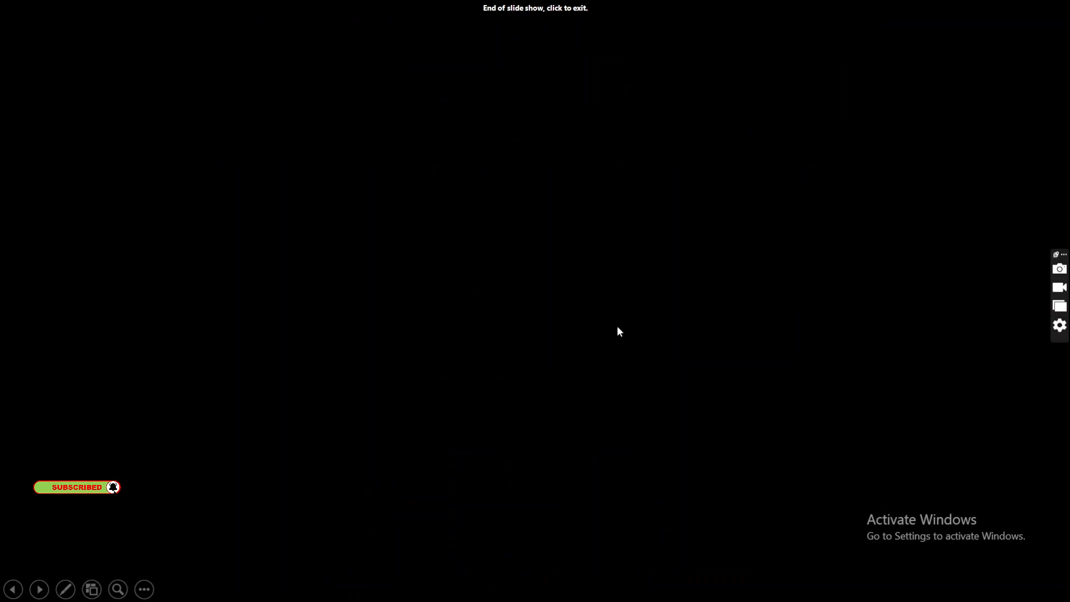
left_click(617, 328)
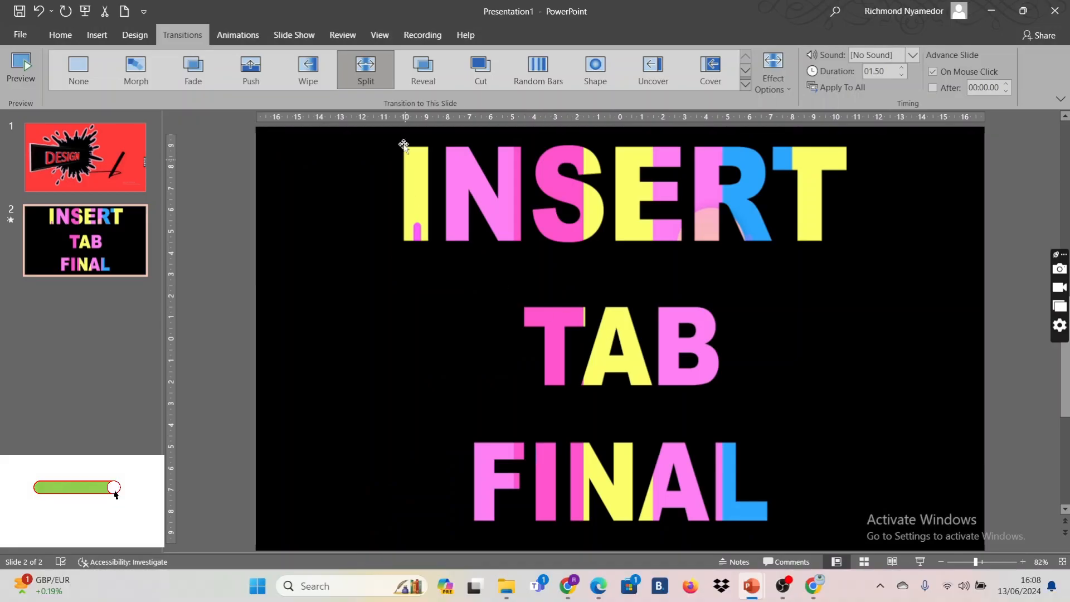
Set the Split transition's effect option on slide 2 to Vertical In and play the slide show through to check it.
left_click(771, 89)
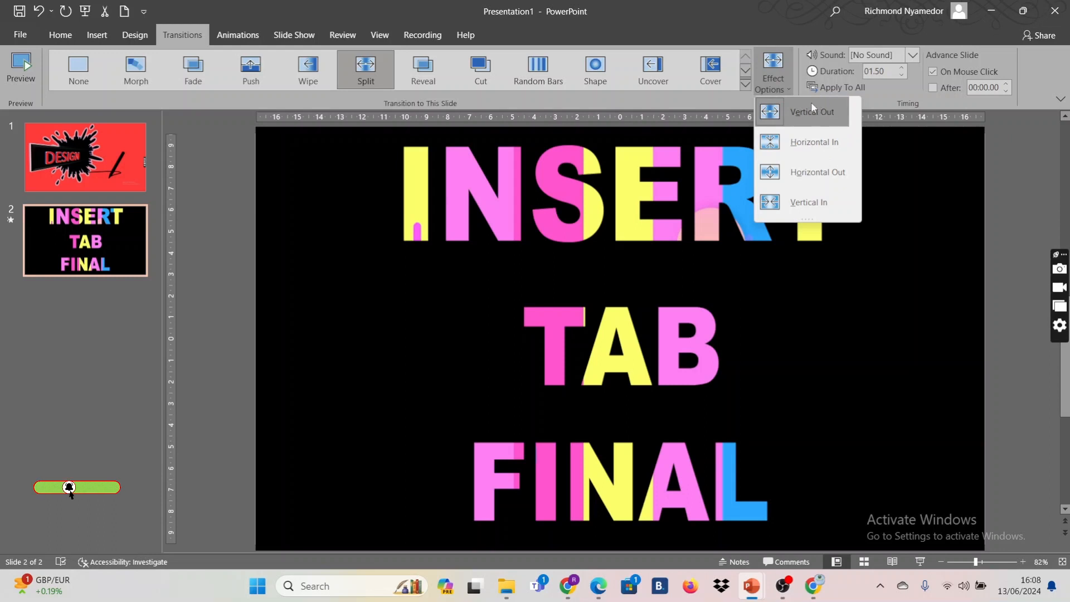
left_click(796, 202)
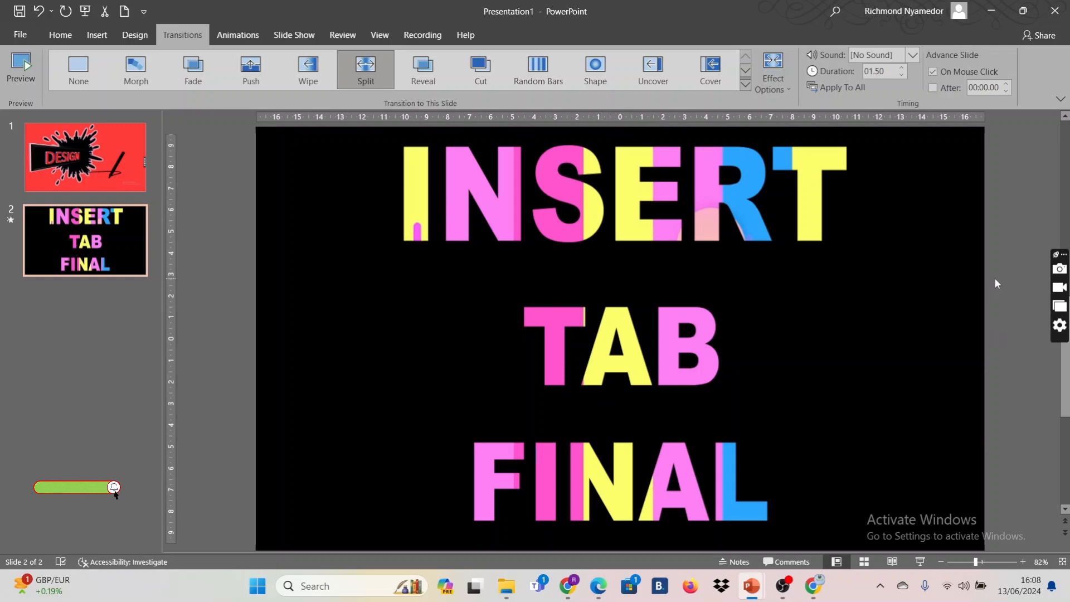
left_click(85, 11)
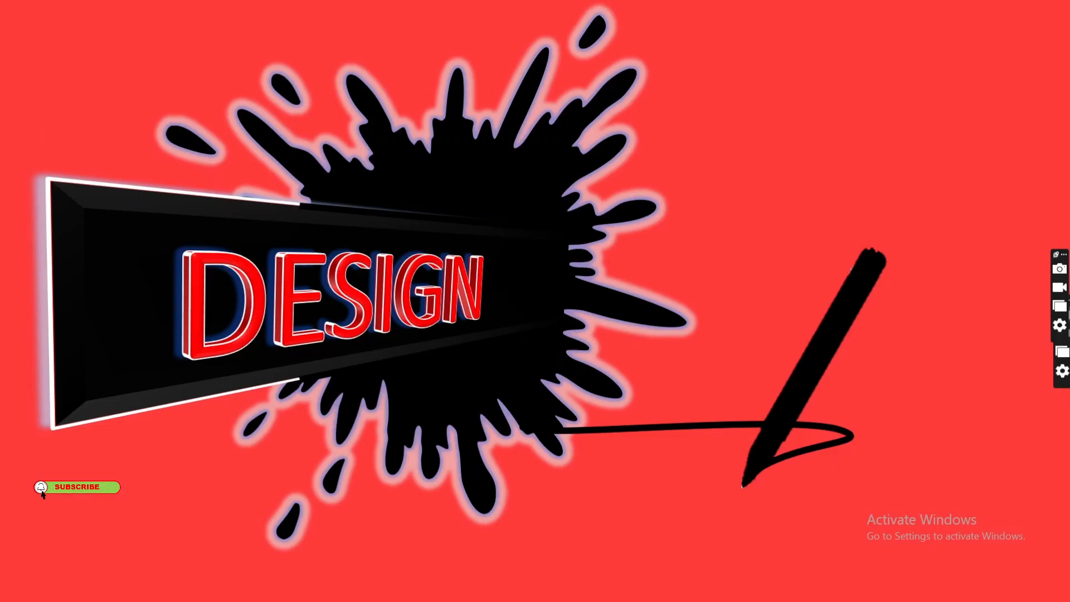
left_click(521, 377)
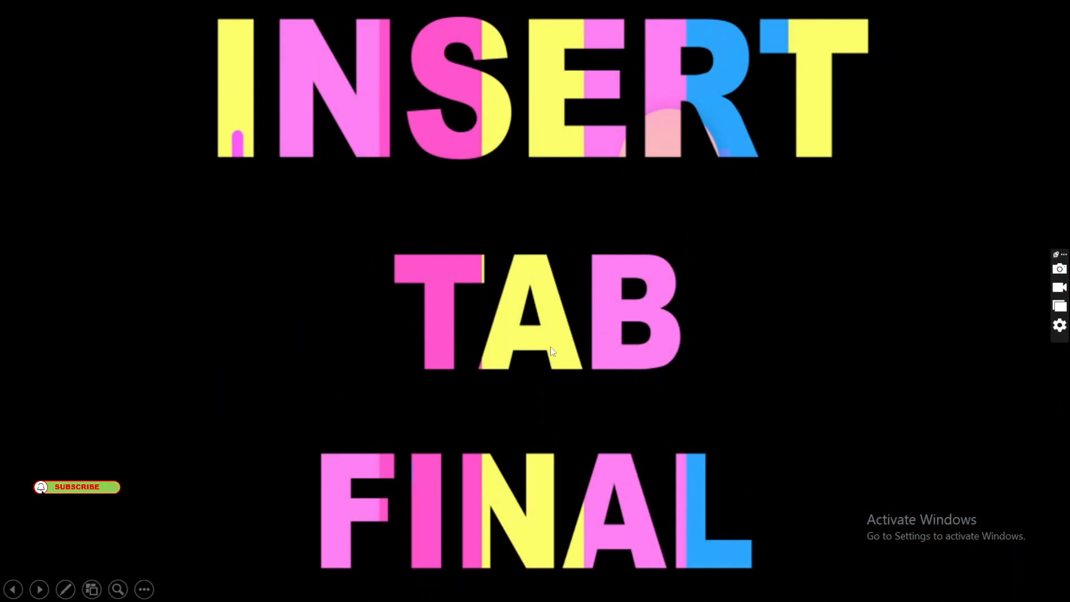
left_click(236, 349)
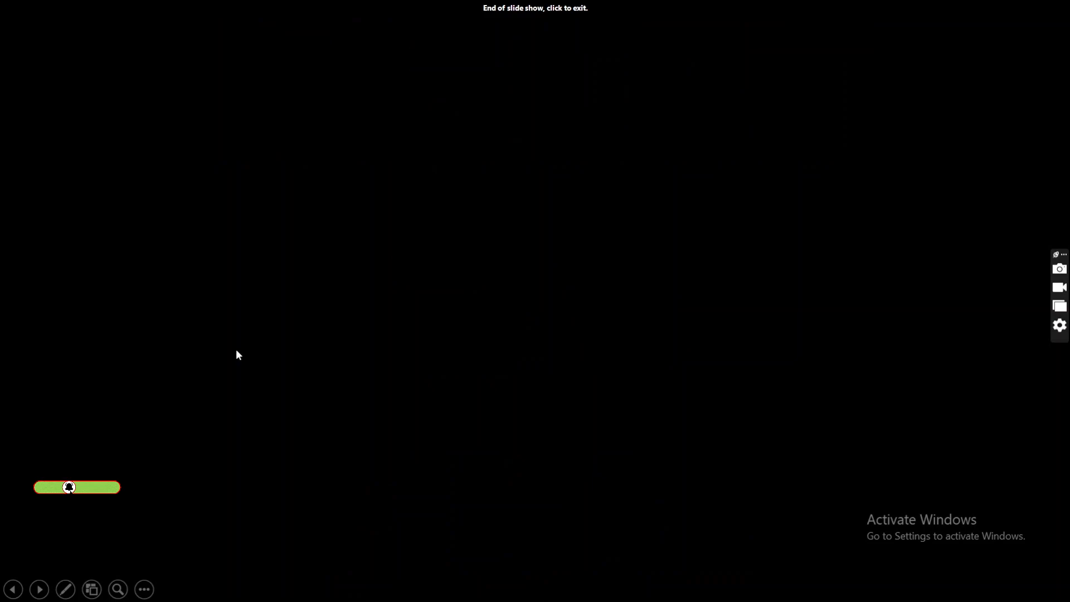
left_click(235, 349)
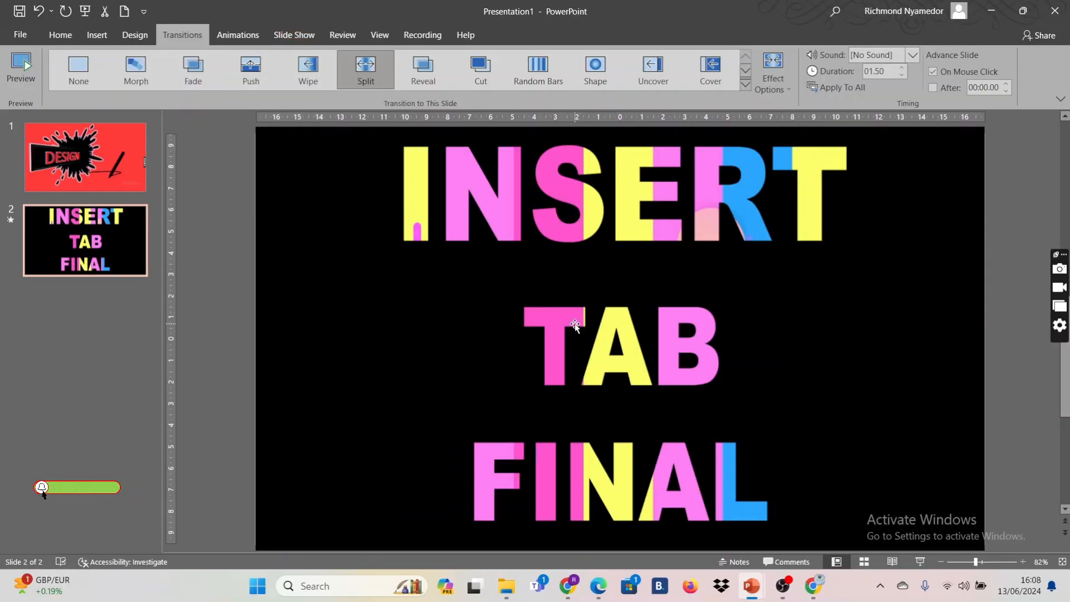
left_click(772, 68)
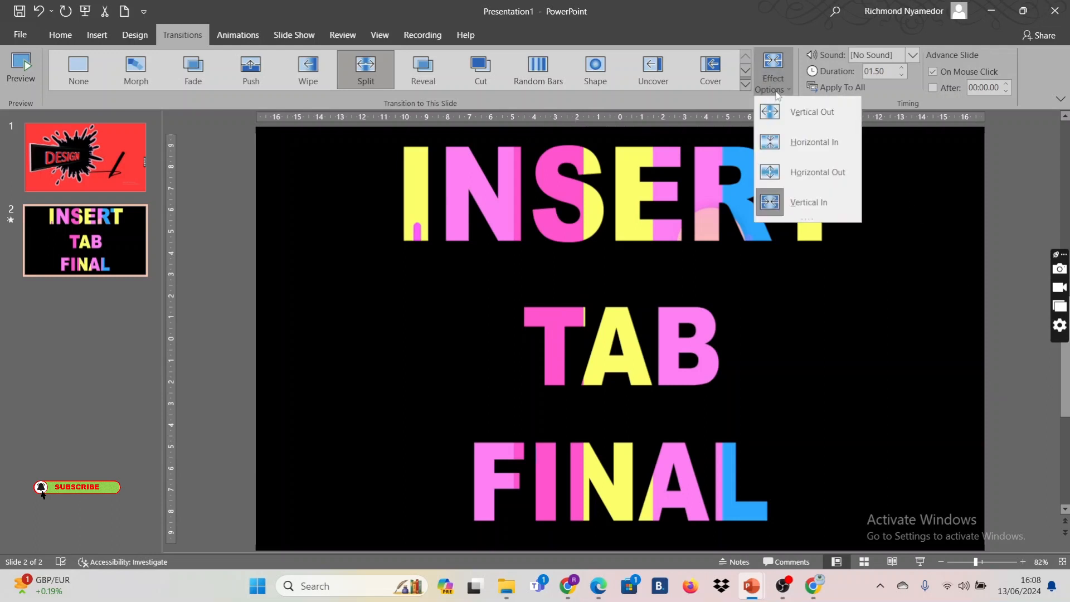
left_click(774, 82)
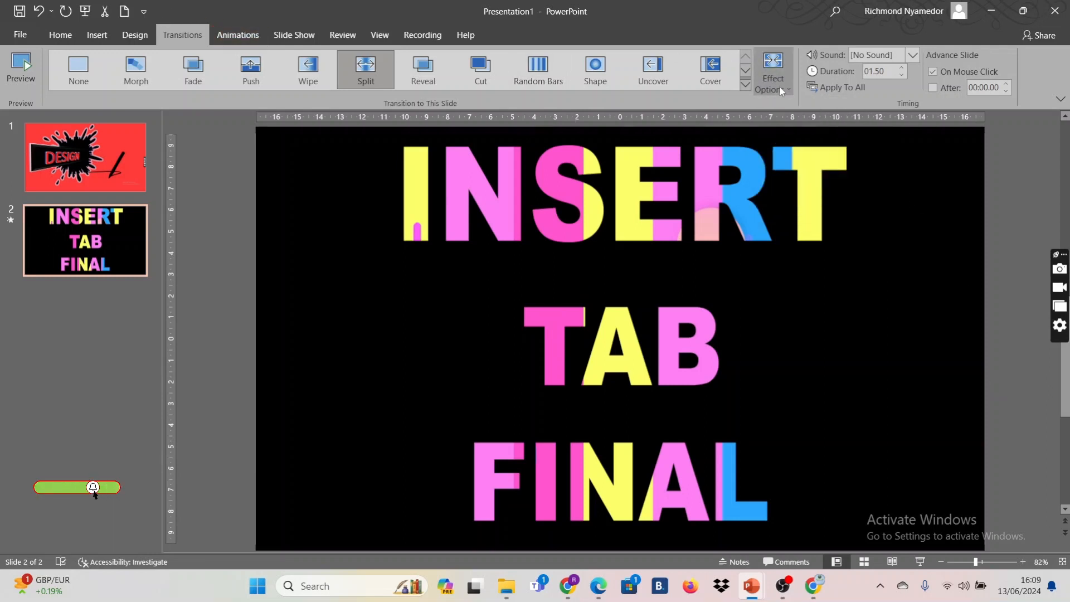
left_click(779, 85)
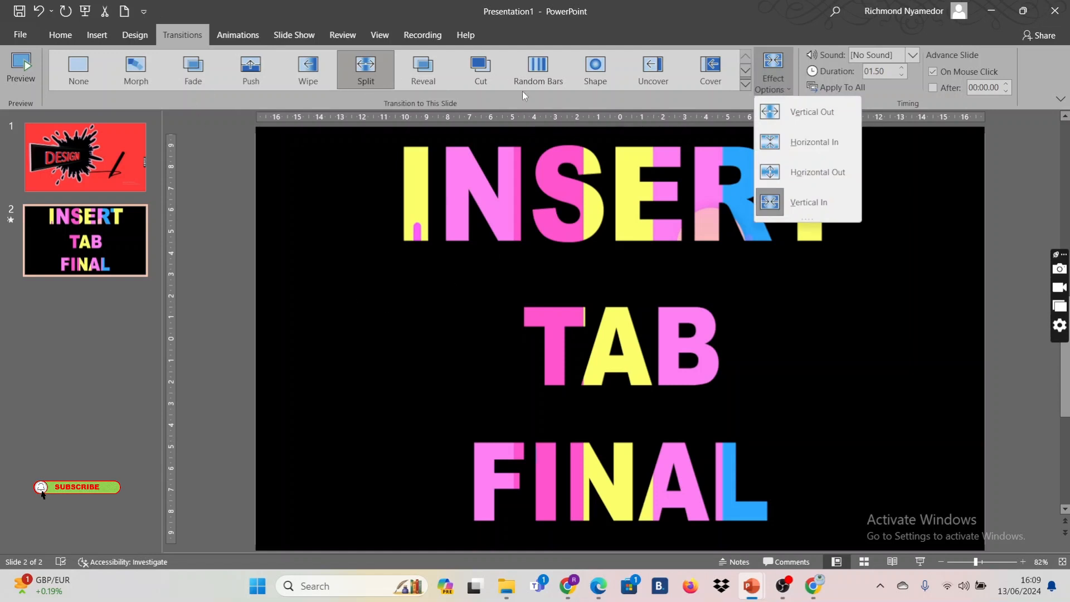
Try the Random Bars transition on slide 2 and replace it with Push using the From Left effect option.
left_click(544, 76)
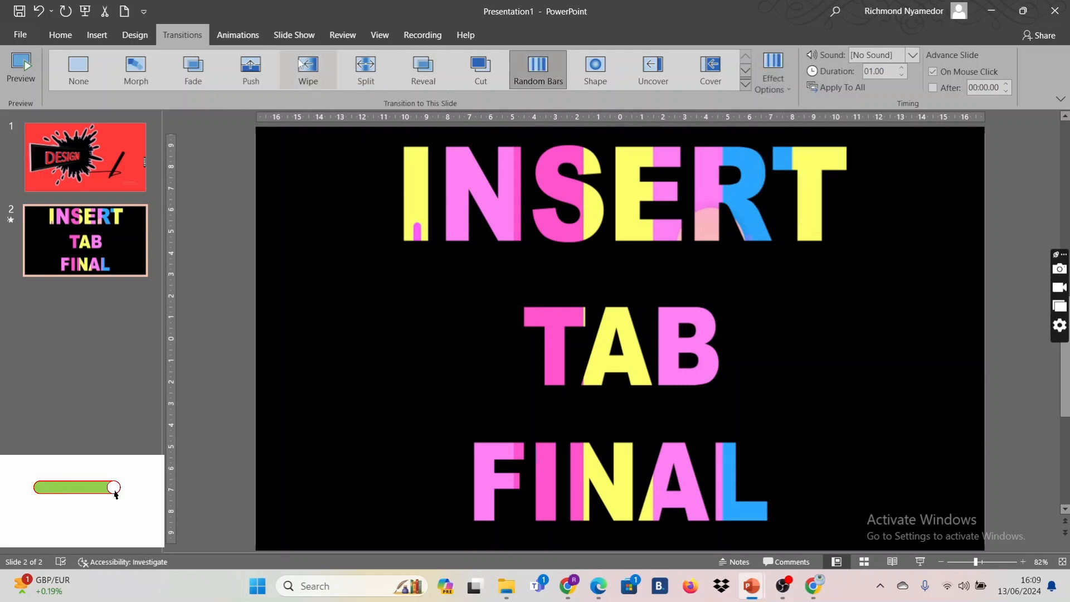
left_click(234, 69)
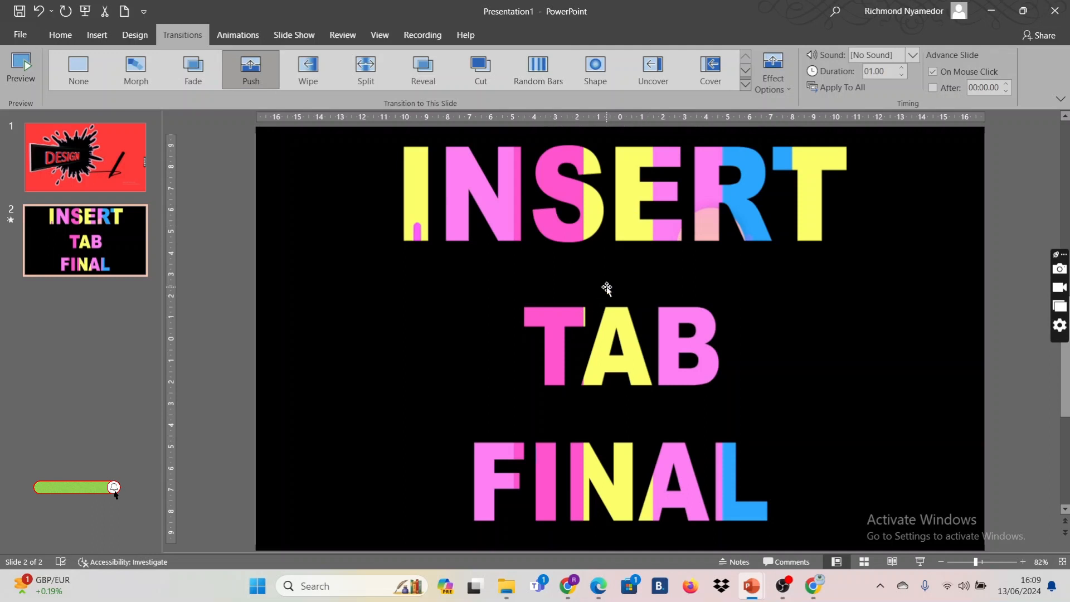
left_click(776, 85)
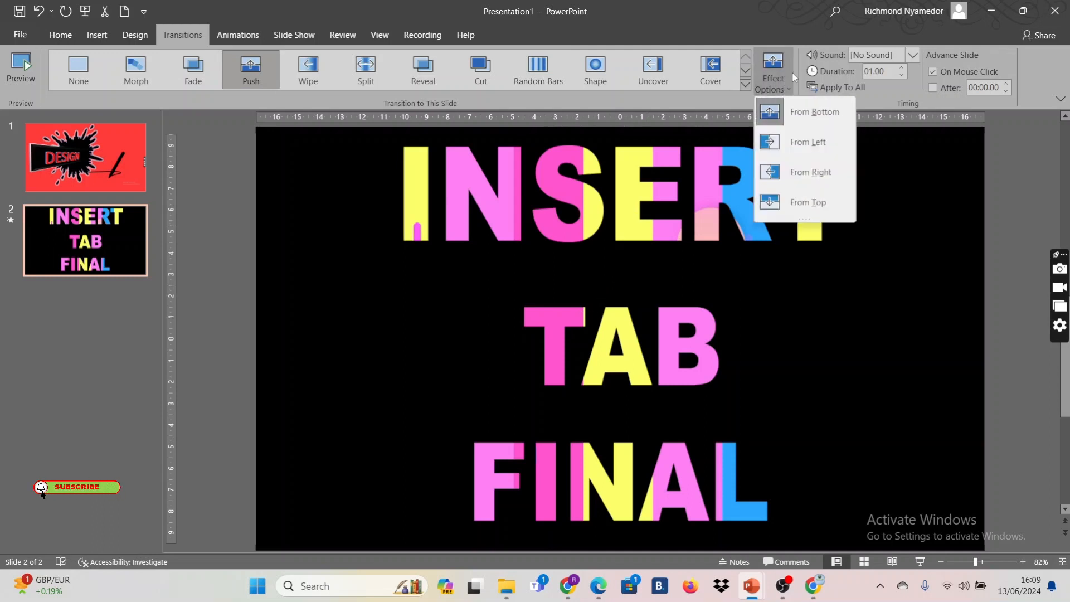
left_click(810, 151)
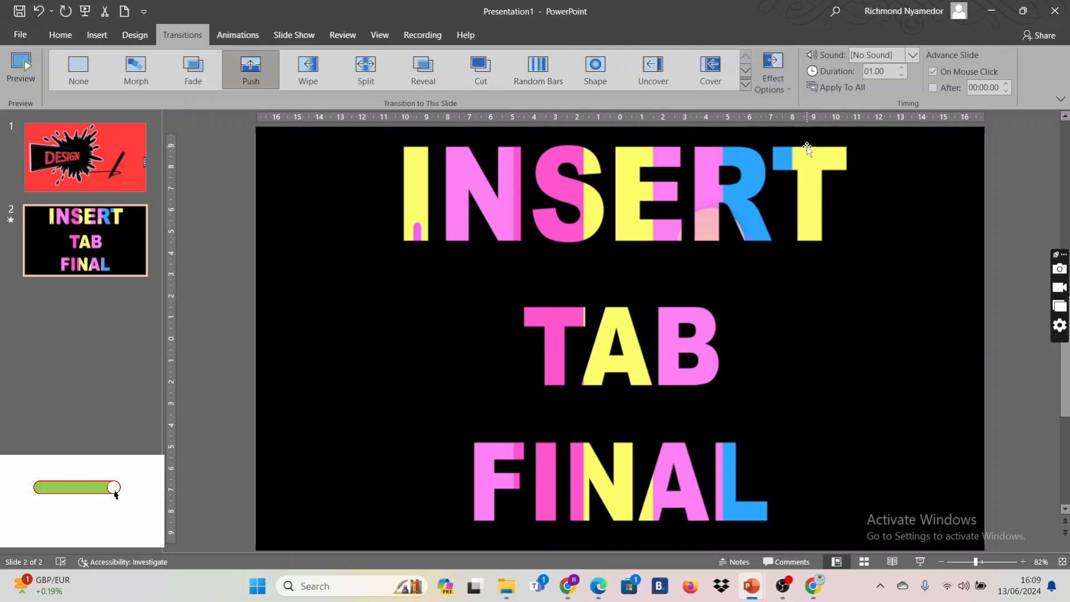
Play the slide show from the beginning to check the Push transition coming from the left, and exit it.
left_click(86, 12)
left_click(639, 372)
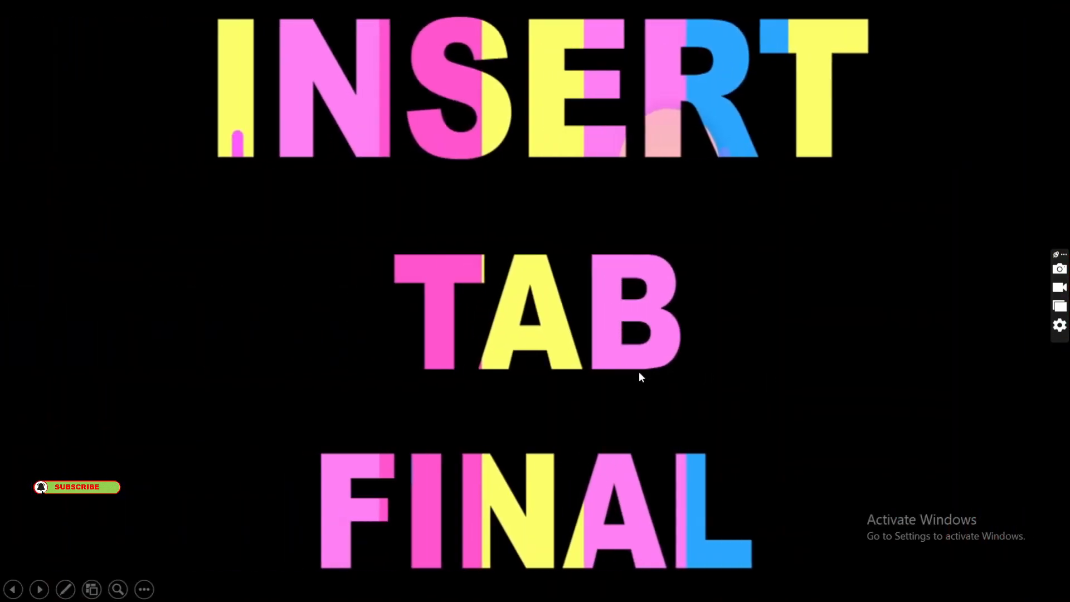
left_click(704, 381)
left_click(711, 300)
Set the Push transition's effect option on slide 2 to From Top and play the slide show through to check it.
left_click(774, 96)
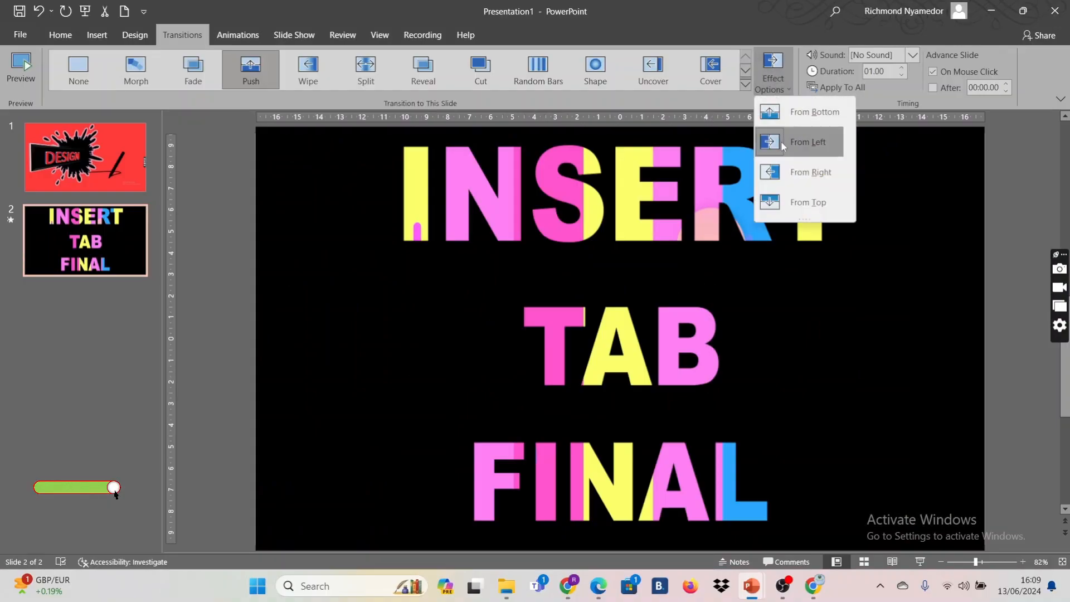
left_click(797, 204)
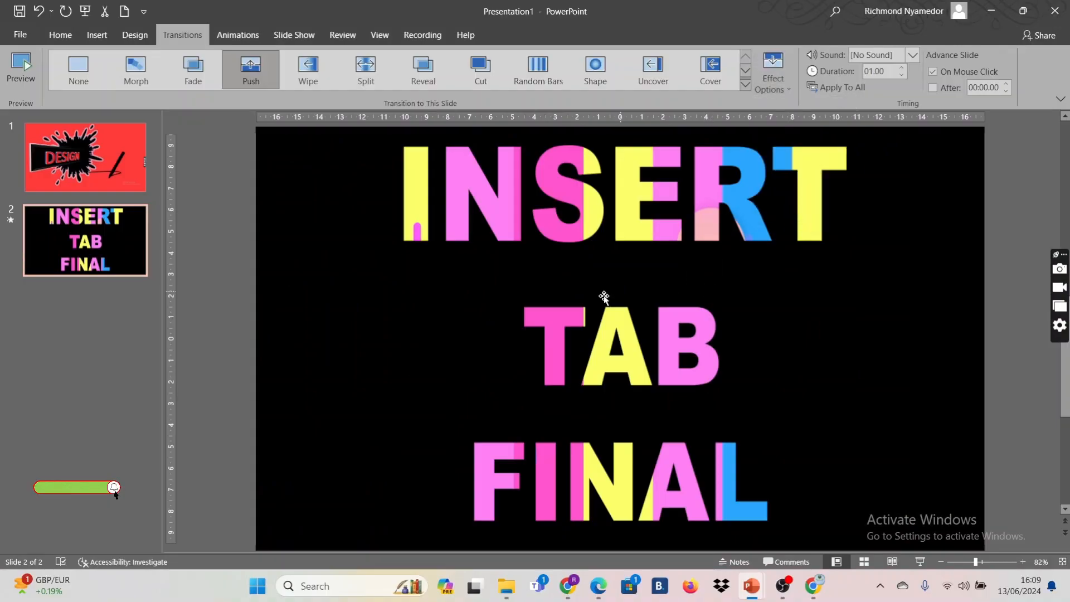
left_click(86, 12)
left_click(784, 440)
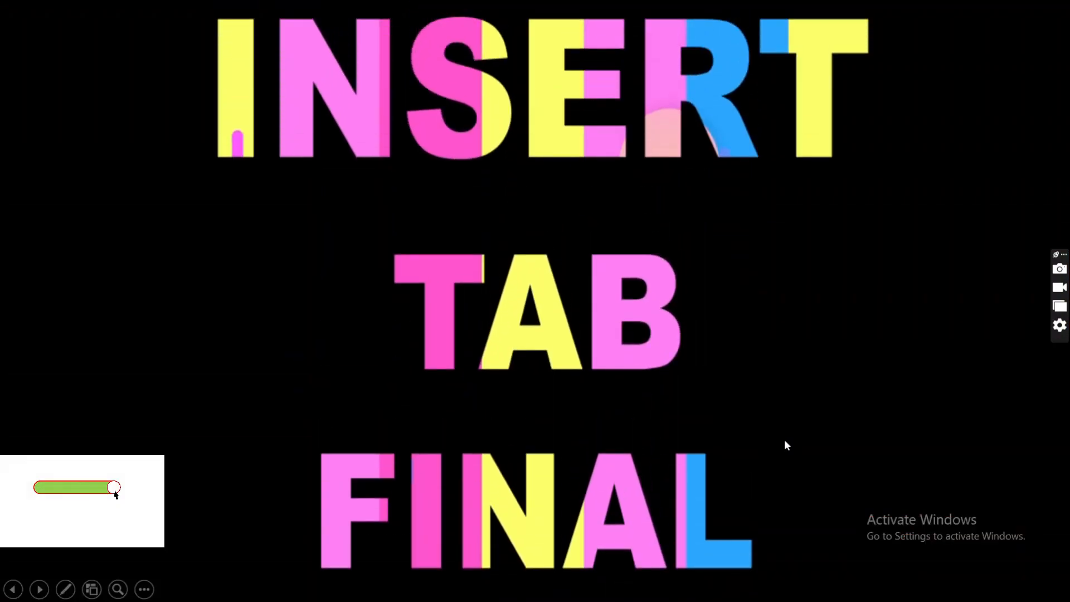
left_click(785, 444)
left_click(785, 444)
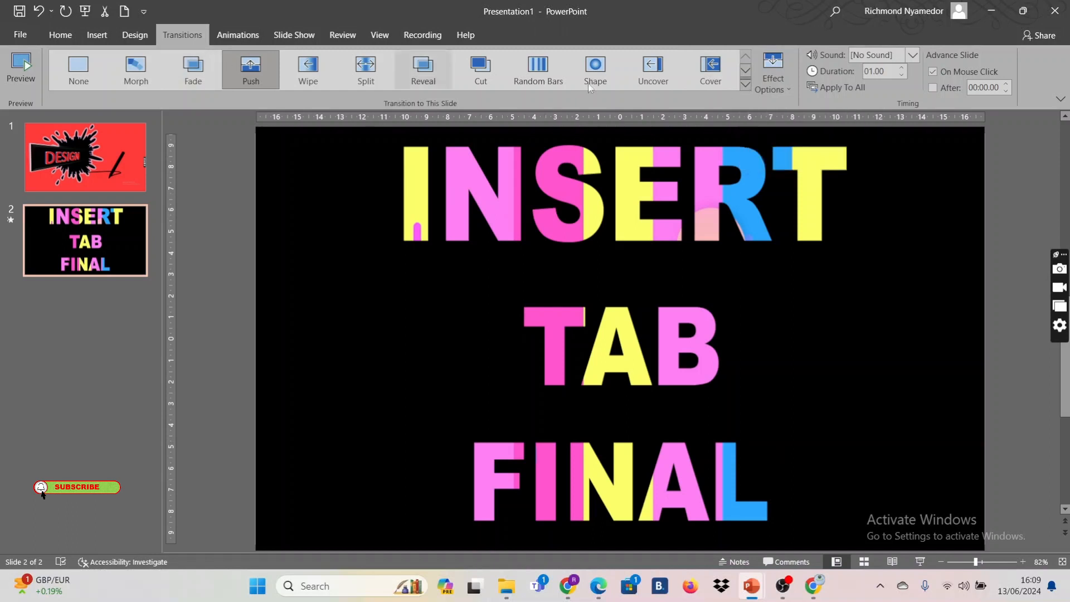
Apply the Airplane transition to slide 2 and play the slide show from the beginning to the end to check it.
left_click(745, 85)
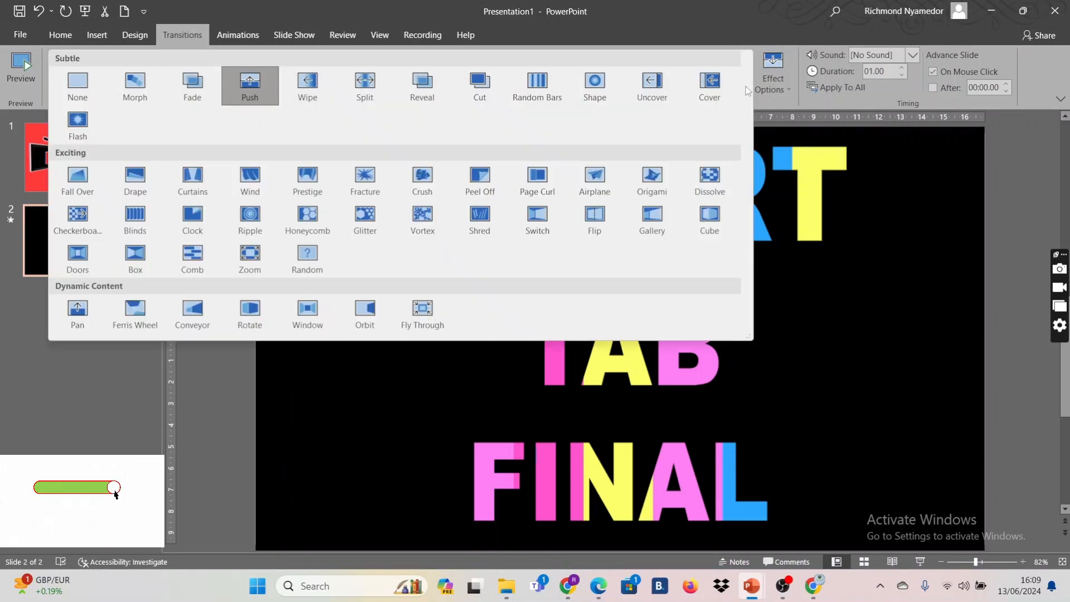
left_click(594, 173)
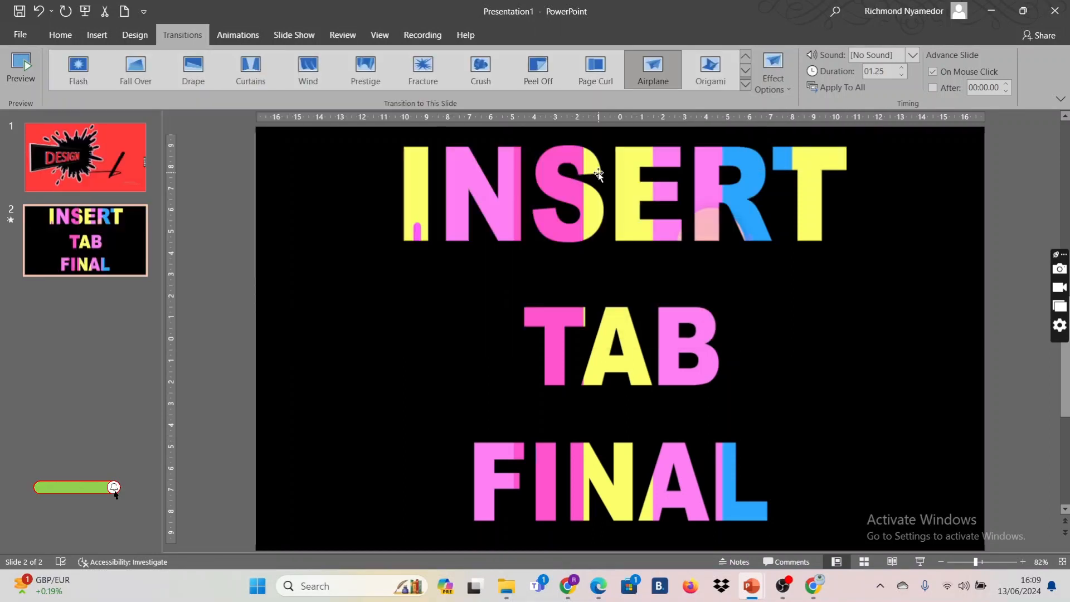
left_click(773, 89)
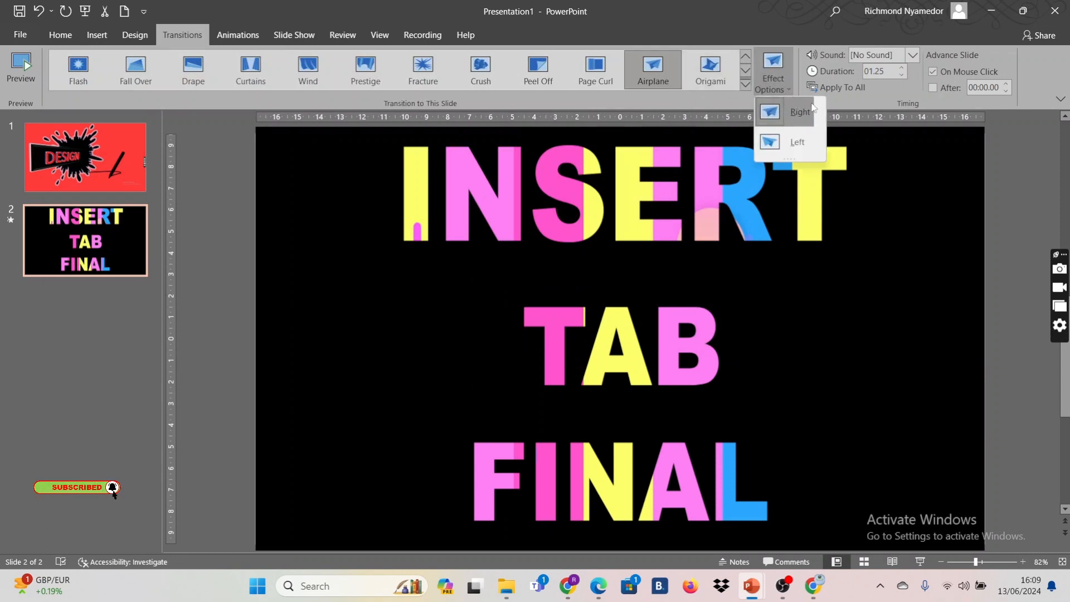
left_click(80, 15)
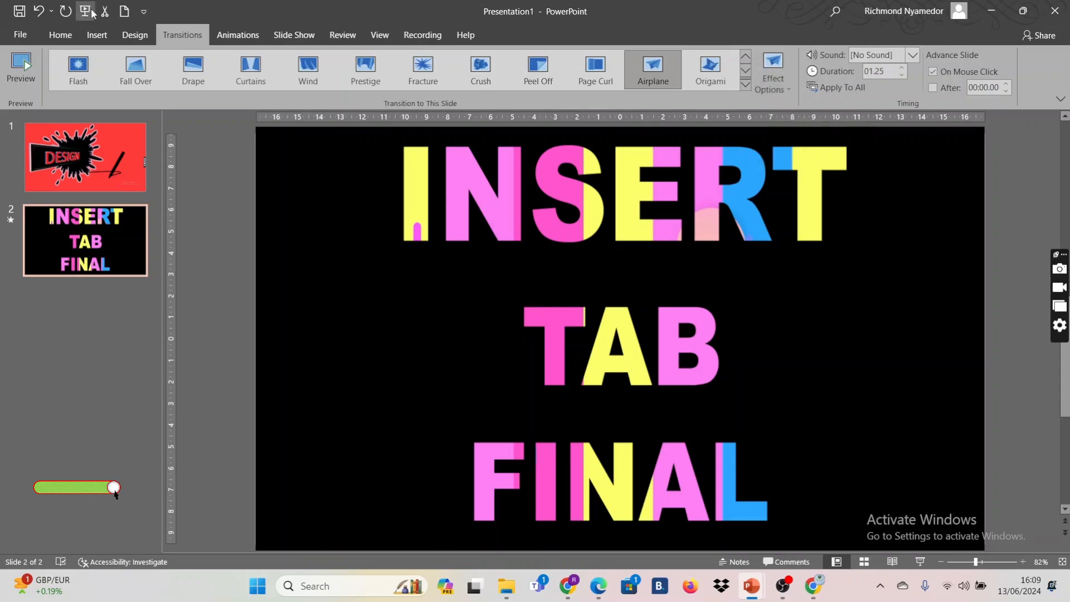
left_click(731, 519)
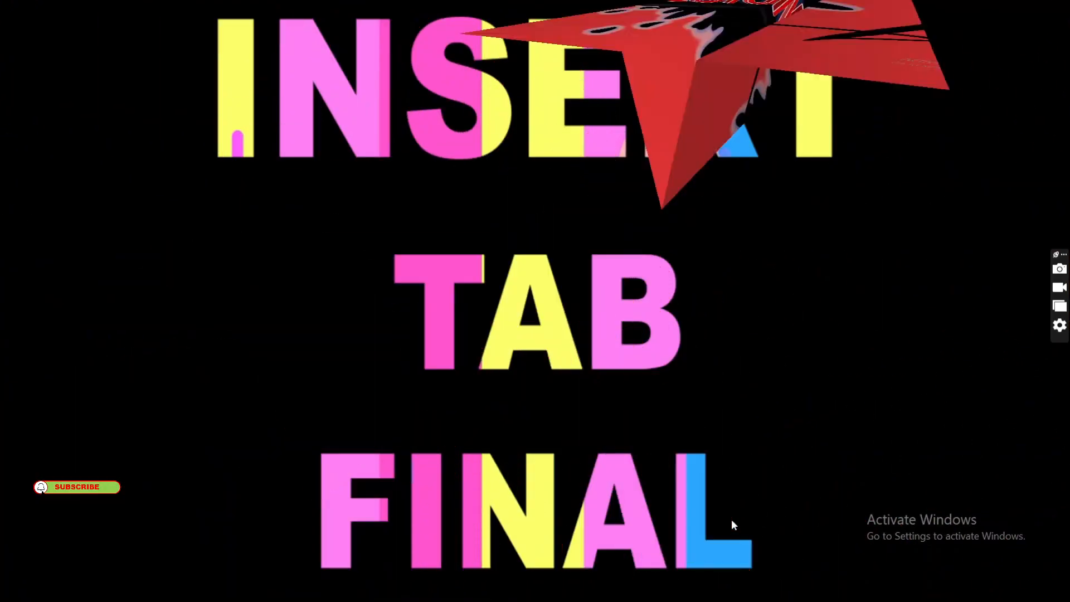
left_click(739, 500)
left_click(841, 270)
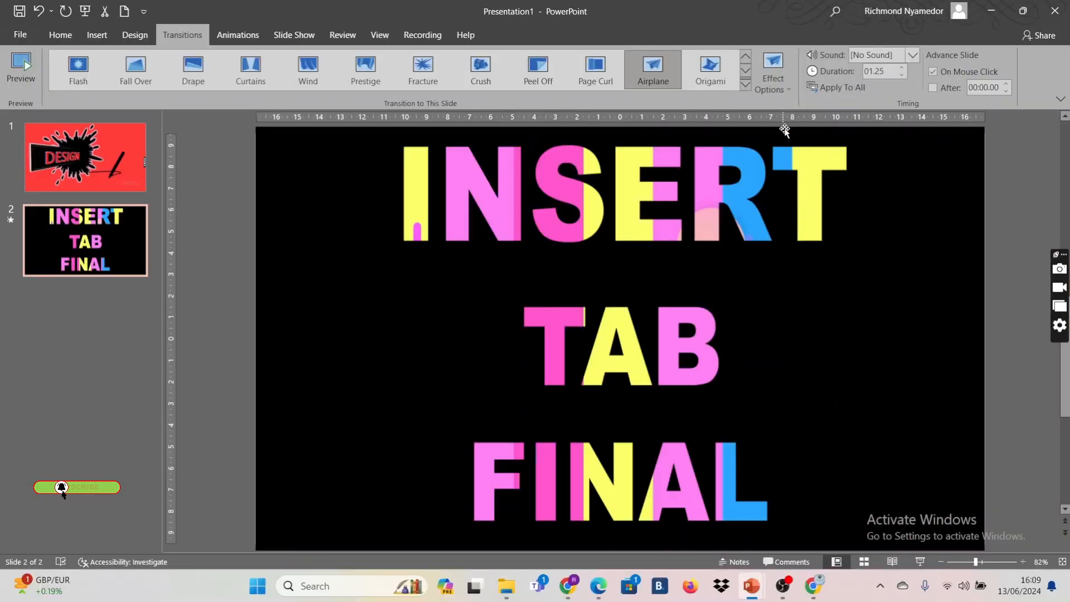
Set the Airplane transition's effect option on slide 2 to Left and play the slide show through to check it.
left_click(775, 81)
left_click(797, 143)
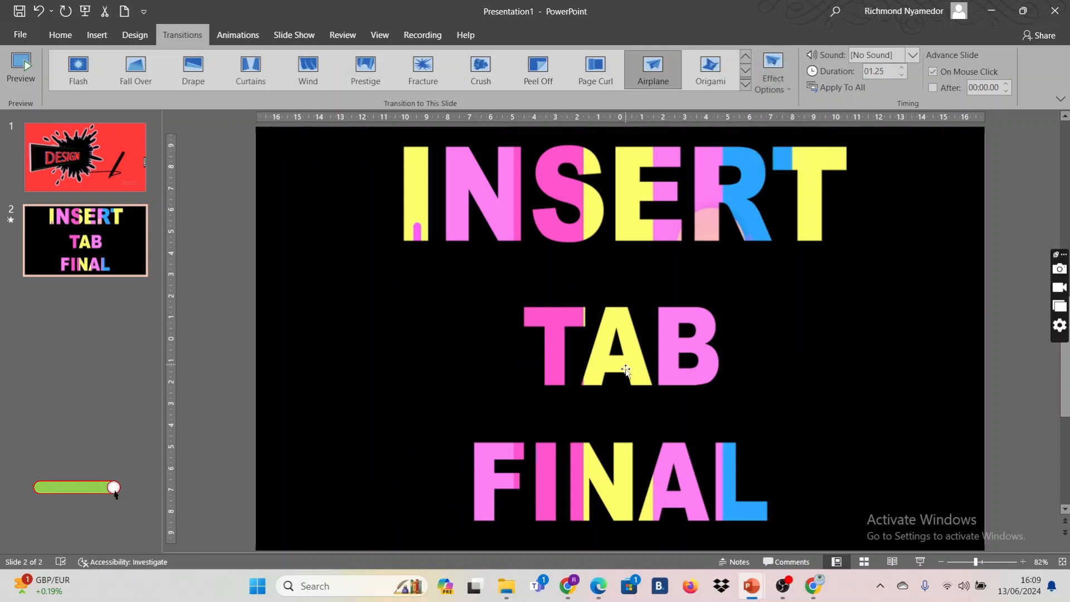
left_click(627, 375)
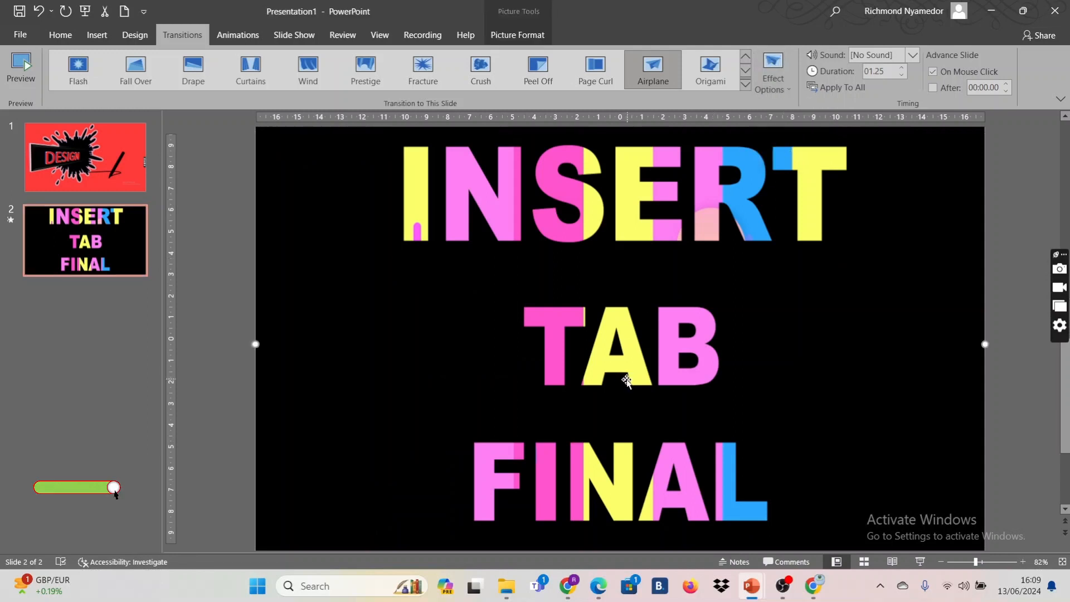
left_click(85, 11)
left_click(1045, 575)
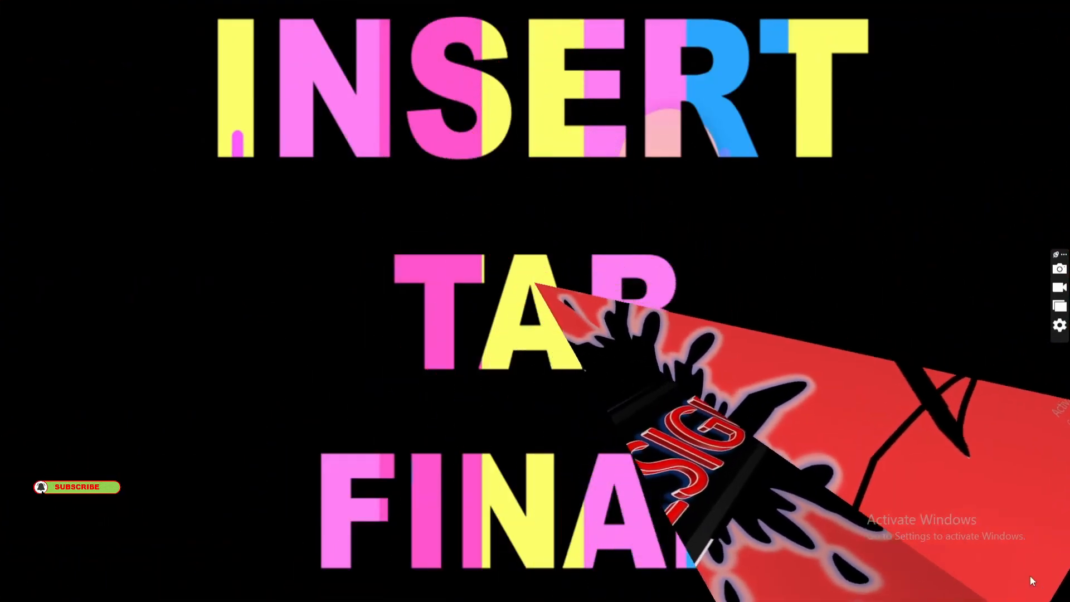
left_click(652, 493)
left_click(895, 411)
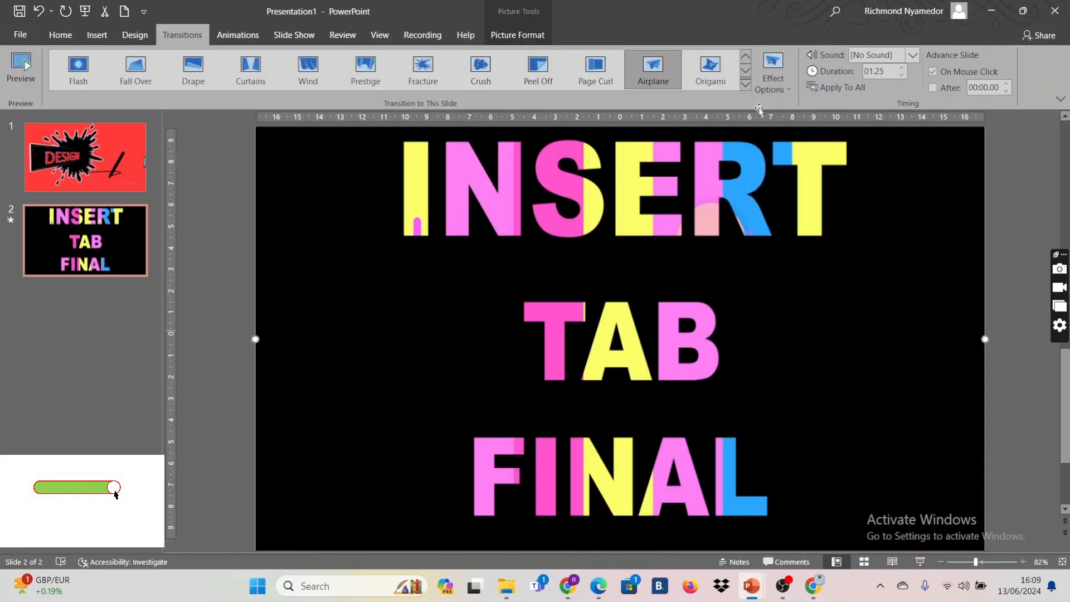
Try the Gallery transition on slide 2 and replace it with Curtains.
left_click(746, 86)
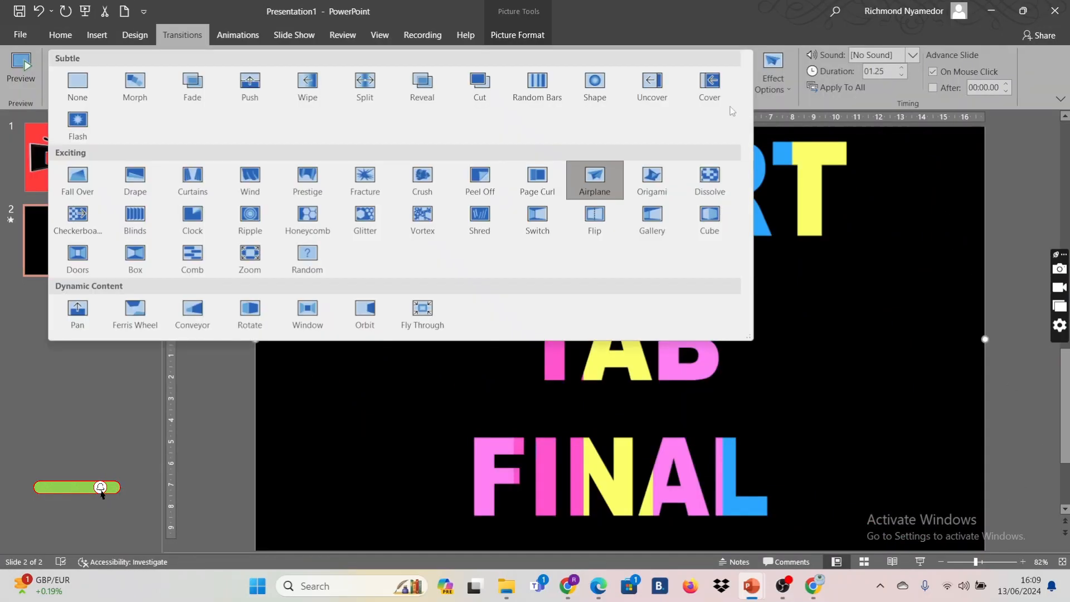
left_click(648, 214)
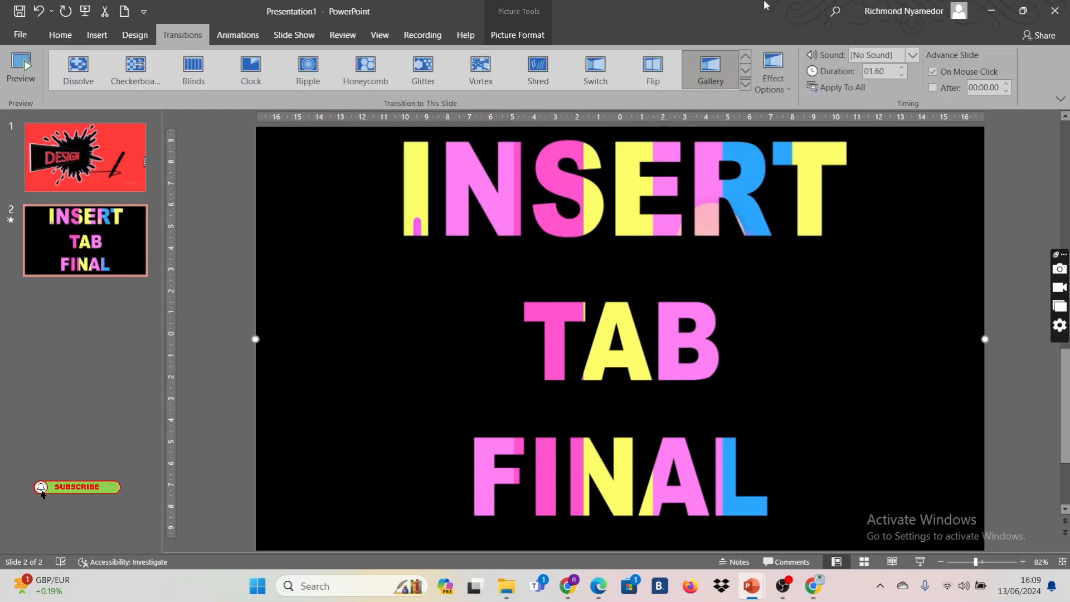
left_click(746, 86)
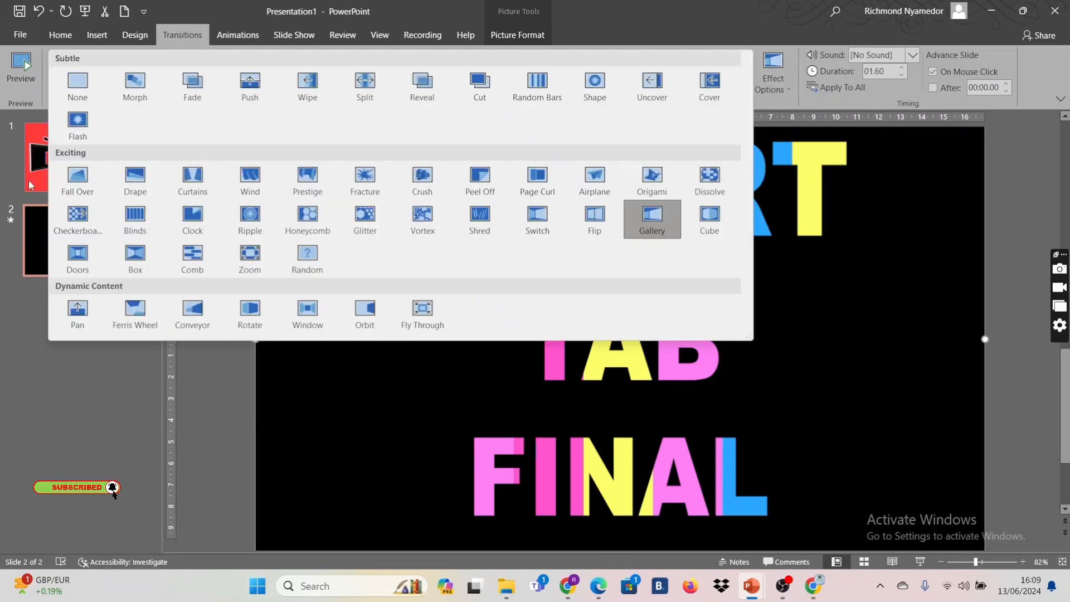
left_click(199, 184)
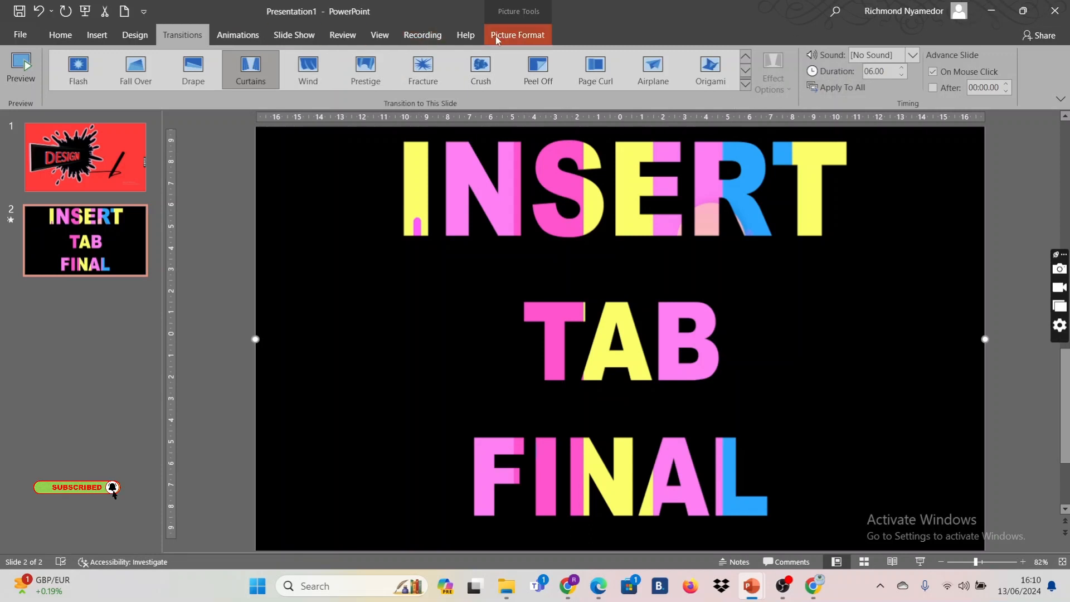
Play the slide show from the beginning to check the Curtains transition, and exit it.
left_click(84, 11)
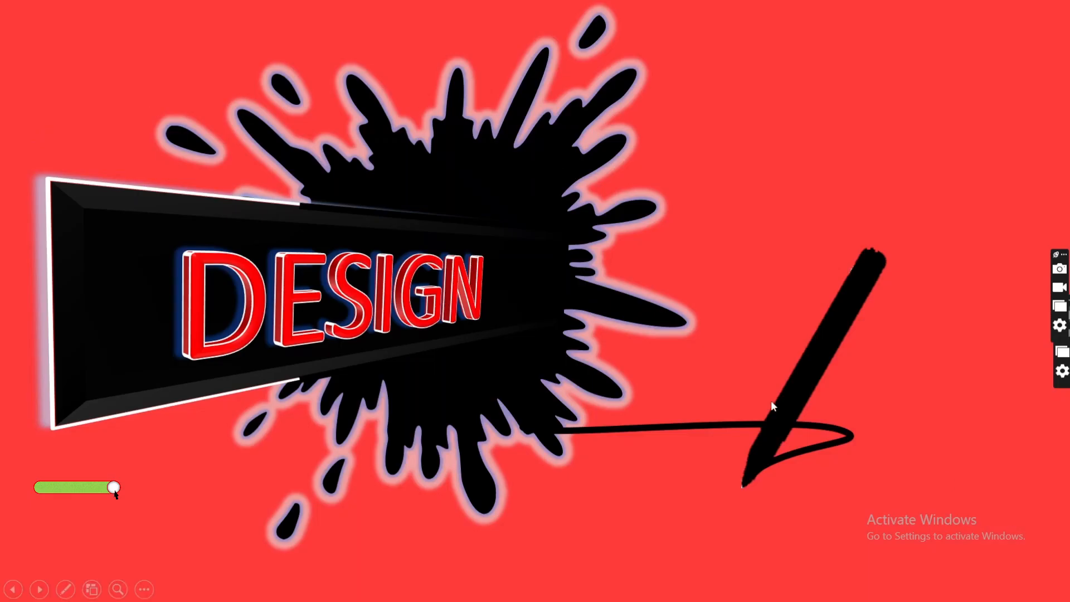
left_click(771, 400)
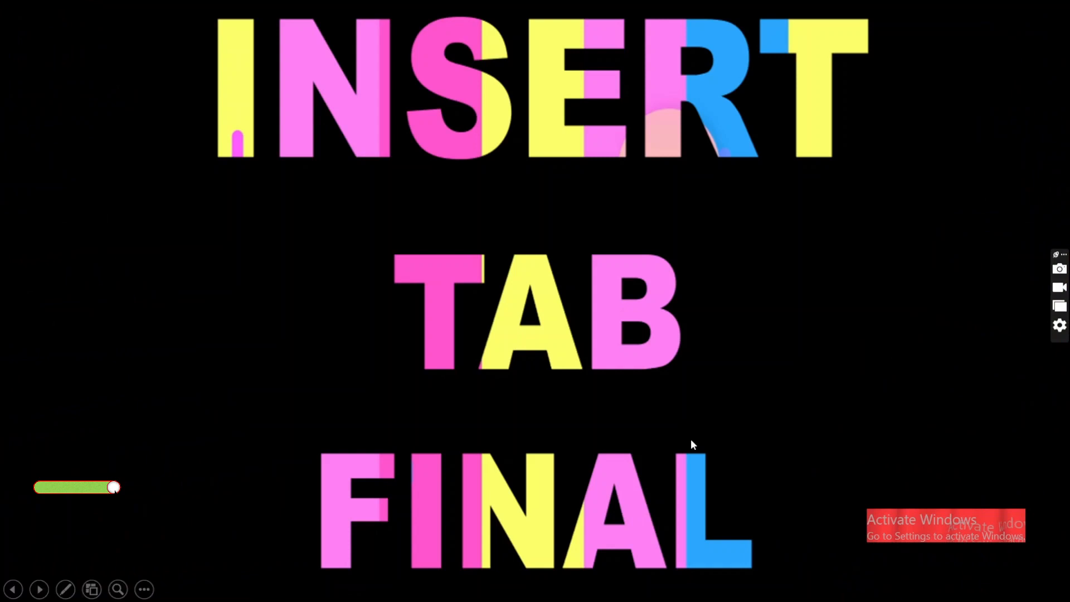
left_click(690, 440)
left_click(404, 333)
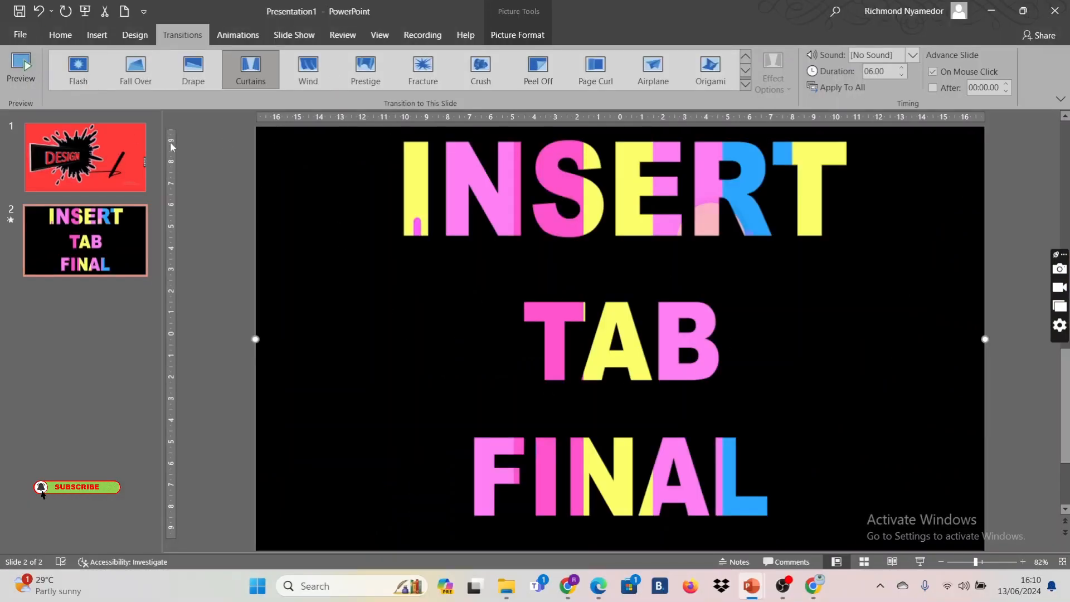
Apply the Morph transition with the Words effect option to slide 2 and play the slide show through to check it.
left_click(745, 84)
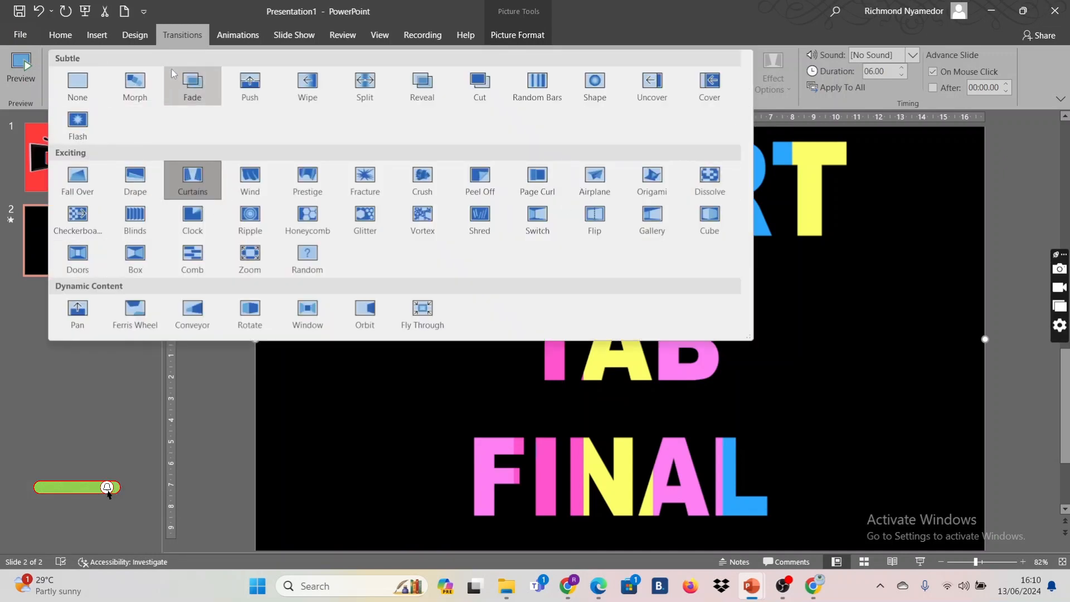
left_click(144, 96)
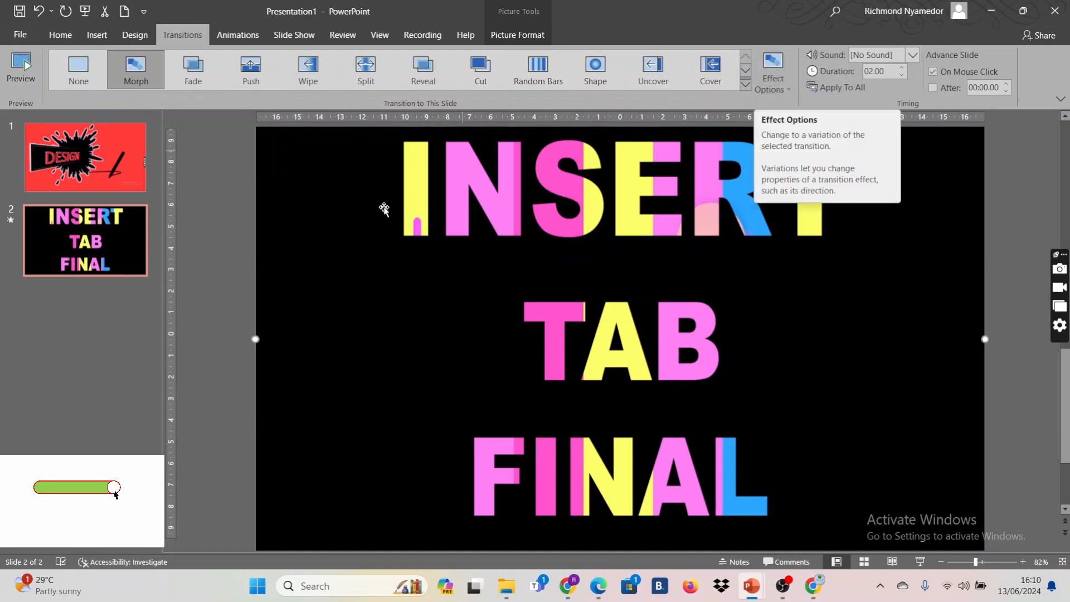
left_click(775, 78)
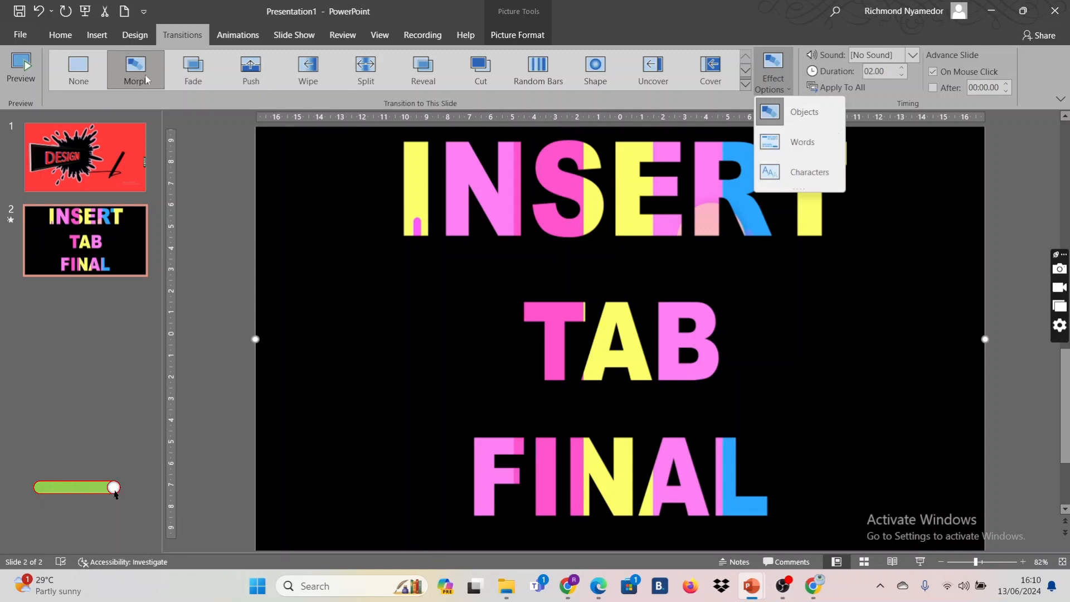
left_click(786, 142)
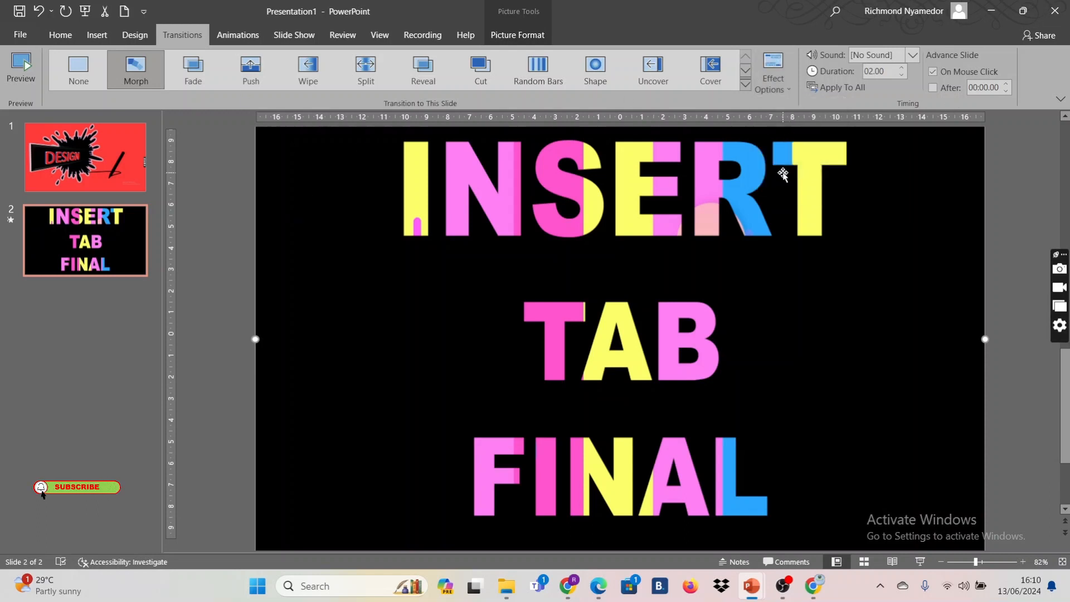
left_click(85, 11)
left_click(827, 516)
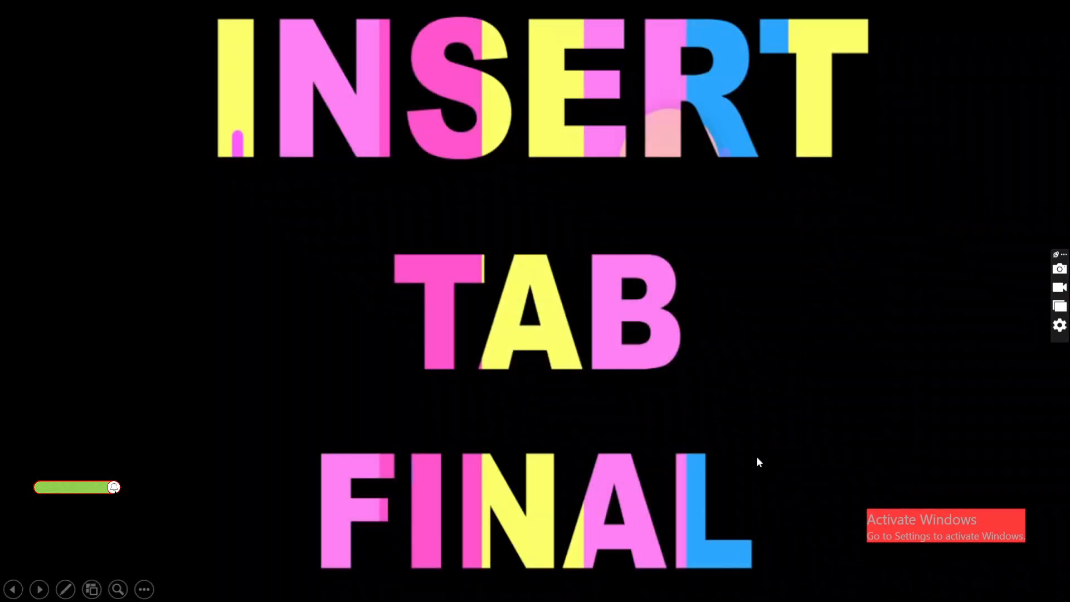
left_click(756, 456)
left_click(757, 7)
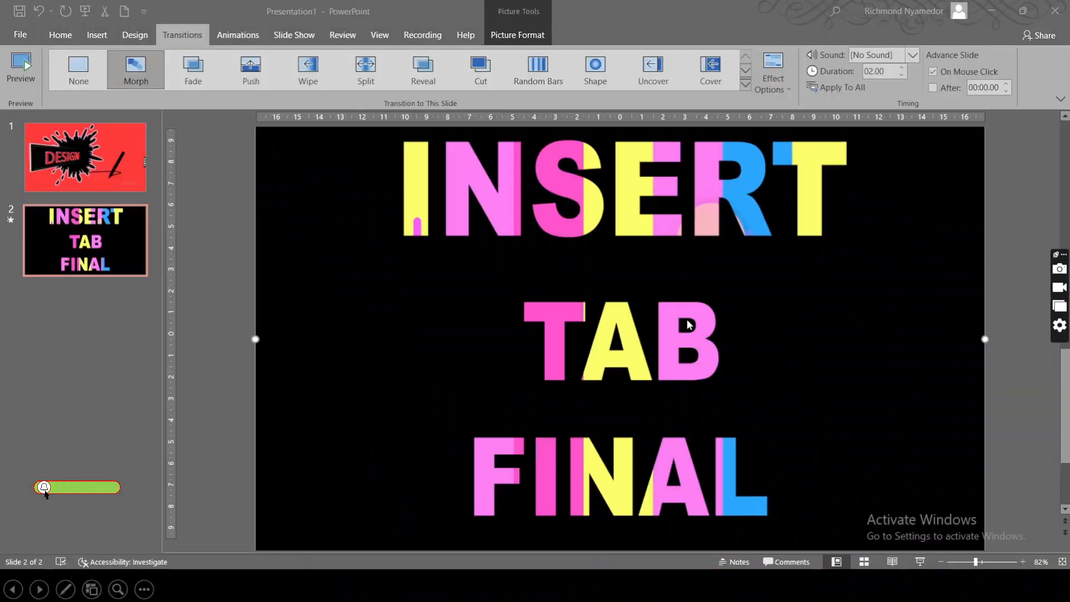
Set the Morph transition's effect option on slide 2 to Objects and play the slide show through to check it.
left_click(773, 73)
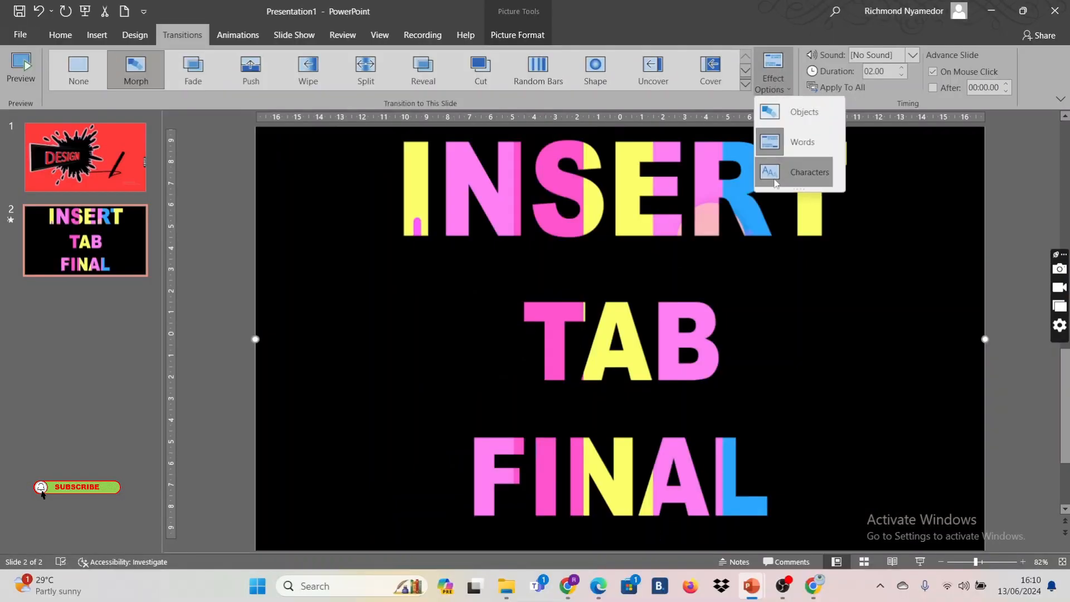
left_click(804, 111)
key("F5")
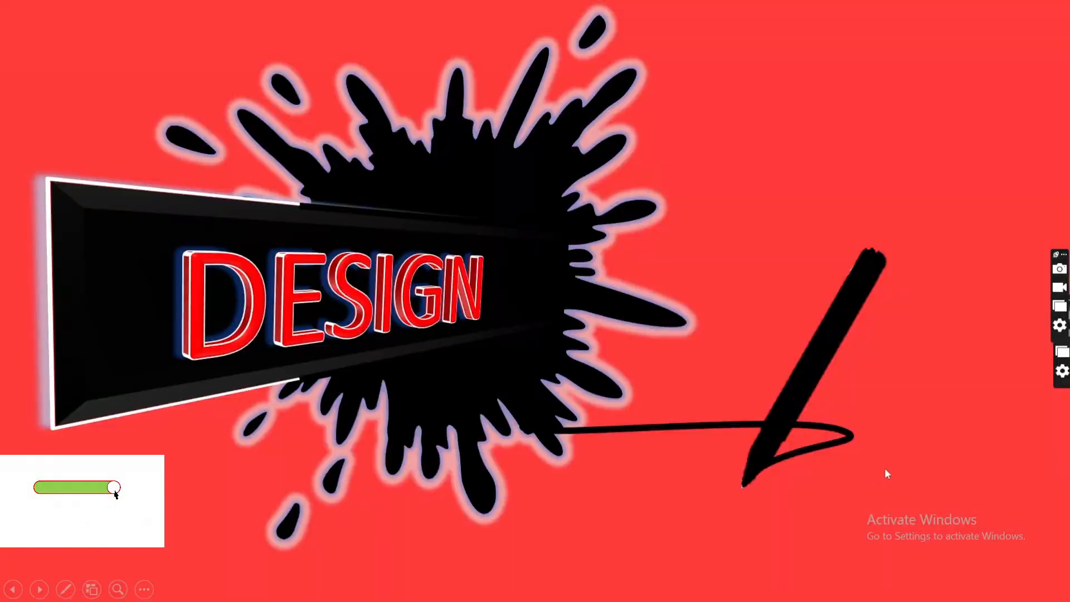
left_click(883, 468)
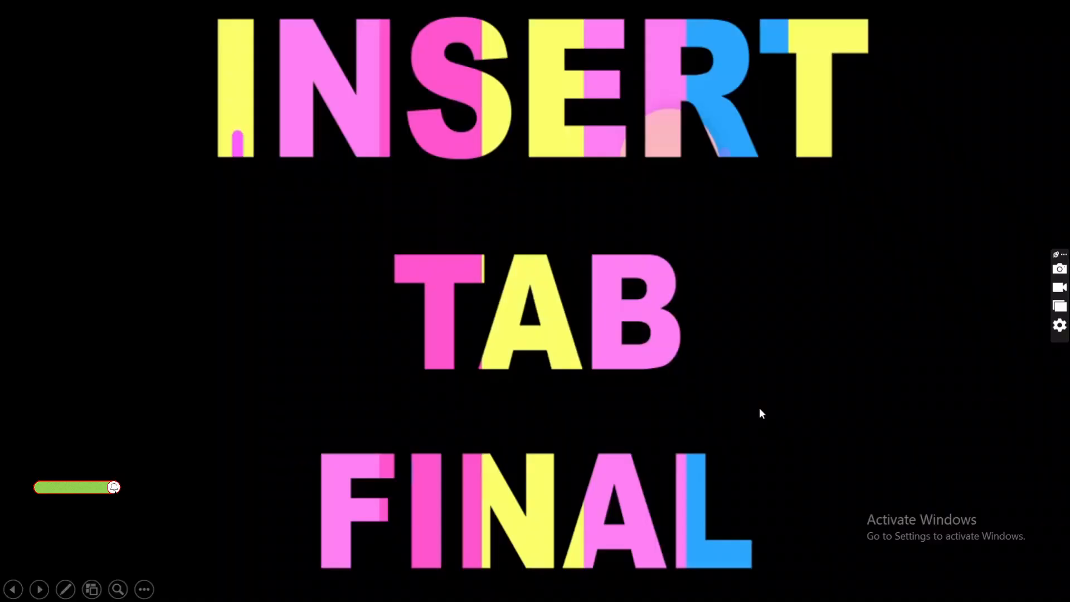
left_click(756, 410)
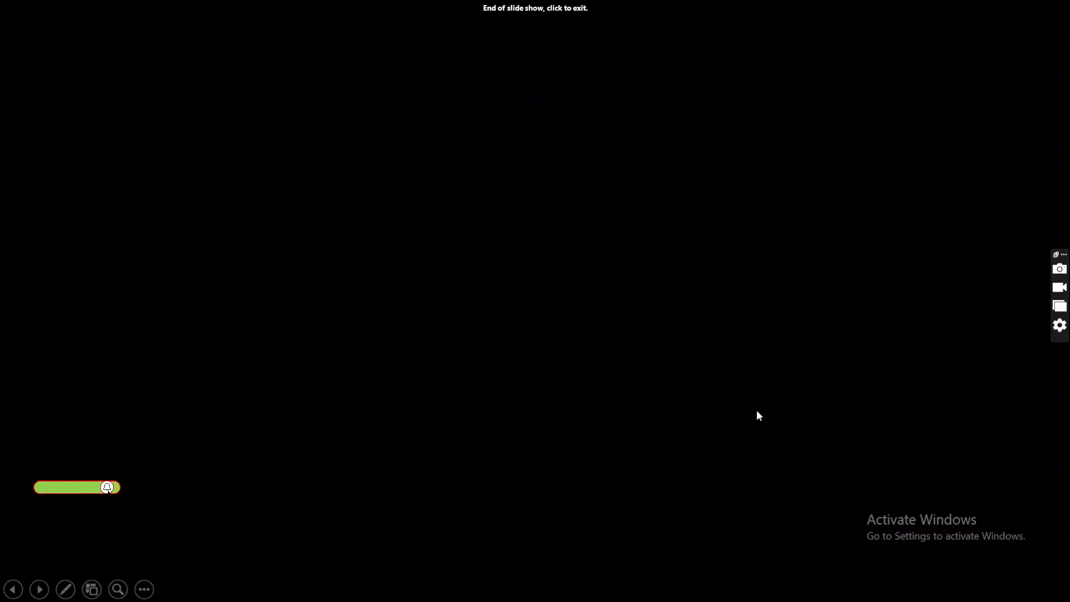
left_click(728, 304)
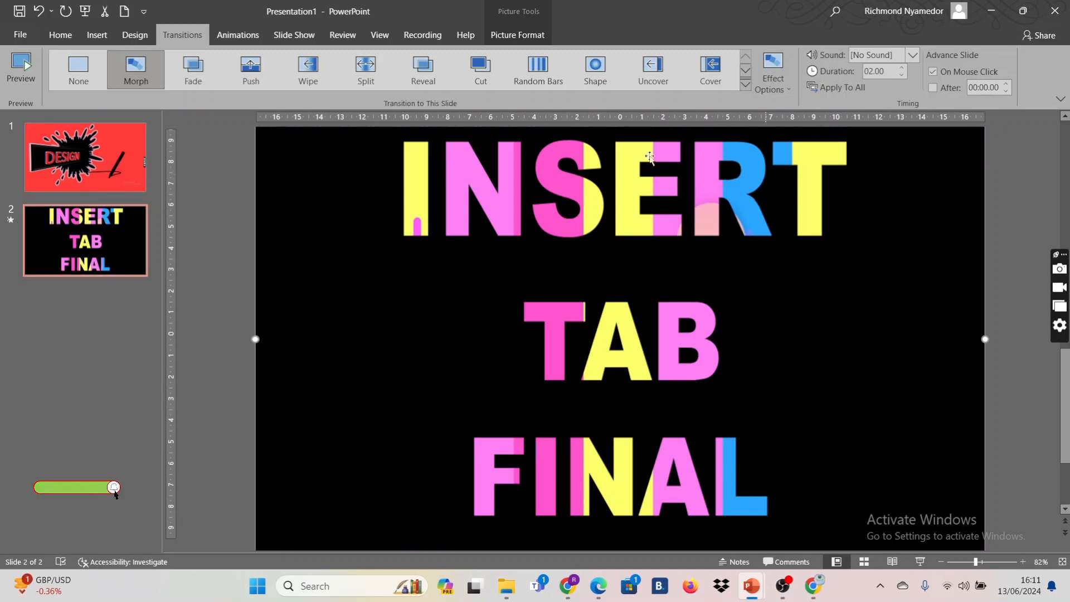
left_click(120, 170)
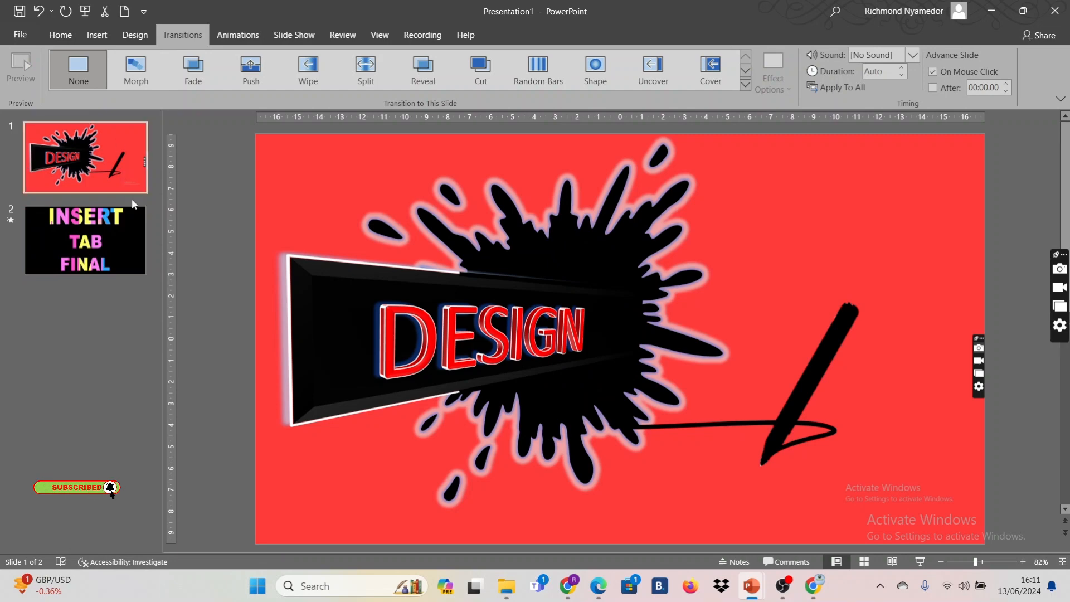
left_click(112, 228)
left_click(99, 172)
left_click(106, 229)
left_click(99, 174)
left_click(102, 230)
left_click(101, 174)
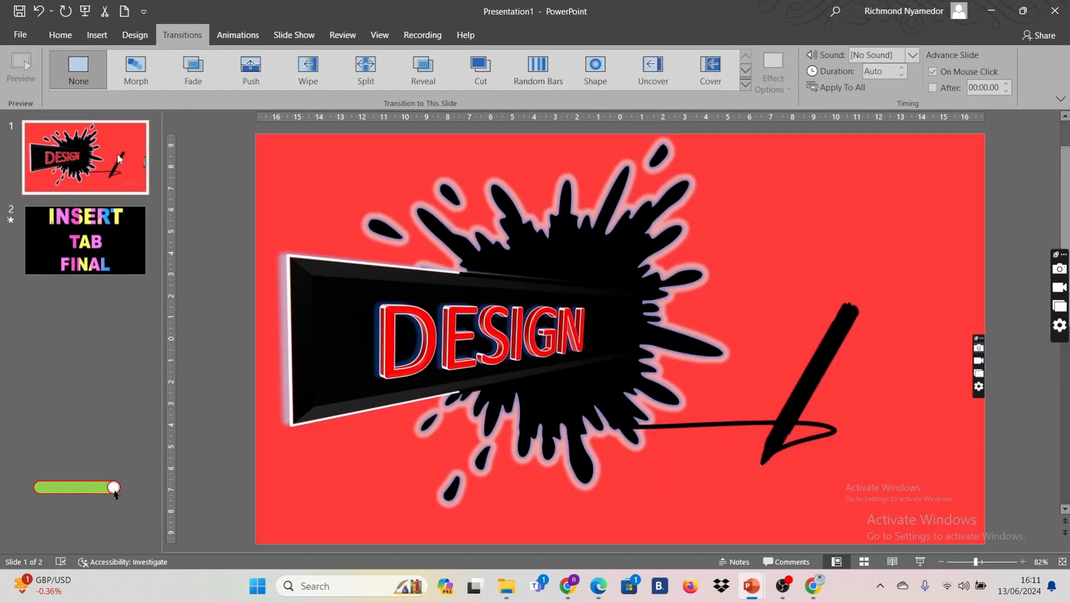
Set slide 2's transition sound to Applause and change its transition to Curtains.
left_click(65, 245)
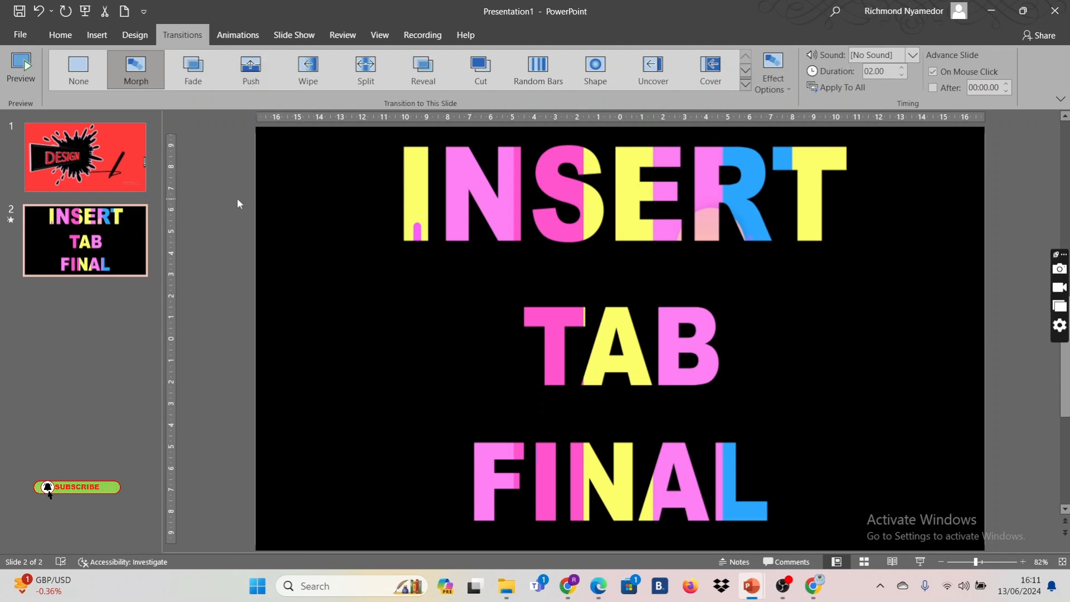
left_click(913, 56)
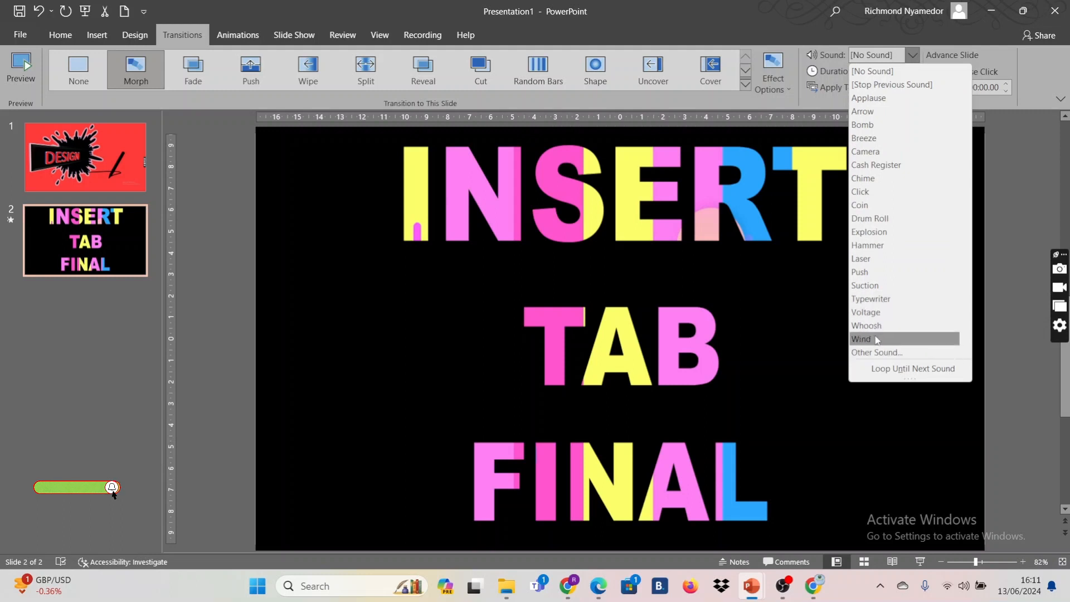
left_click(878, 99)
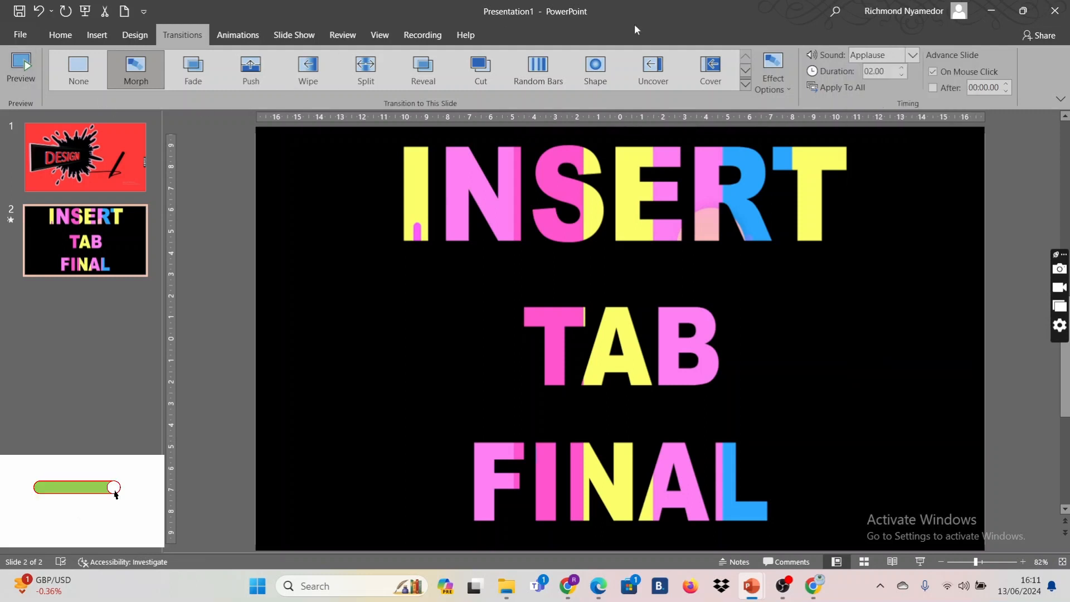
left_click(747, 85)
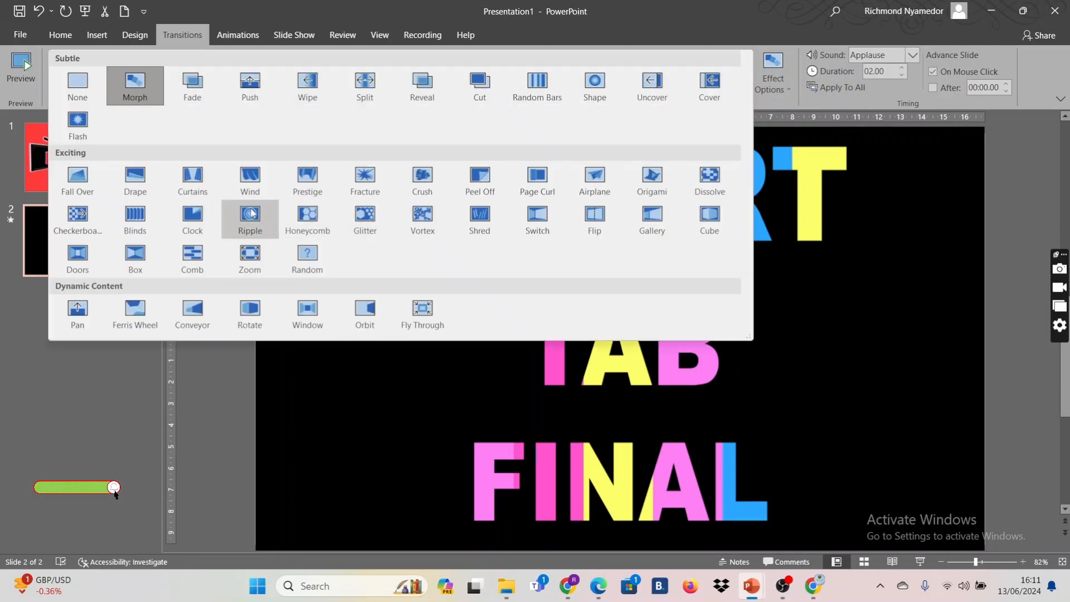
left_click(175, 194)
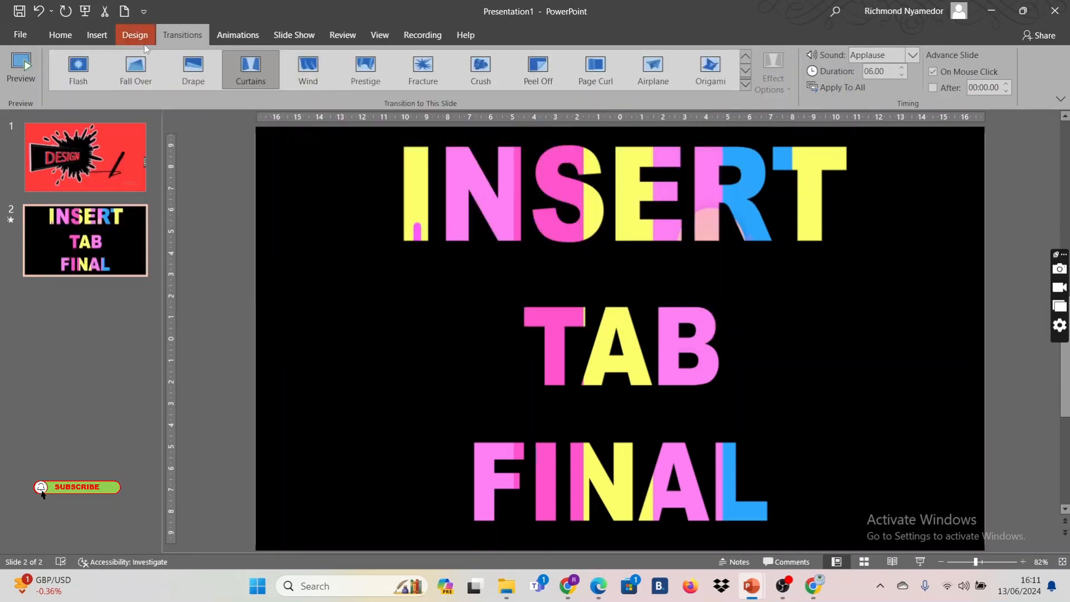
Play the slide show from the beginning to check the Curtains transition with the Applause sound, and exit it.
left_click(85, 11)
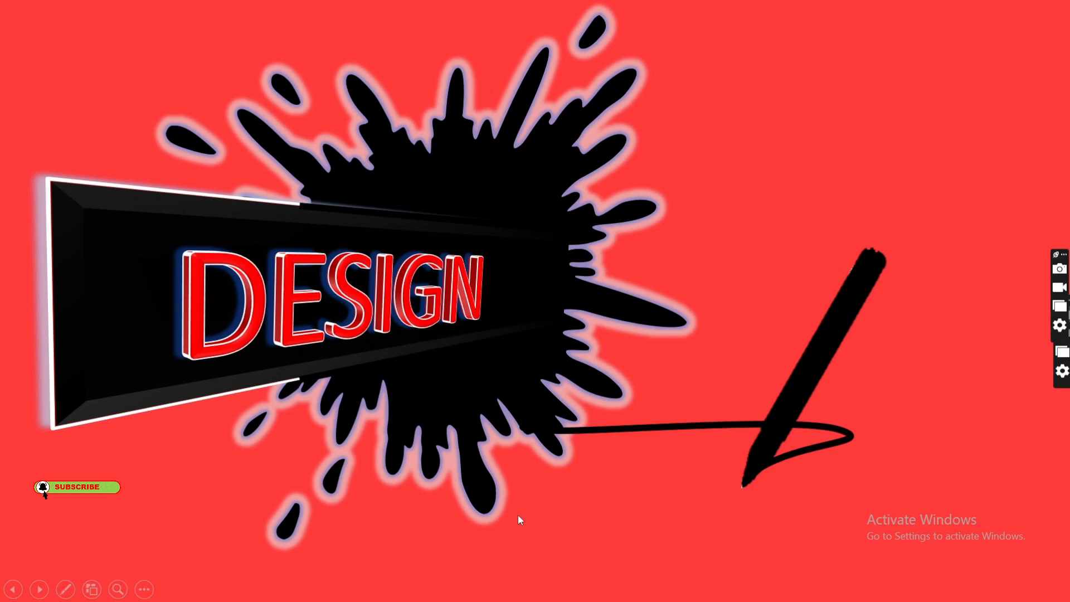
left_click(757, 532)
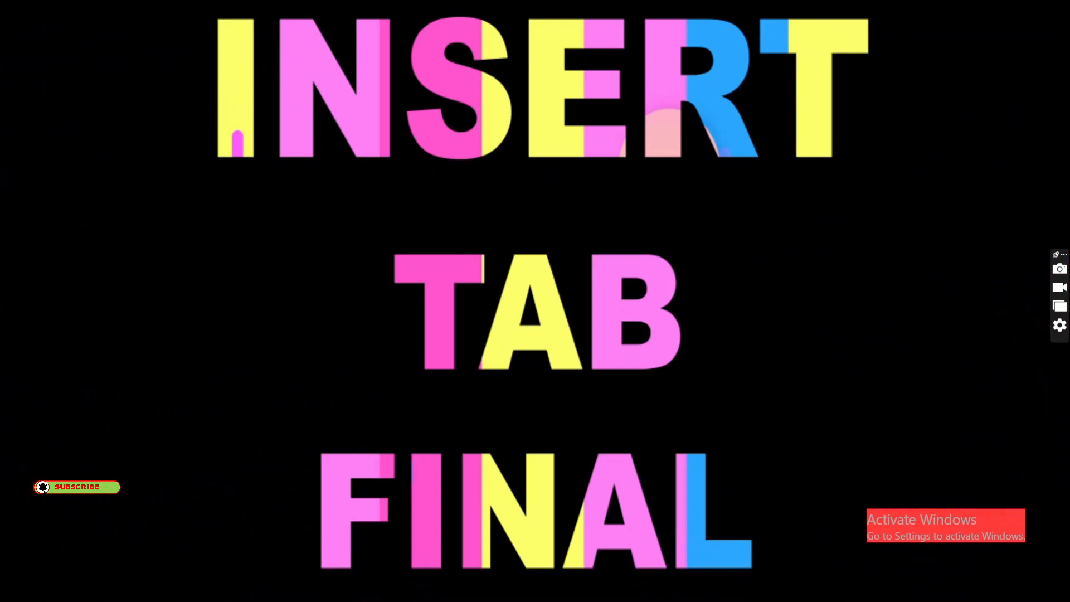
left_click(764, 411)
left_click(764, 410)
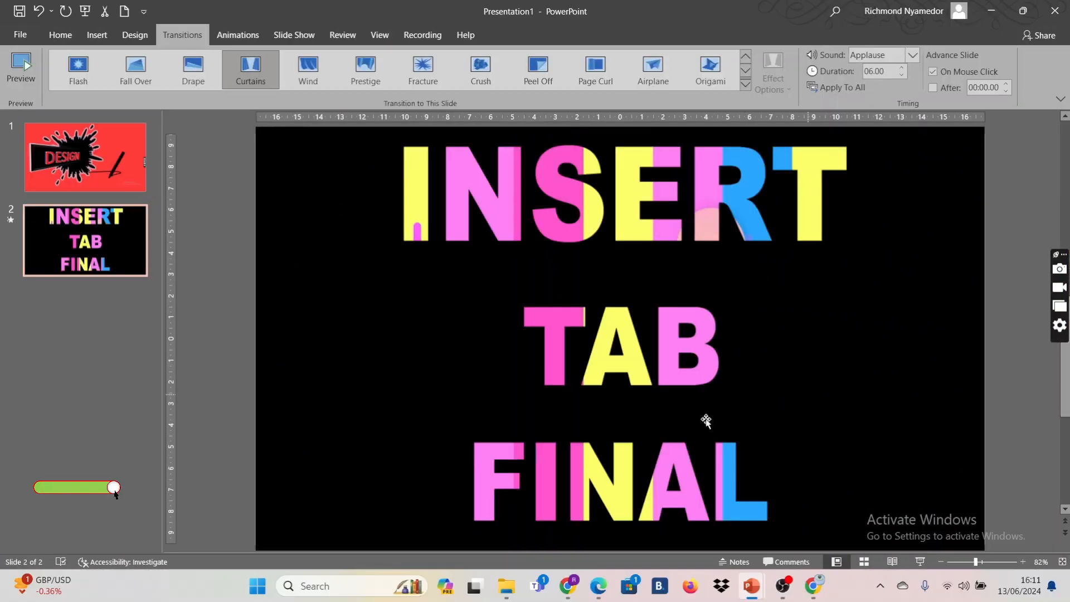
Change slide 2's transition to Push and set its transition sound to Push.
left_click(912, 55)
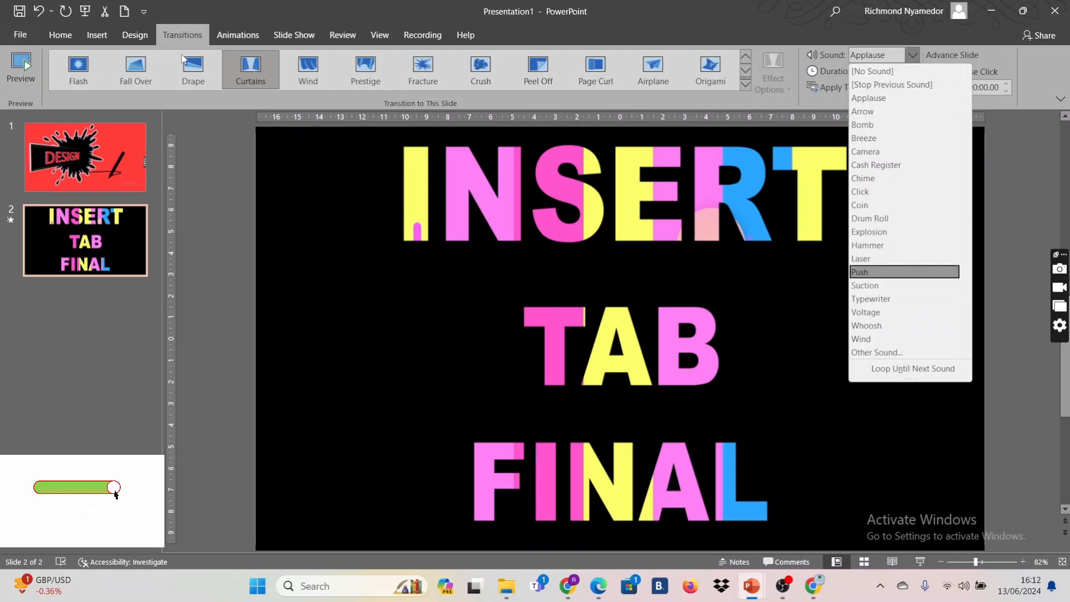
left_click(746, 84)
left_click(745, 85)
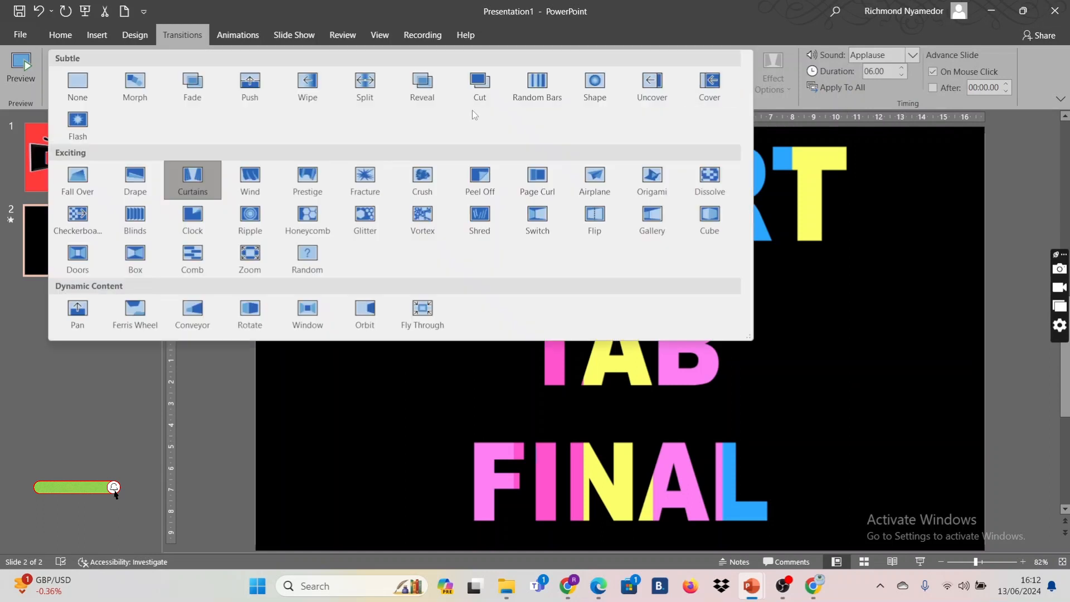
left_click(259, 88)
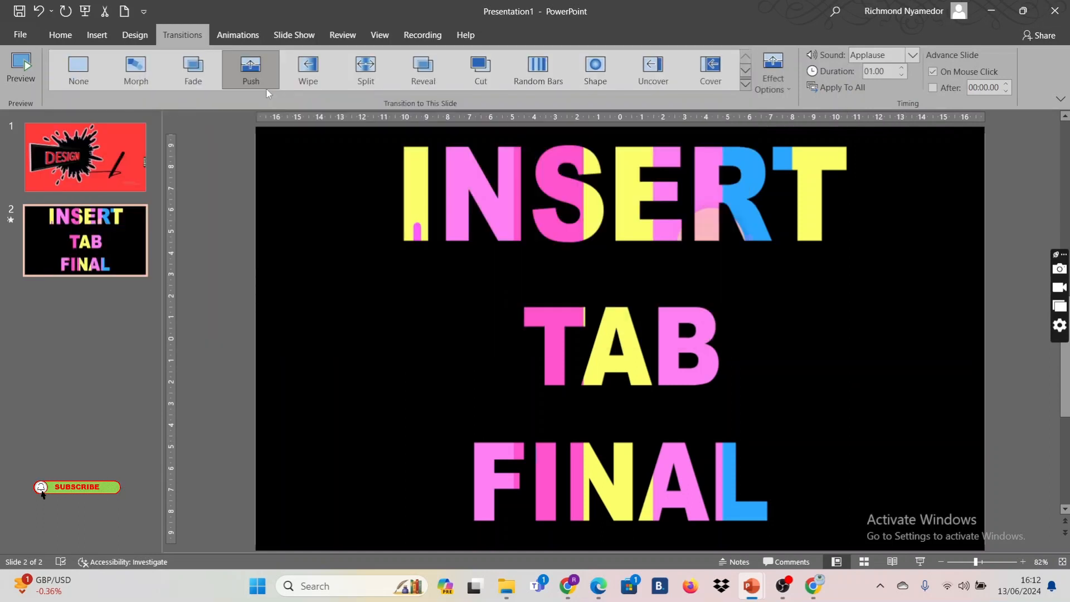
left_click(912, 55)
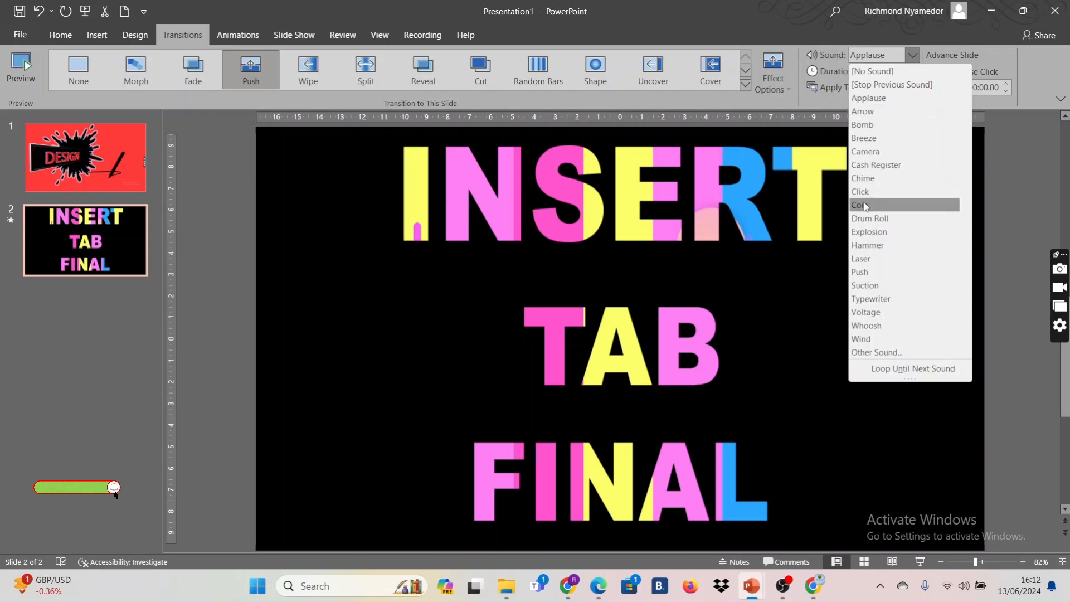
left_click(871, 272)
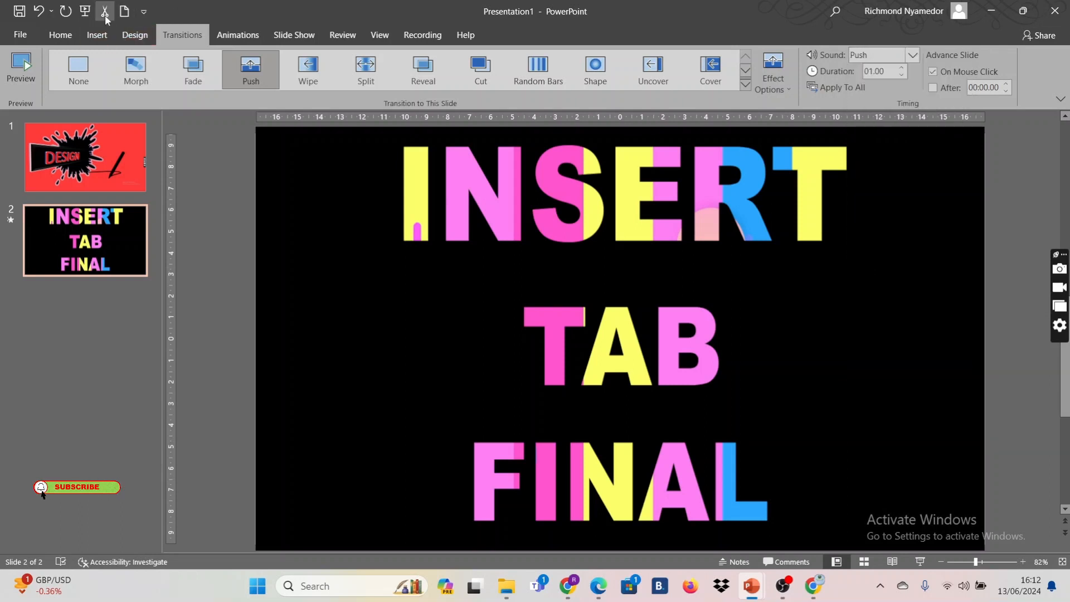
Play the slide show through to check the Push transition with the Push sound, and exit it.
left_click(86, 11)
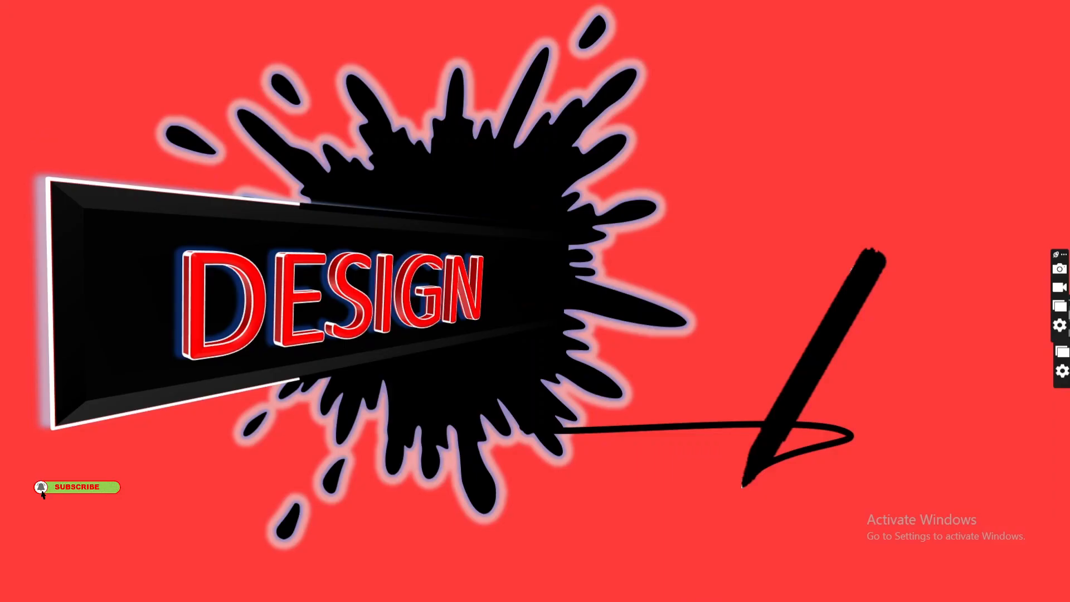
left_click(791, 477)
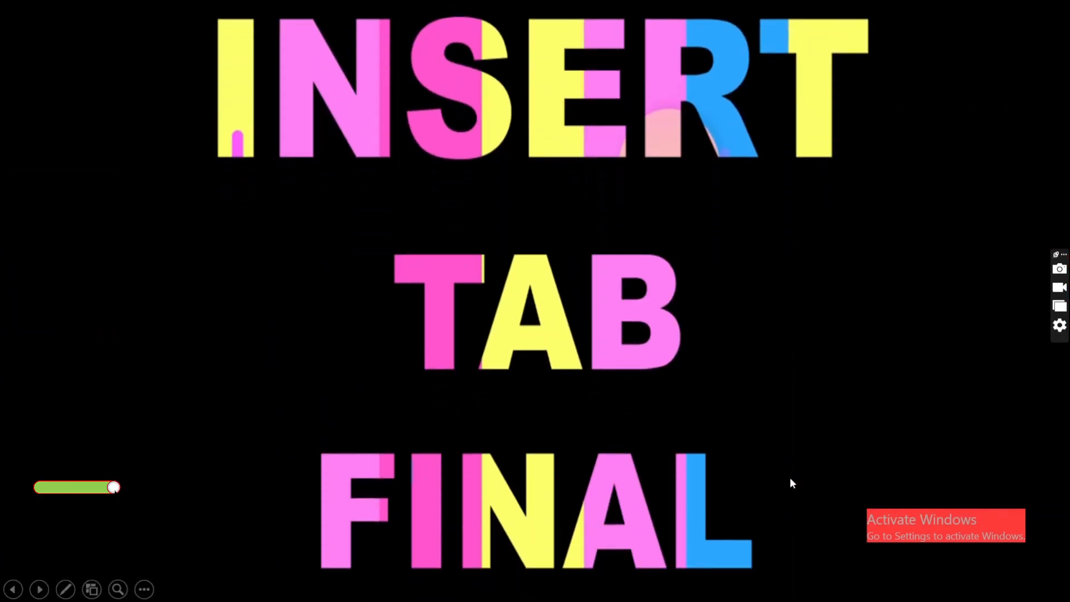
left_click(790, 477)
left_click(522, 322)
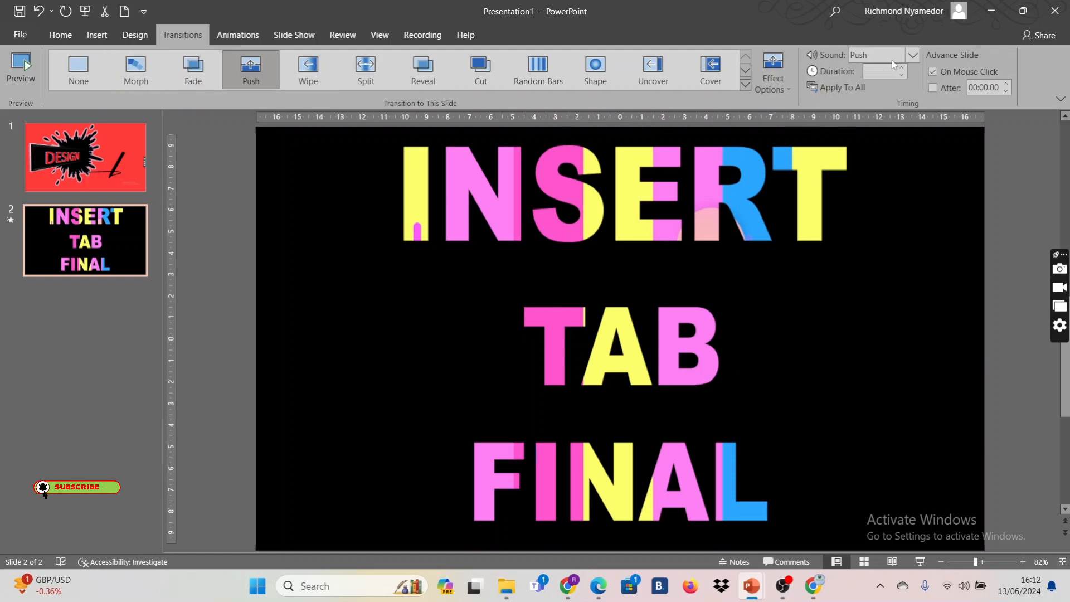
Use the audio file mixkit-cooking-bell-ding-1791 from the Downloads folder as slide 2's transition sound.
left_click(912, 55)
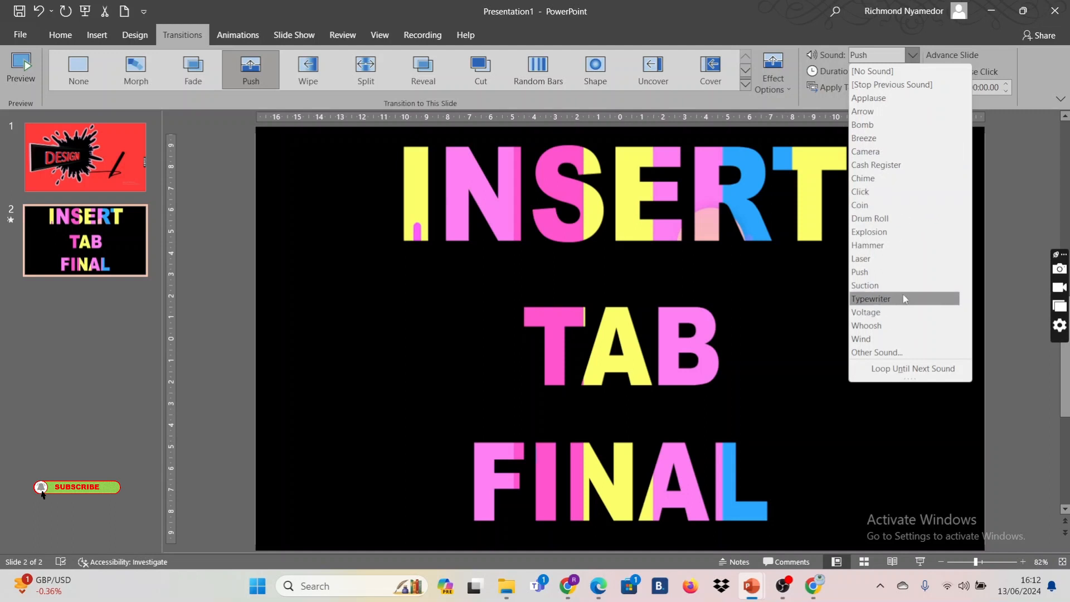
left_click(893, 353)
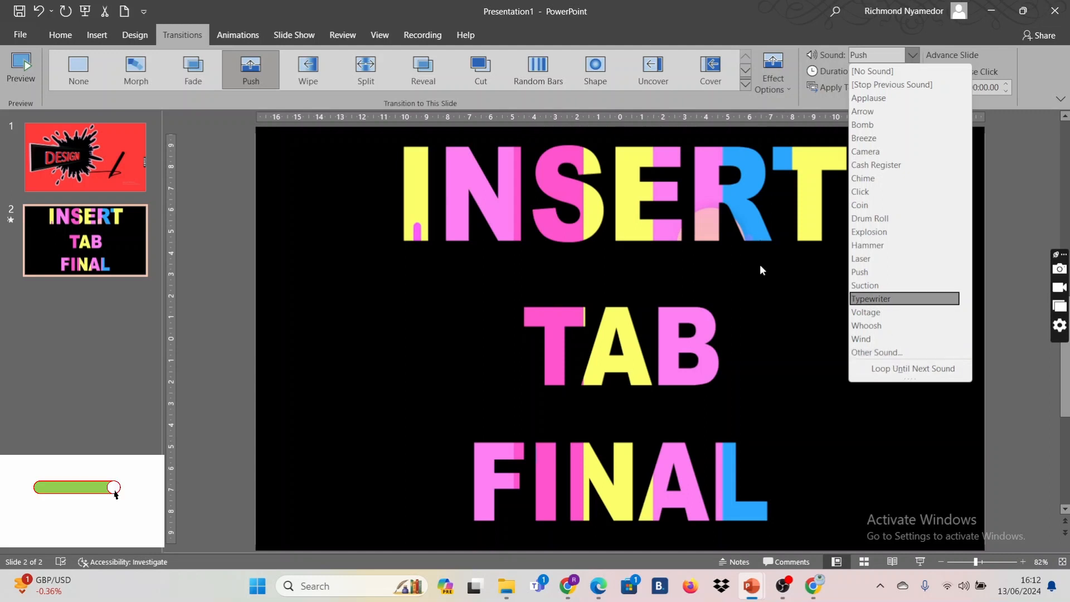
left_click(897, 353)
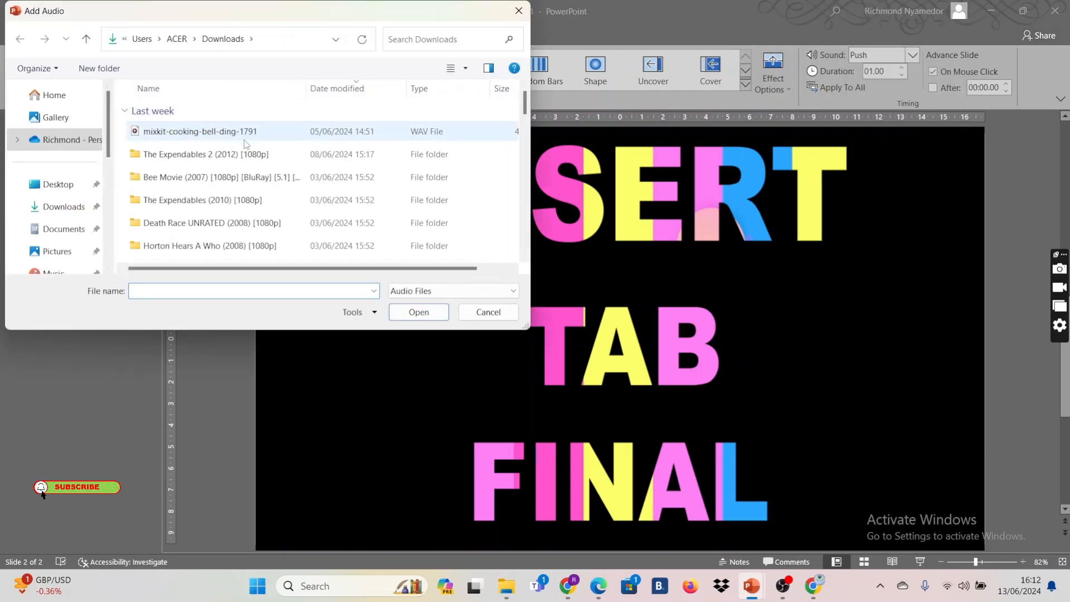
double_click(273, 136)
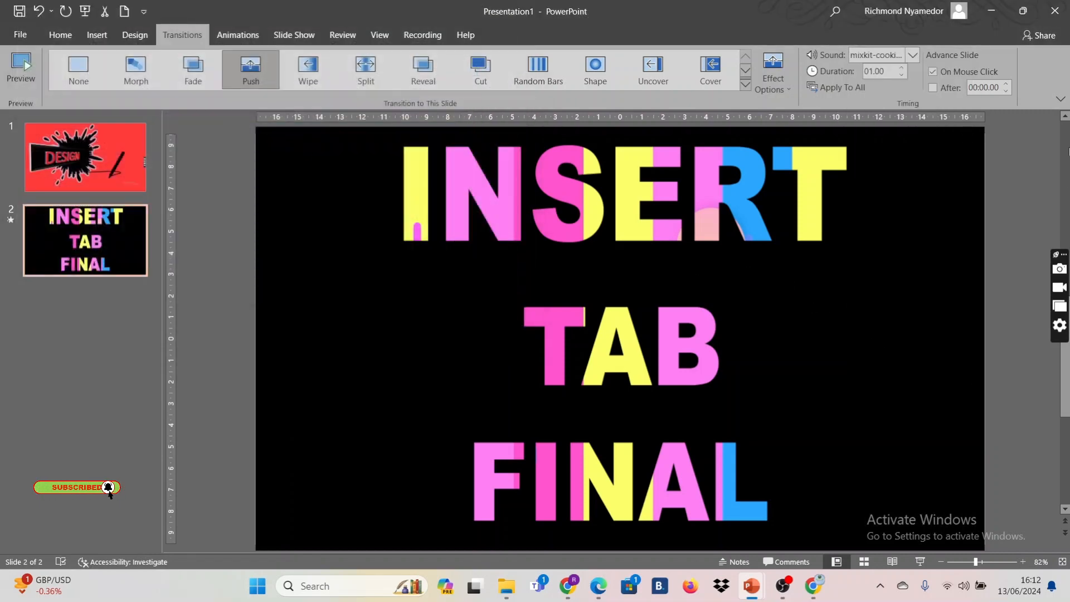
Play the slide show through to check the Push transition with the custom bell sound, and exit it.
left_click(85, 12)
left_click(899, 486)
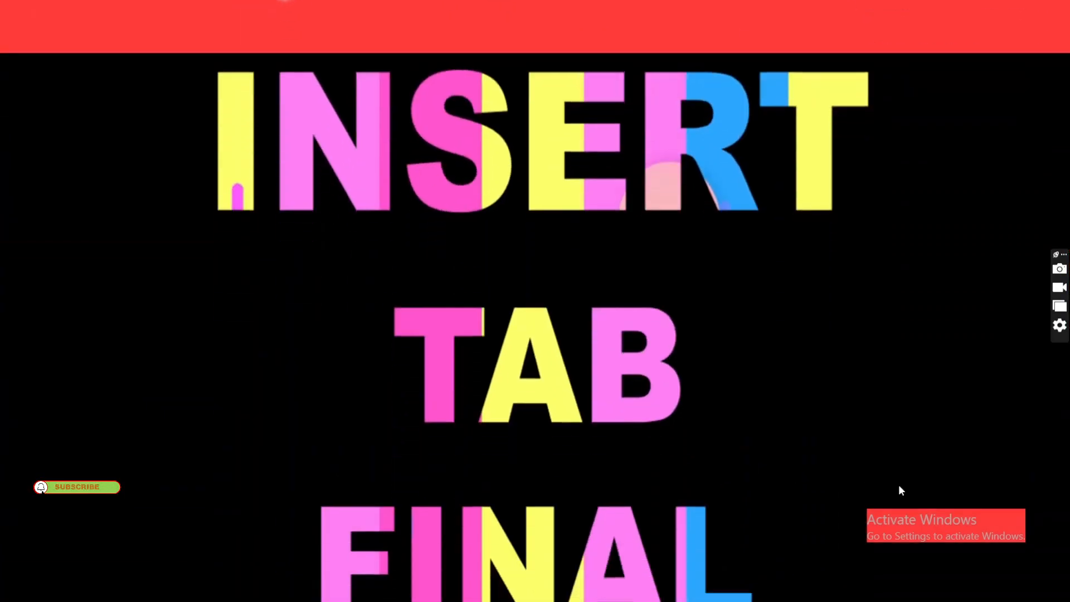
left_click(898, 487)
left_click(539, 327)
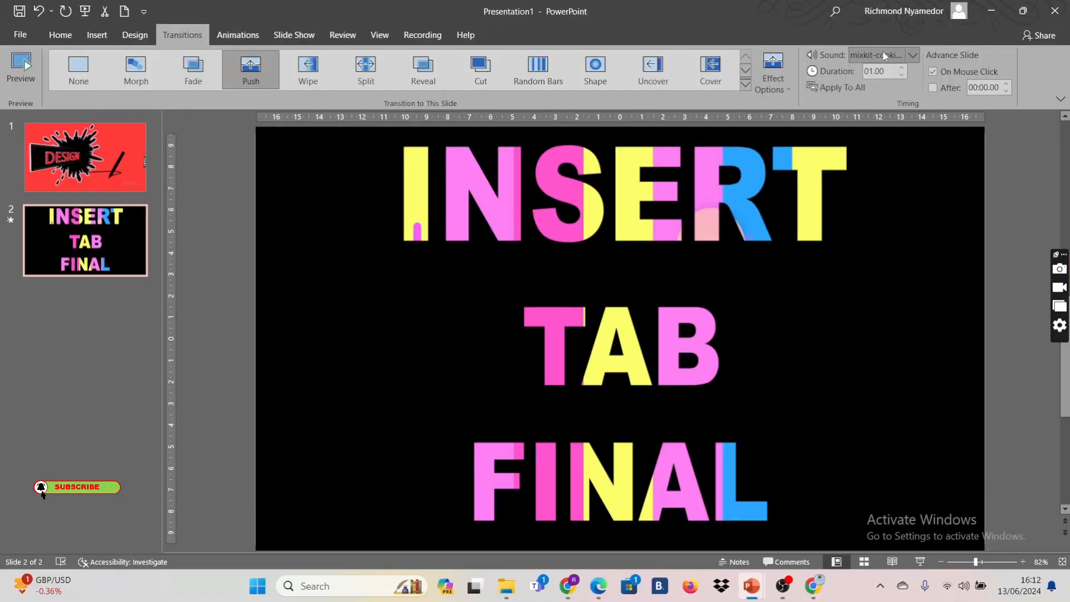
Set slide 2's transition sound to [Stop Previous Sound], and replace it with [No Sound].
left_click(913, 55)
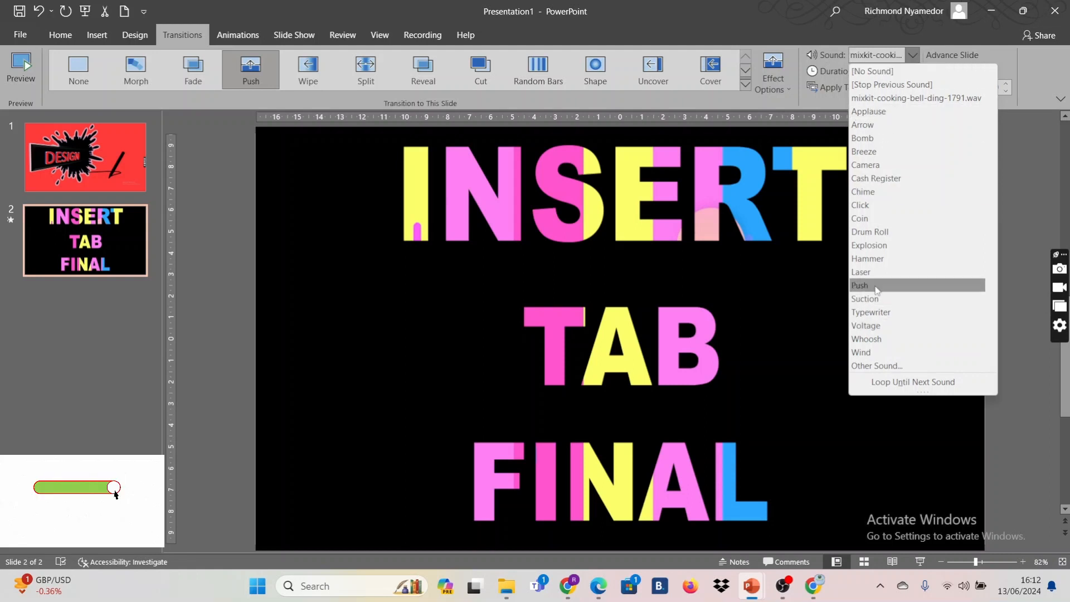
left_click(890, 84)
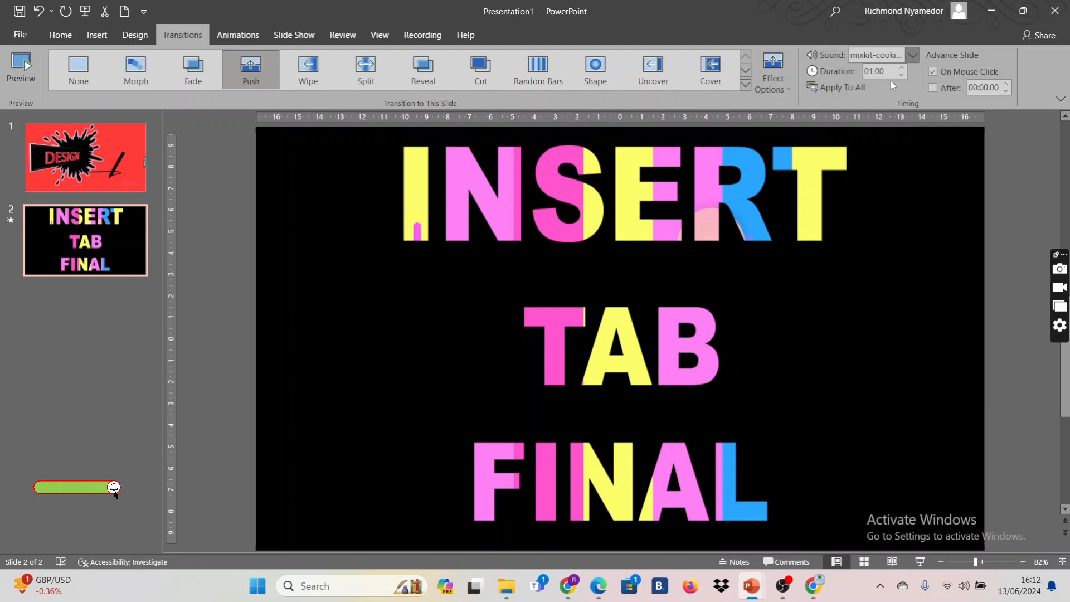
left_click(892, 54)
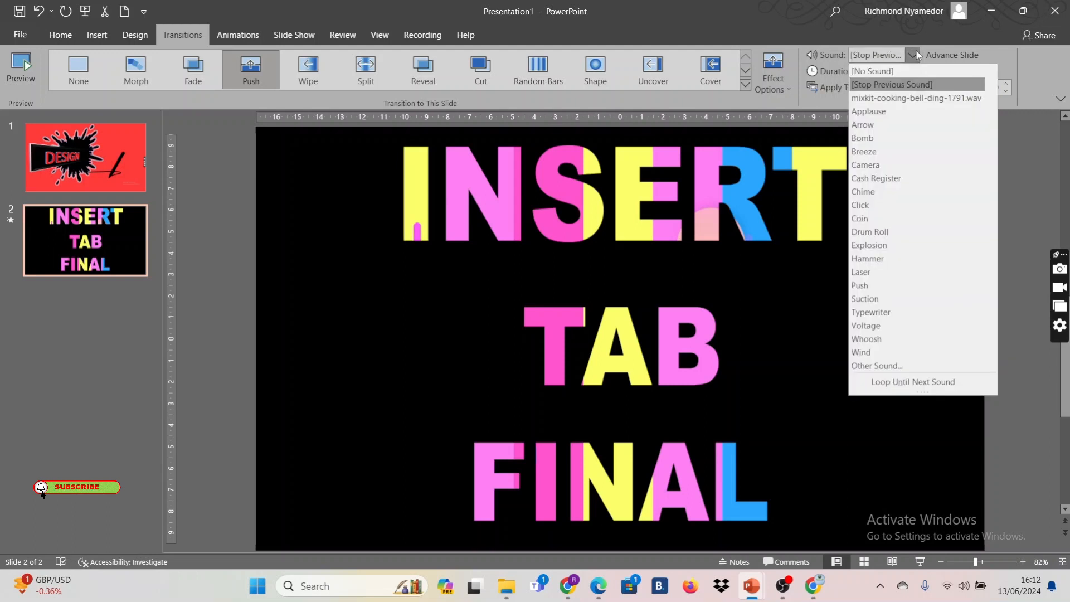
left_click(908, 73)
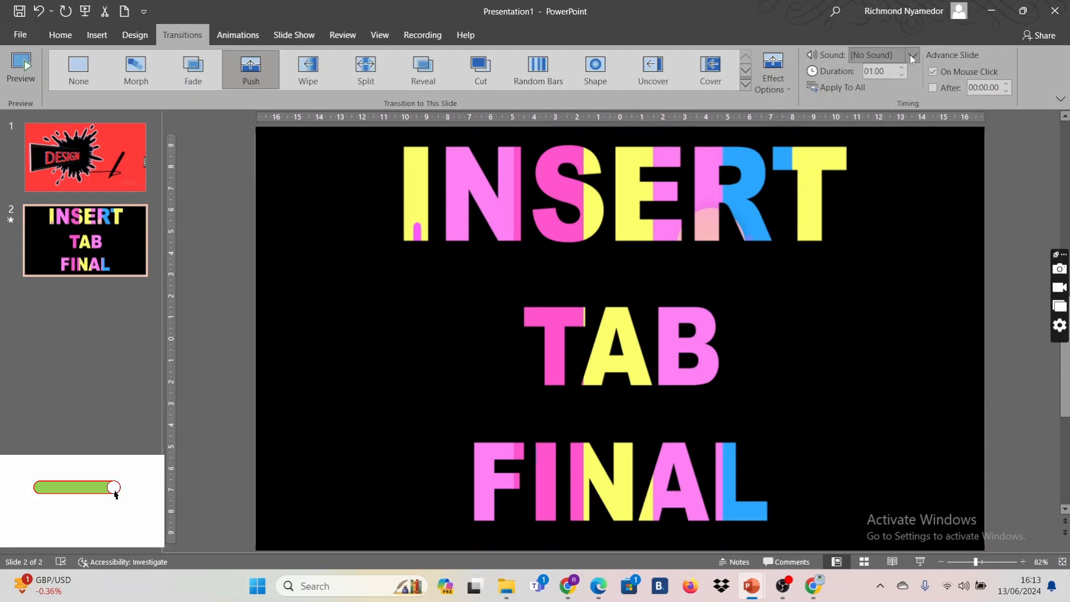
left_click(912, 56)
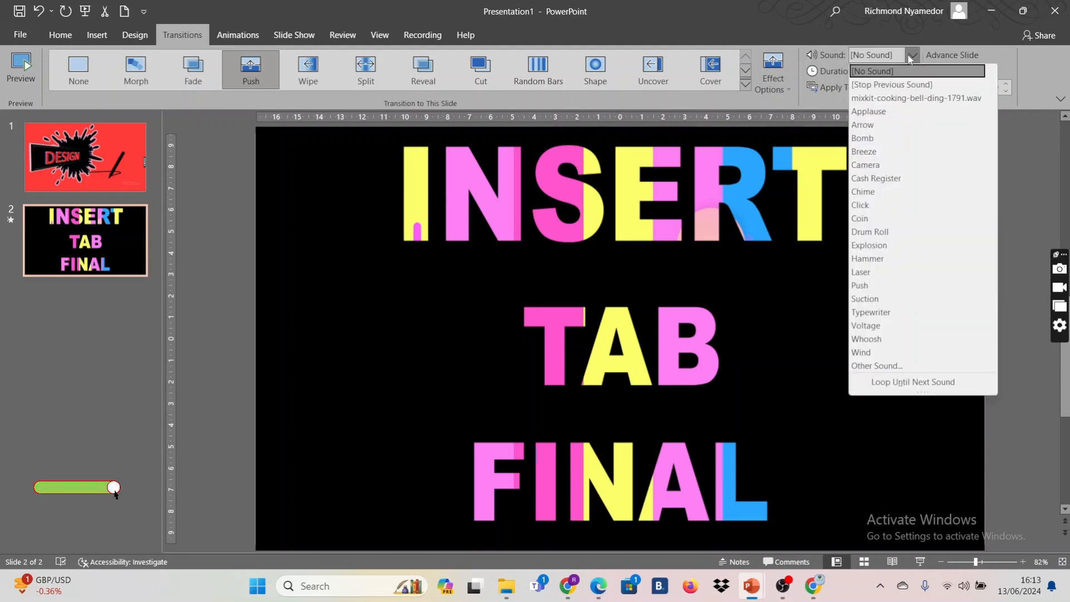
Set slide 1's transition sound to Arrow, and replace it with Applause.
left_click(102, 172)
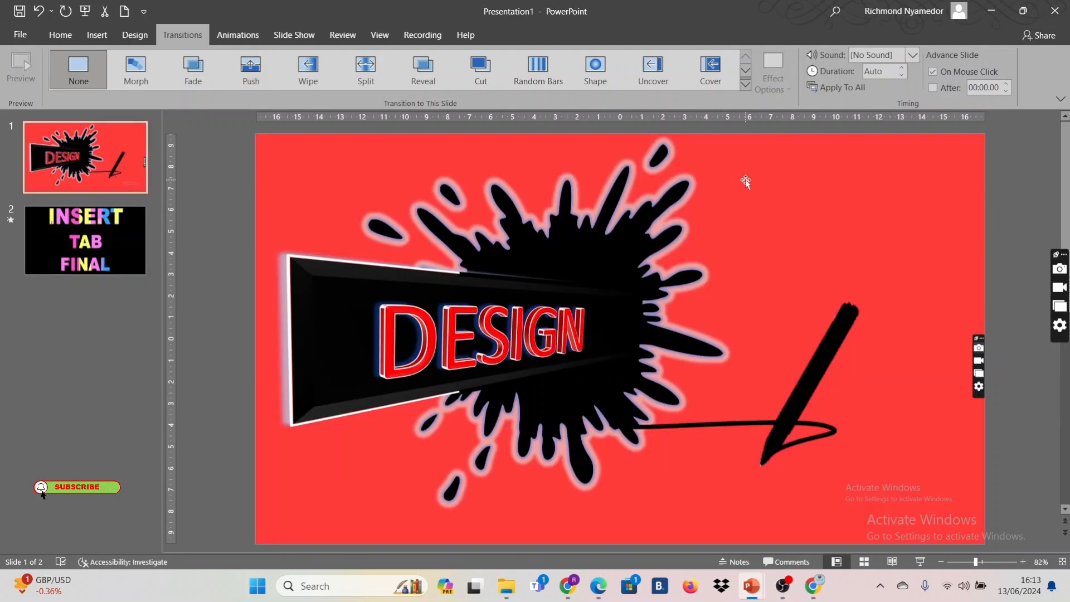
left_click(912, 55)
left_click(894, 124)
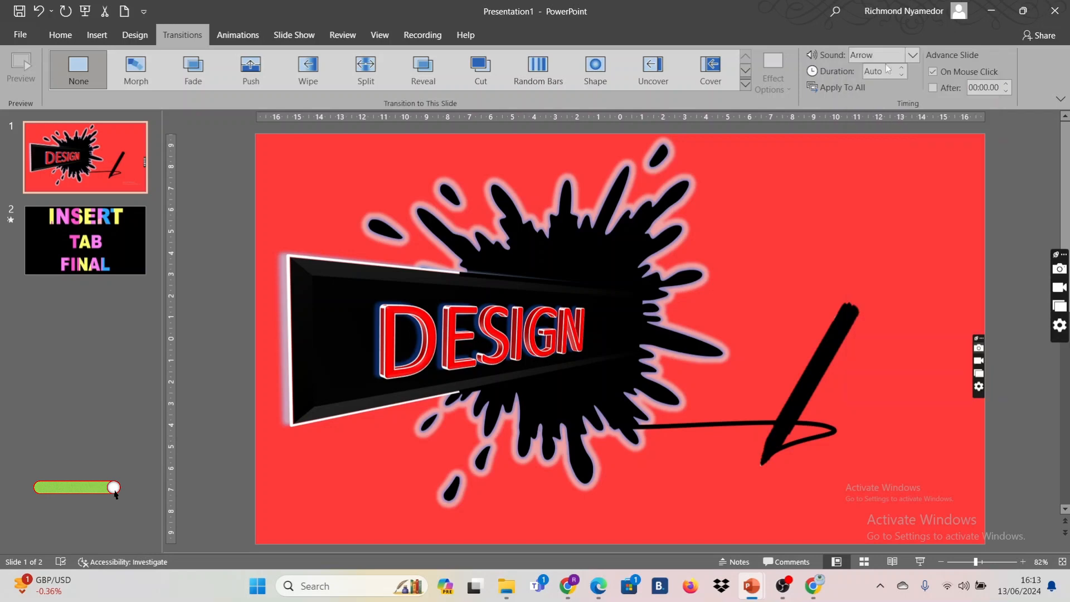
left_click(911, 55)
left_click(894, 112)
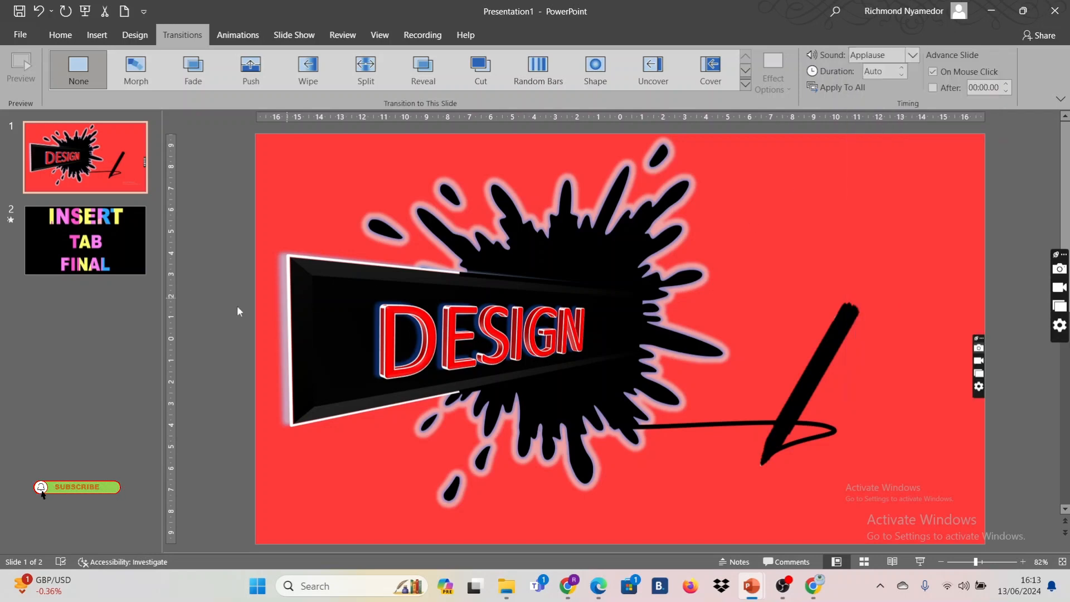
Set slide 2's transition sound to Bomb, and replace it with [Stop Previous Sound].
left_click(110, 239)
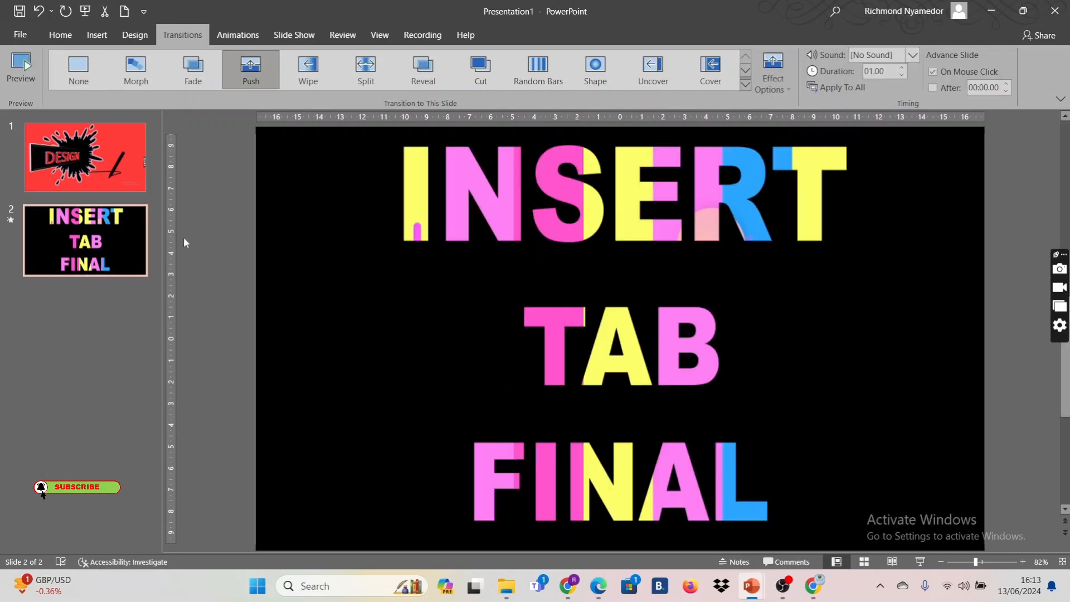
left_click(913, 56)
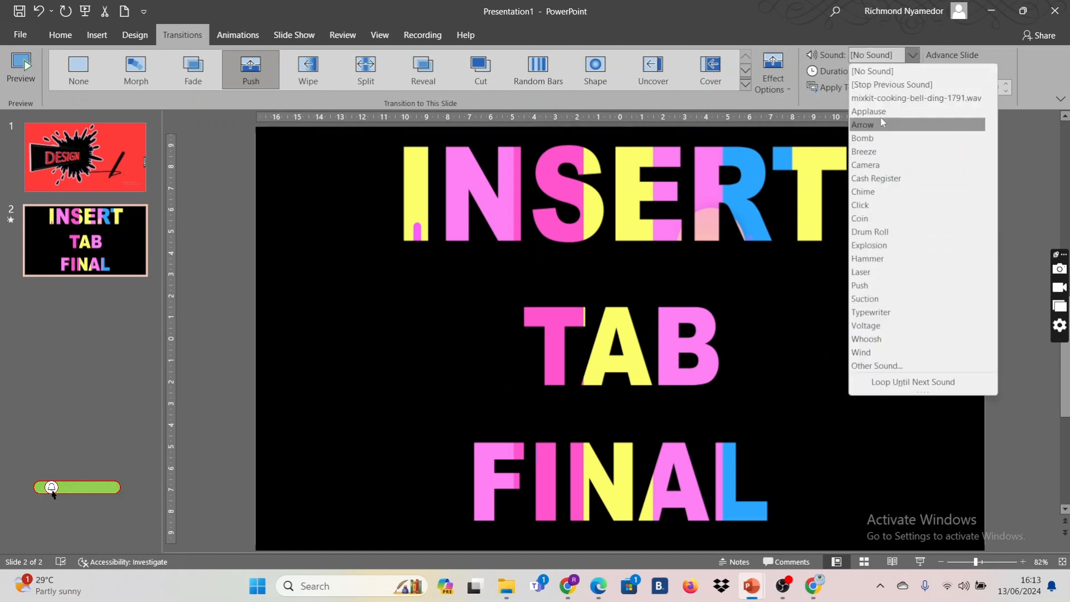
left_click(889, 139)
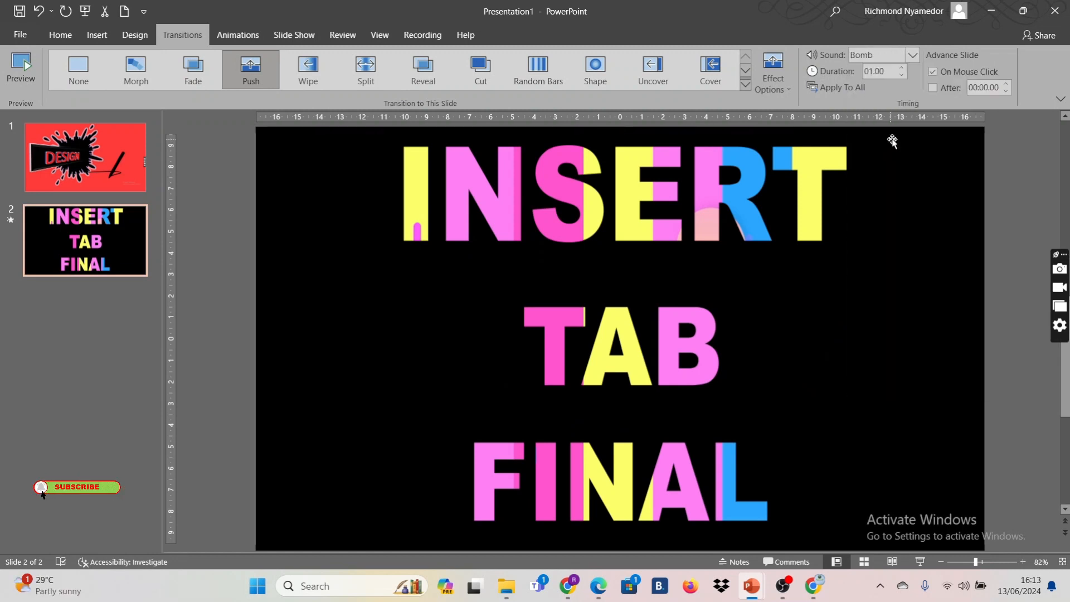
left_click(911, 55)
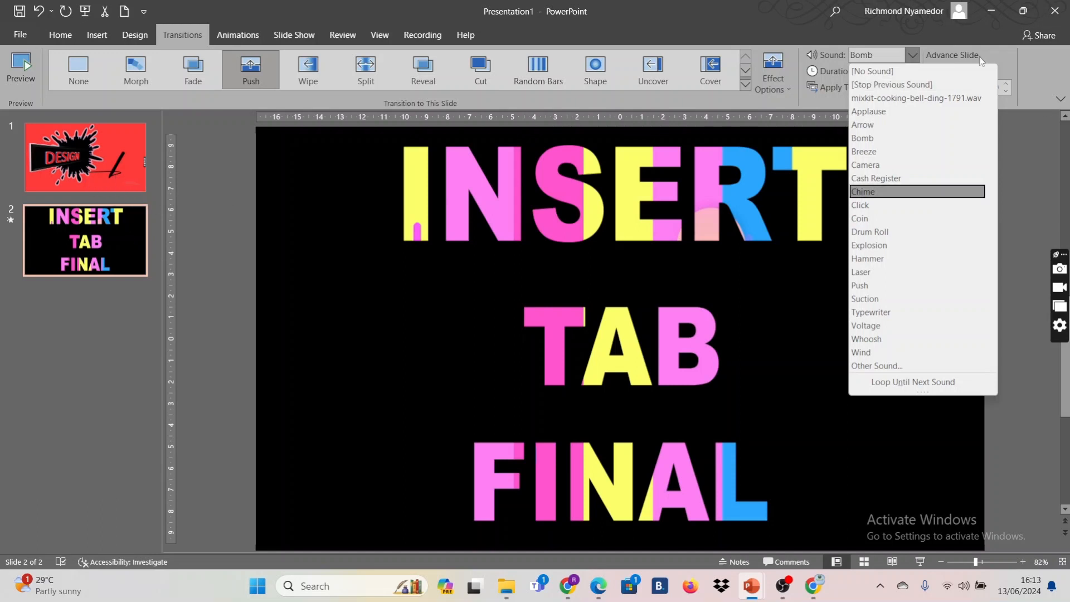
left_click(878, 86)
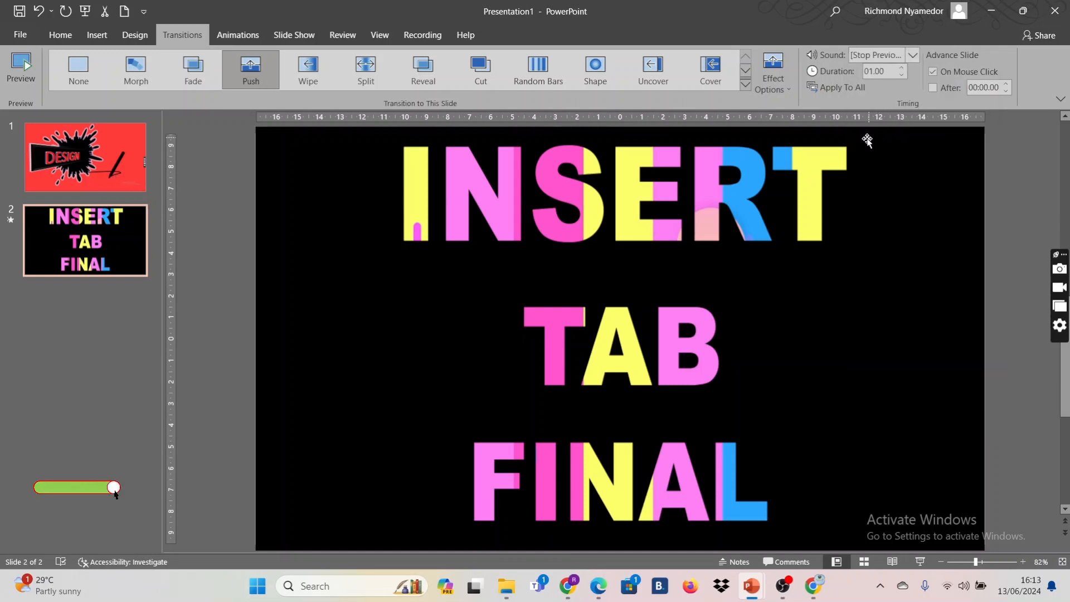
Play the slide show from slide 1 to check how [Stop Previous Sound] on slide 2 affects slide 1's Applause, and exit it.
left_click(22, 132)
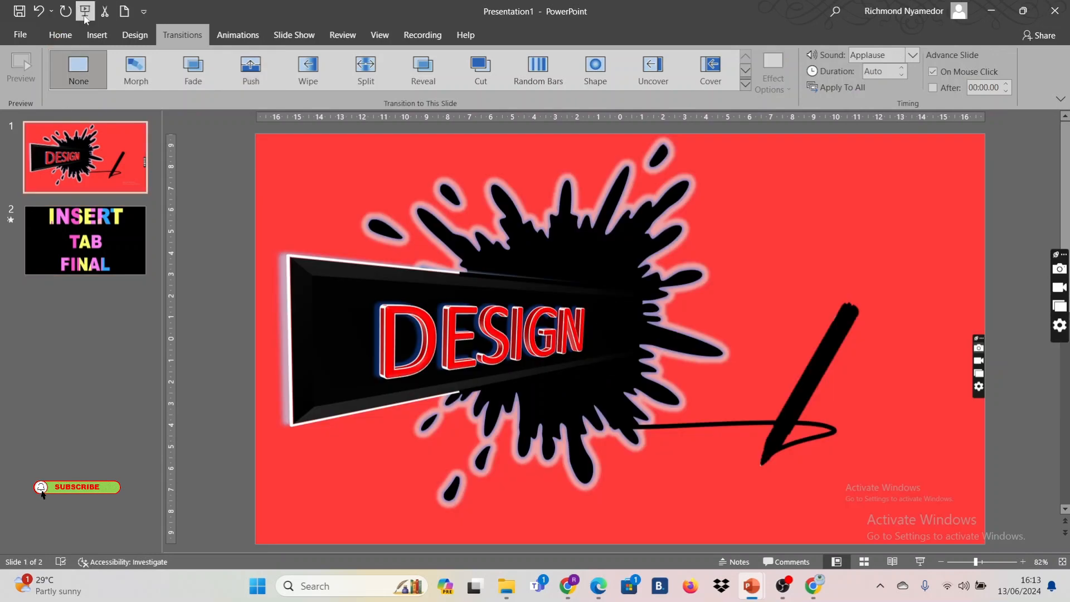
left_click(85, 12)
left_click(867, 489)
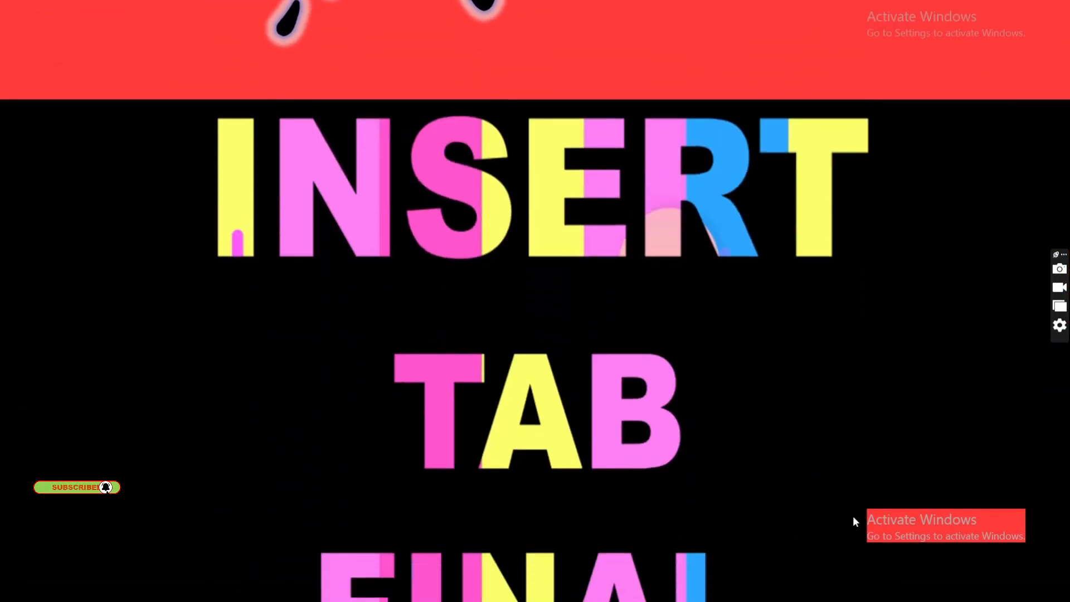
key("Escape")
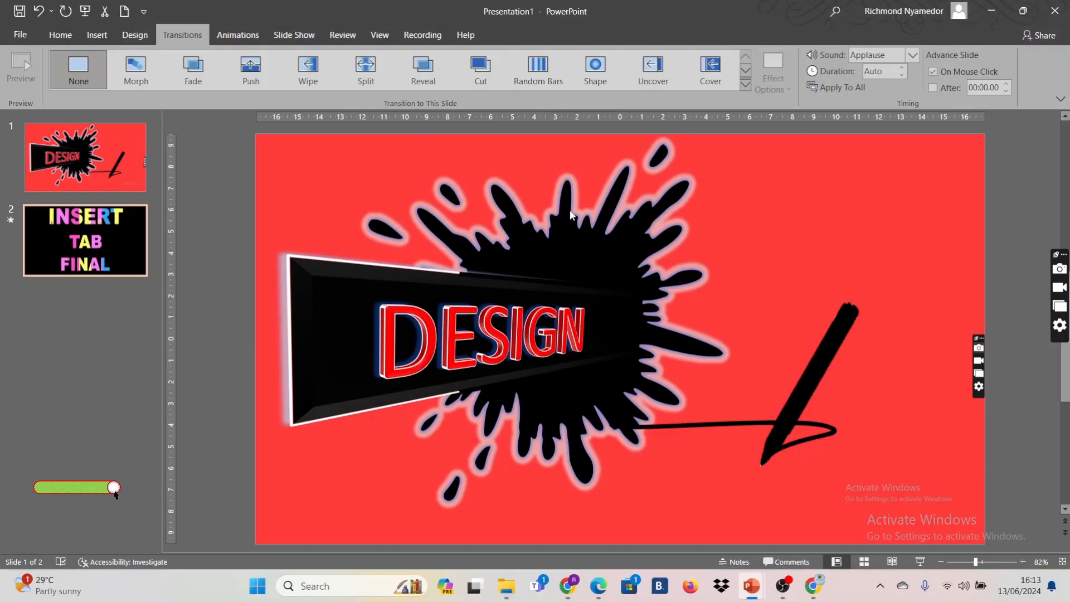
Set slide 2's transition sound to [No Sound].
left_click(905, 56)
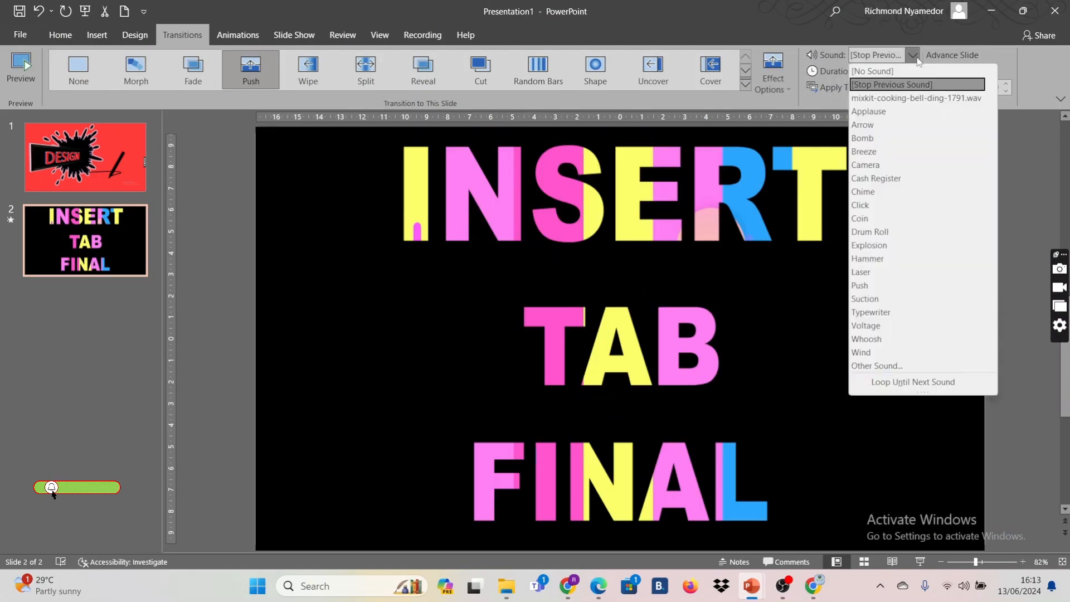
left_click(891, 71)
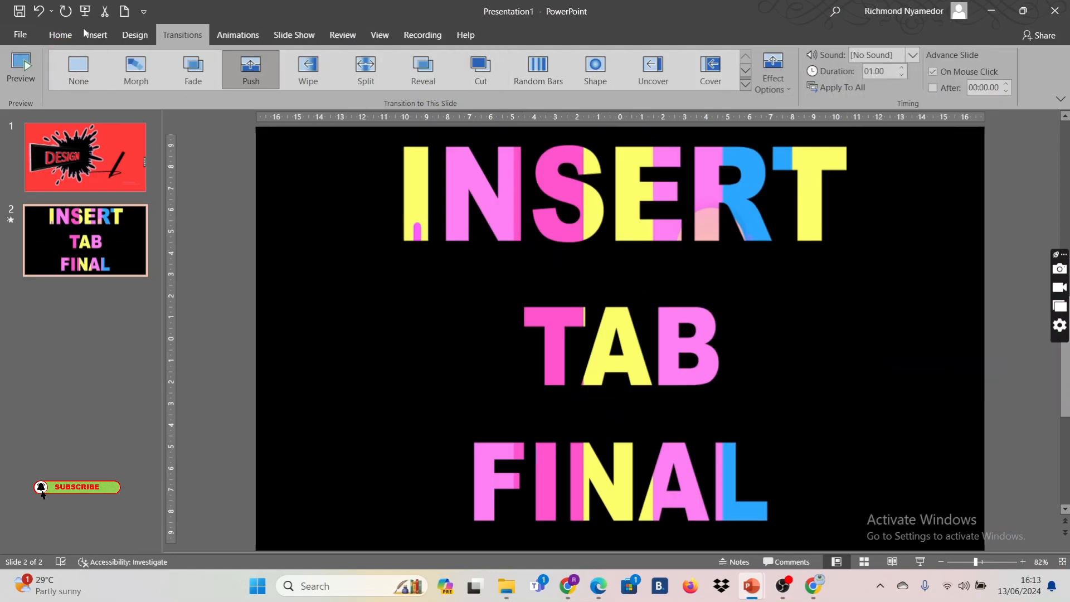
Play the slide show from slide 1 through slide 2 to check the effect of [No Sound], and exit it.
left_click(85, 11)
left_click(800, 519)
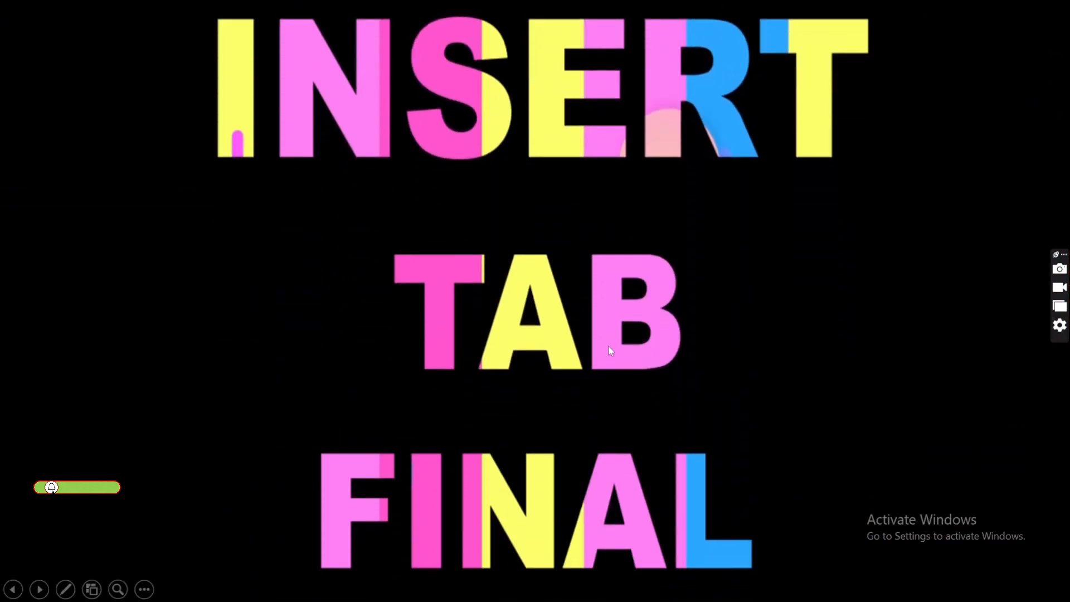
key("Escape")
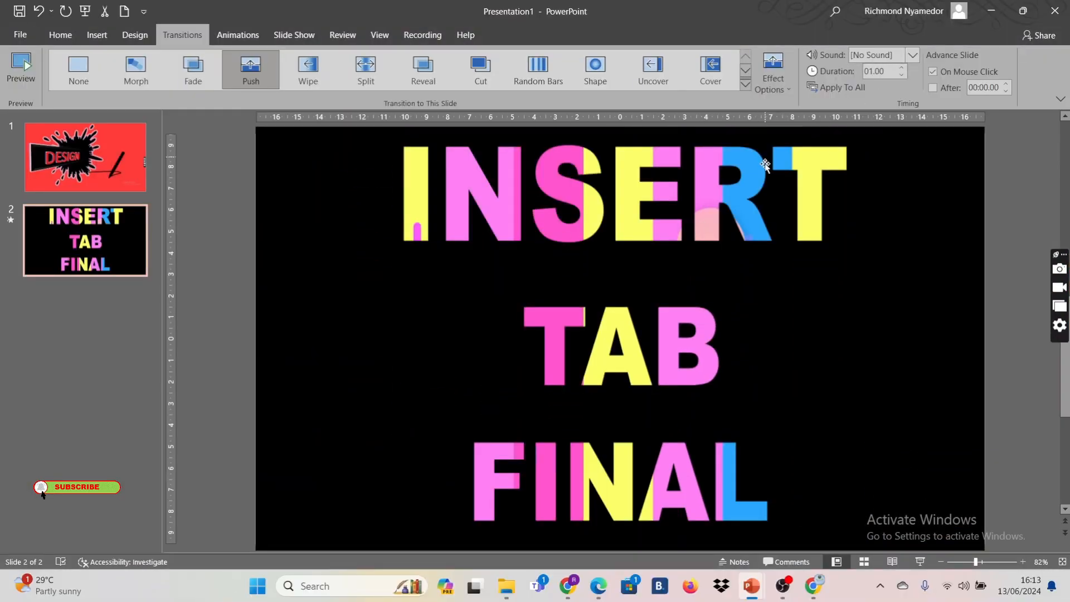
Set slide 2's transition sound to [Stop Previous Sound] and check it in a slide show through to the end.
left_click(912, 54)
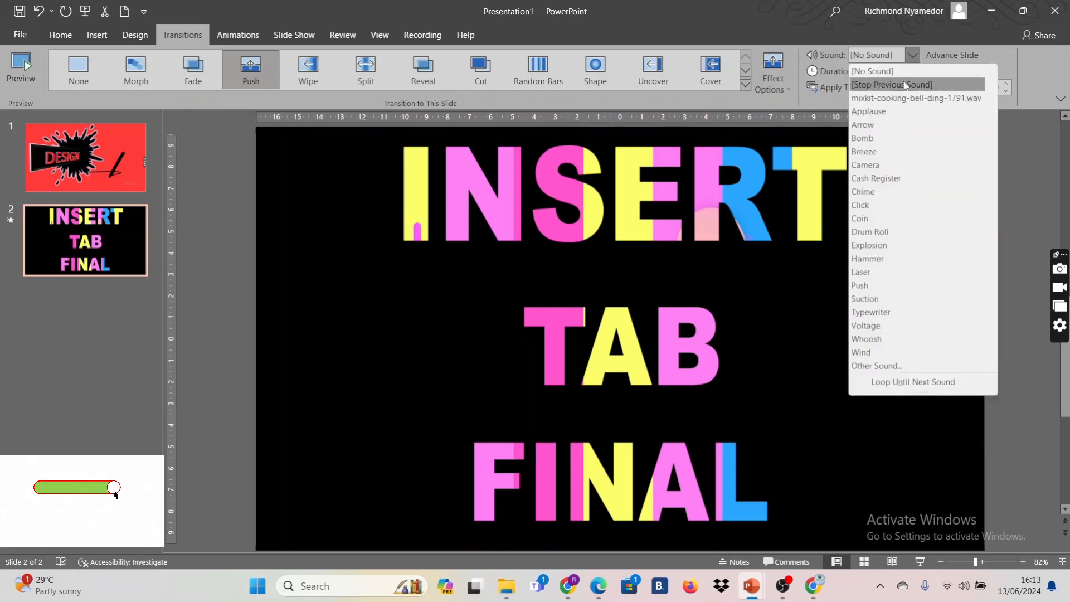
left_click(905, 80)
key("F5")
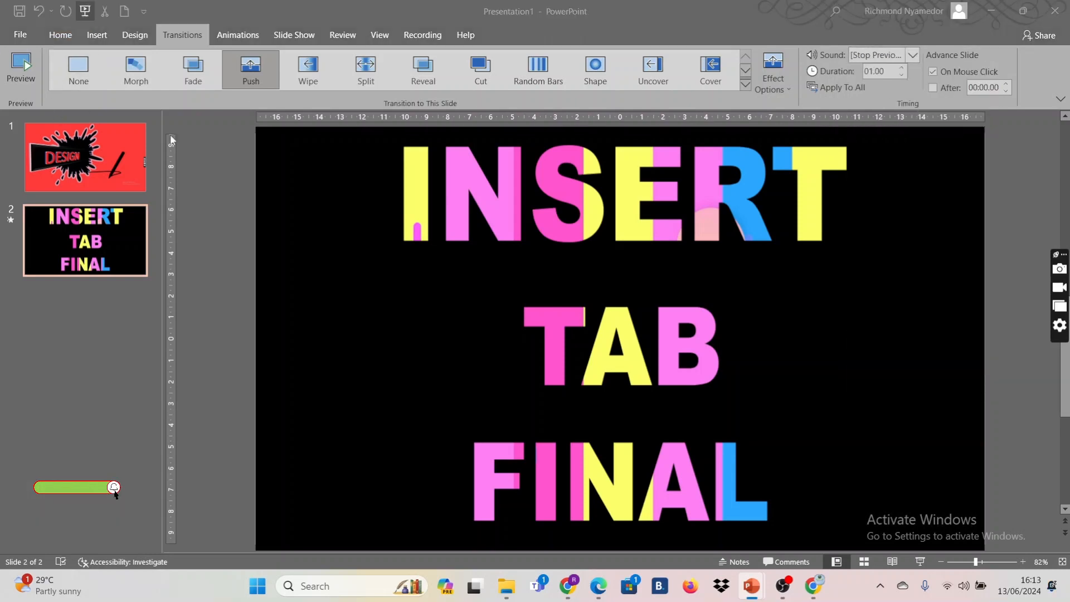
left_click(886, 422)
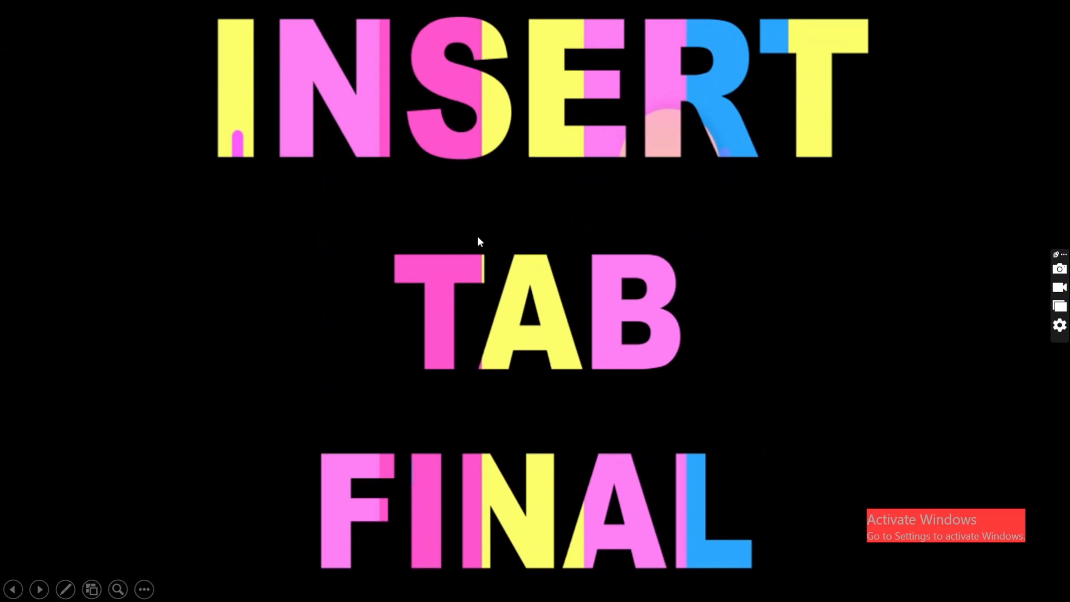
left_click(763, 287)
left_click(763, 286)
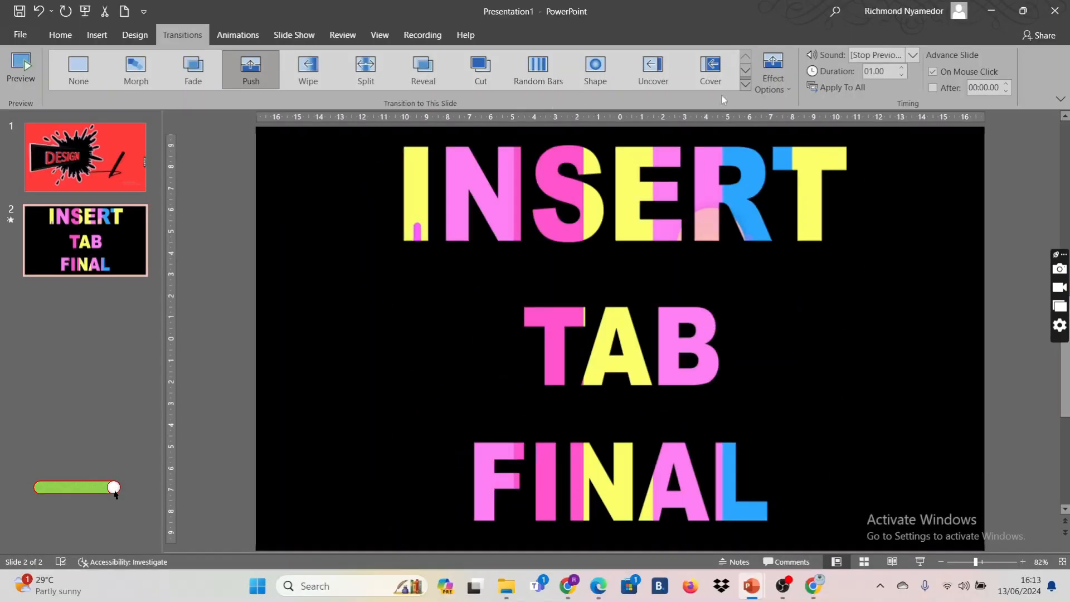
Turn on Loop Until Next Sound for slide 1's Applause transition sound.
left_click(912, 55)
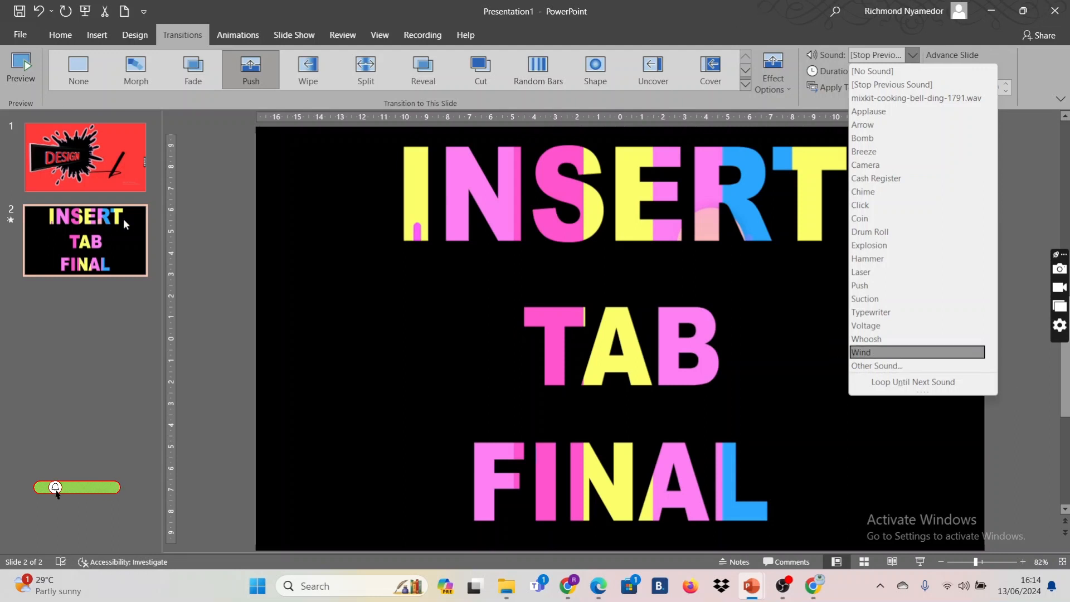
left_click(176, 136)
left_click(72, 142)
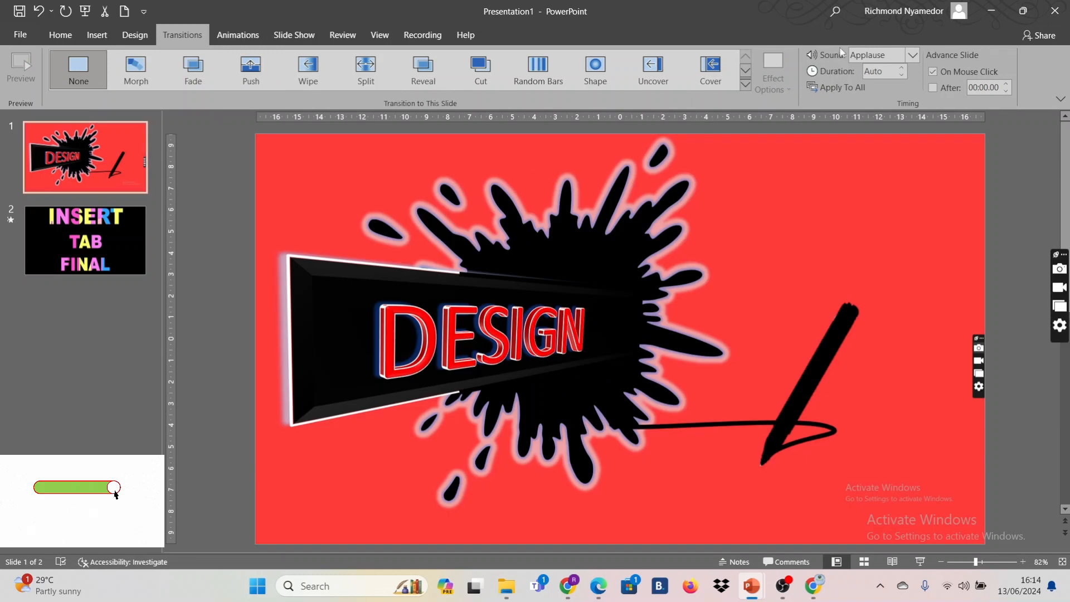
left_click(912, 54)
left_click(892, 380)
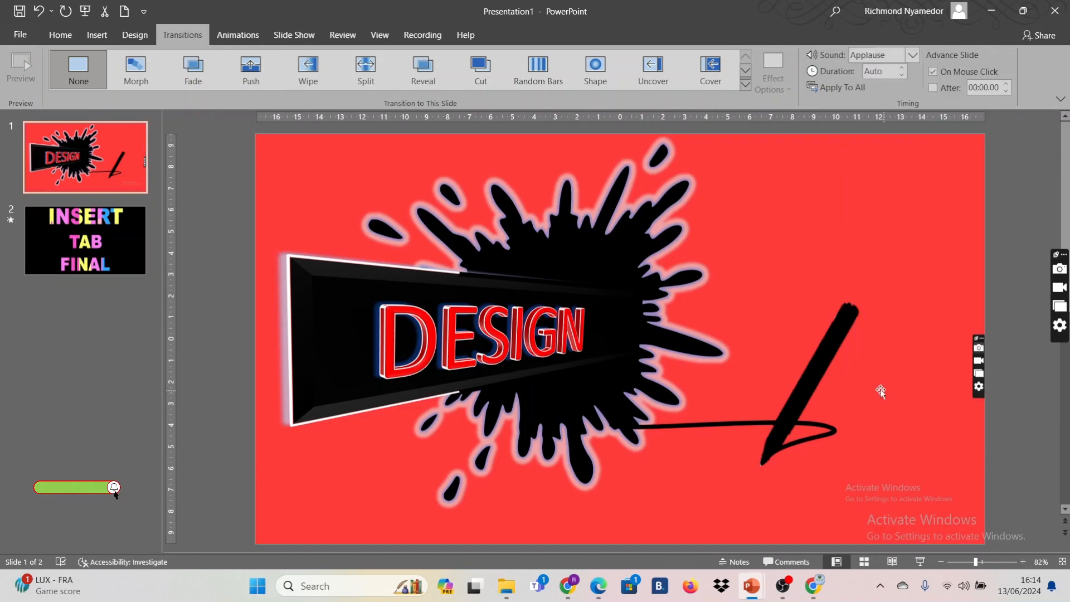
Set slide 2's transition sound to Drum Roll.
left_click(107, 239)
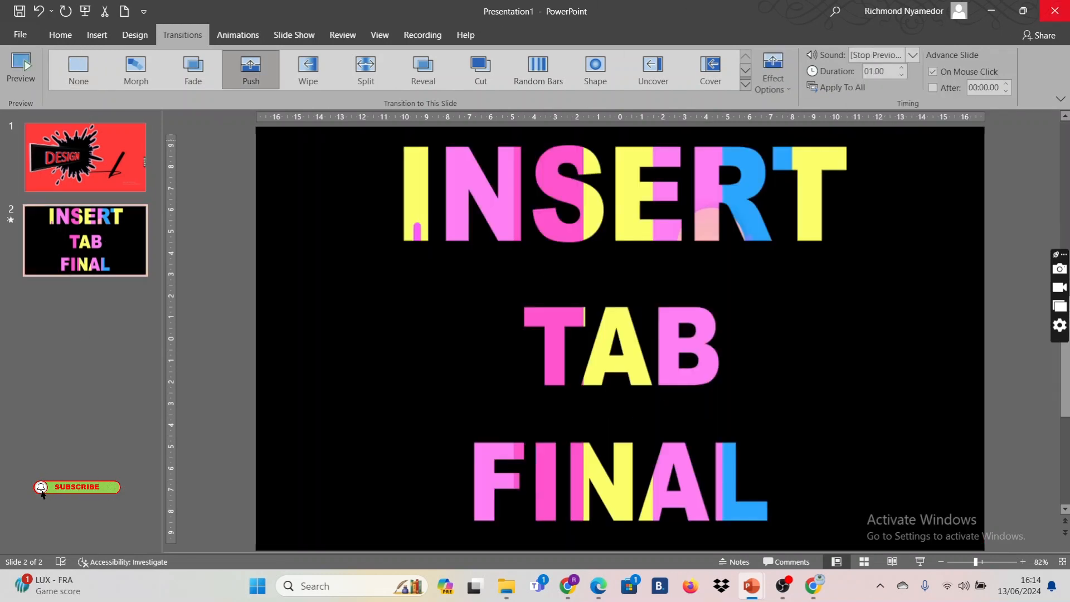
left_click(910, 55)
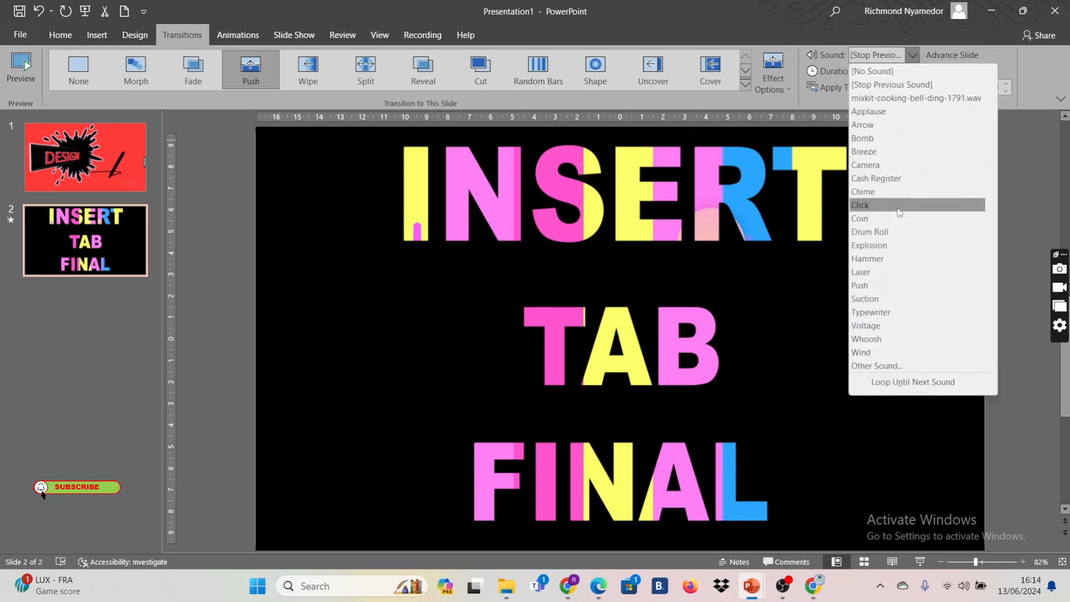
left_click(781, 334)
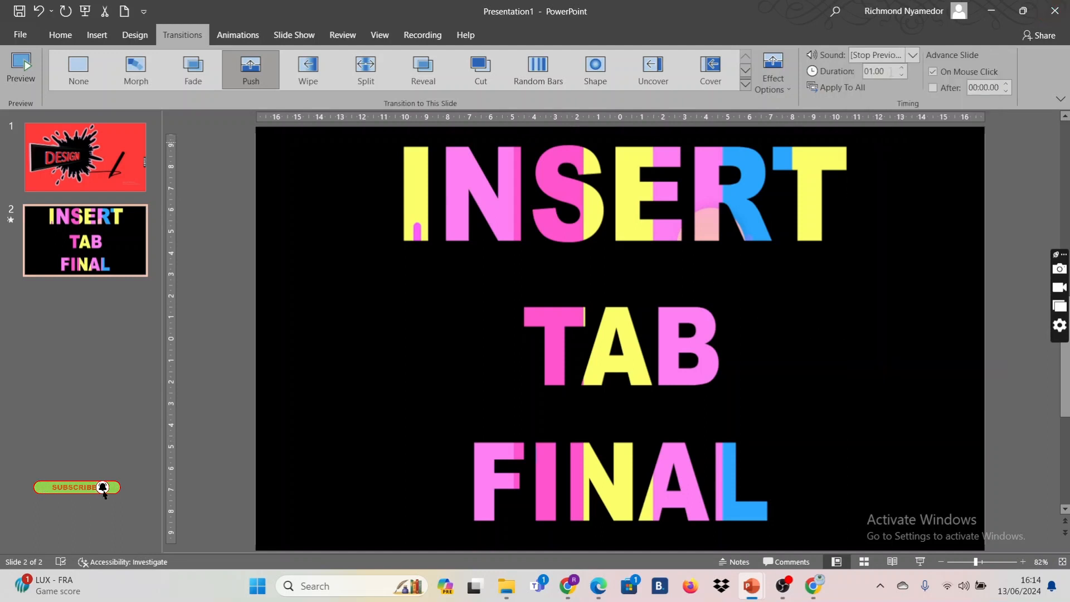
left_click(876, 54)
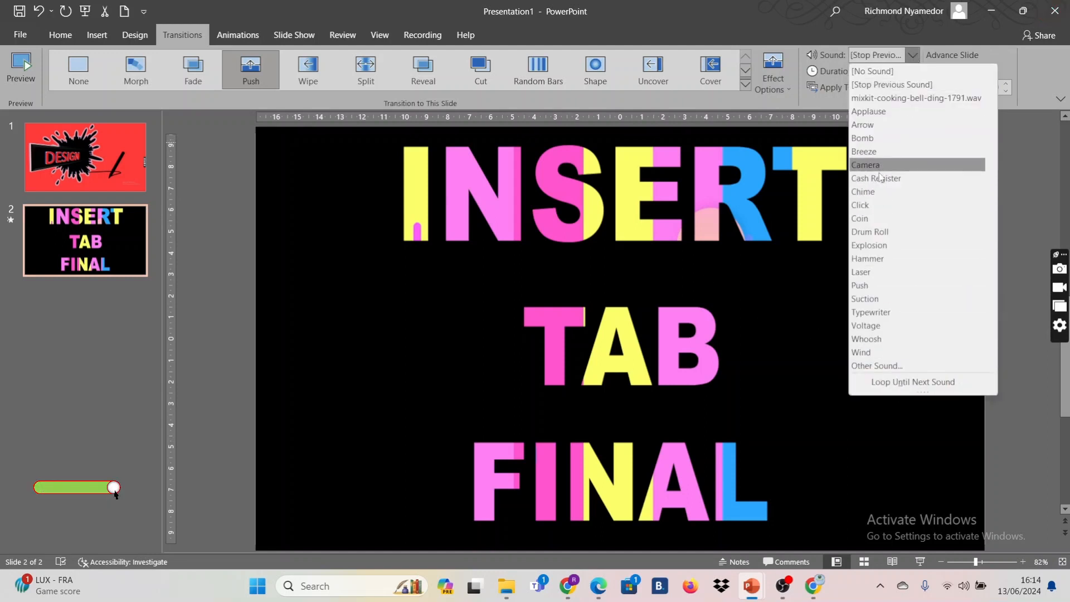
left_click(891, 232)
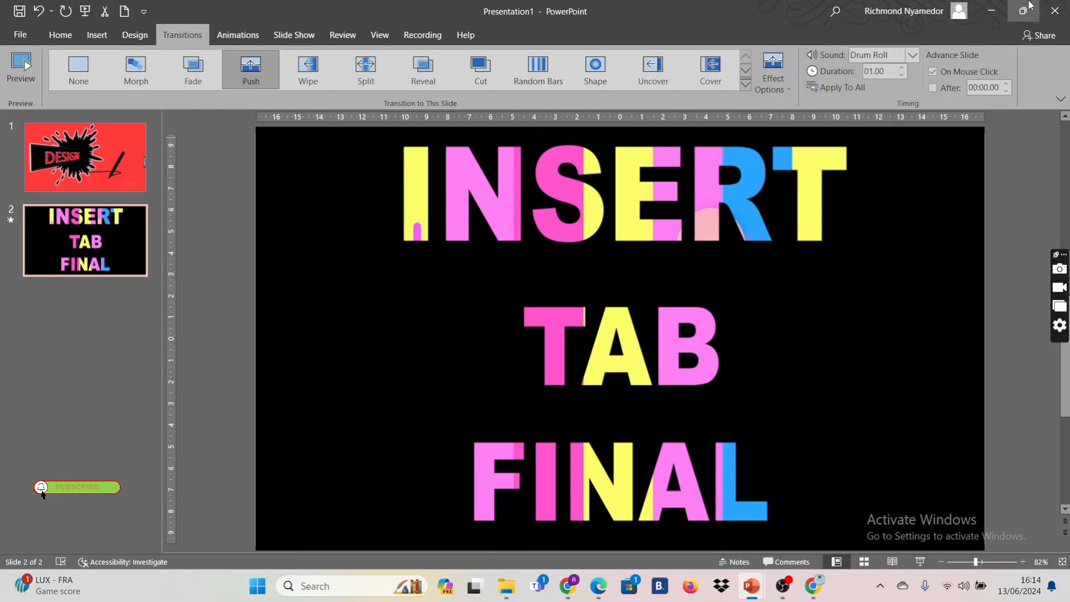
Play the slide show from slide 1 to check the looping Applause against slide 2's Drum Roll, and exit it.
left_click(39, 171)
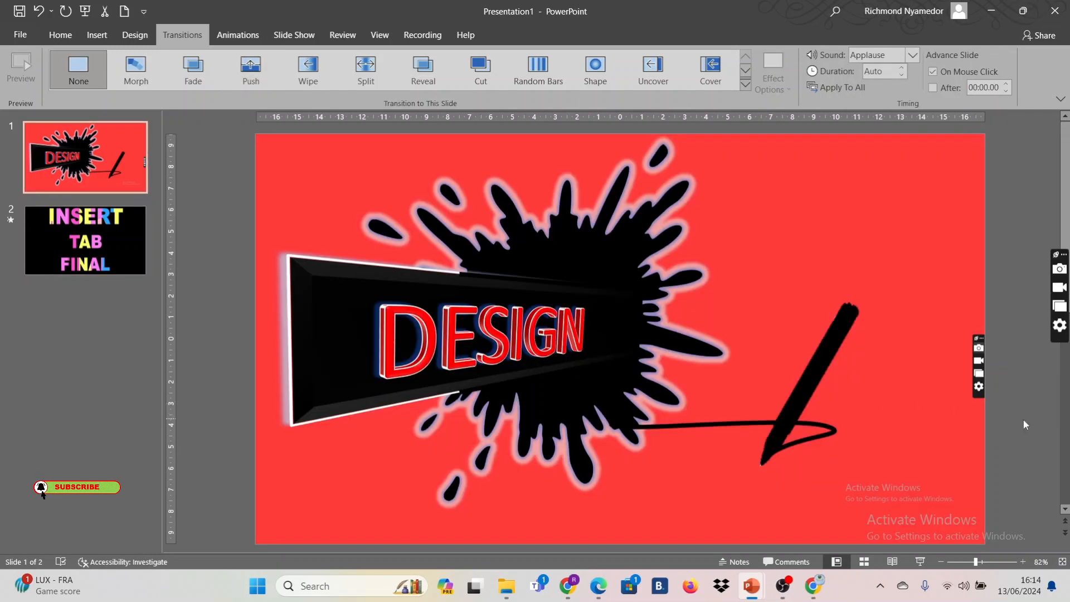
left_click(85, 10)
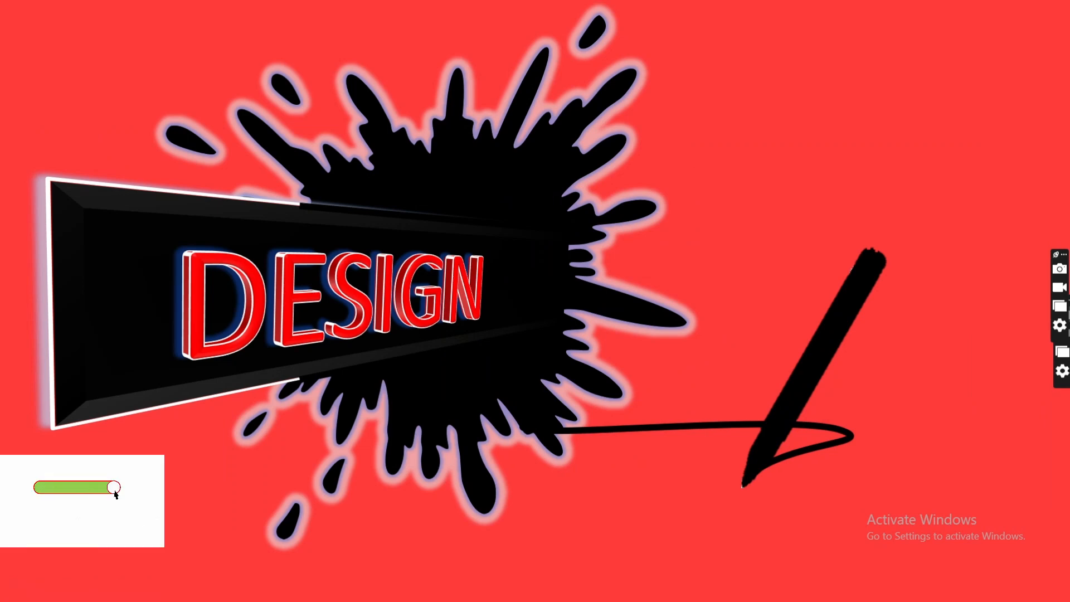
left_click(704, 375)
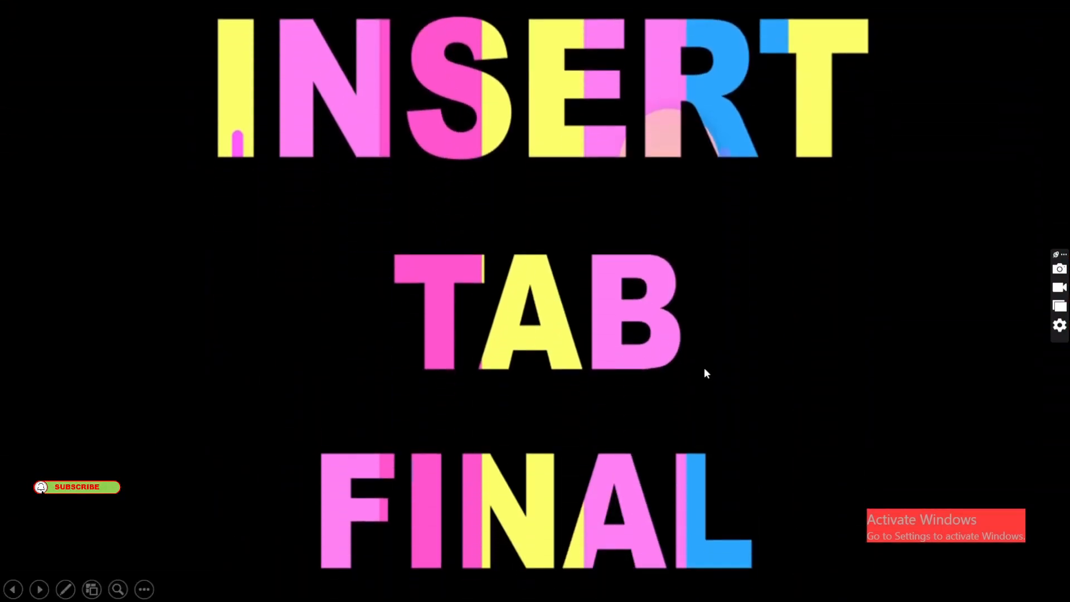
left_click(704, 373)
left_click(704, 371)
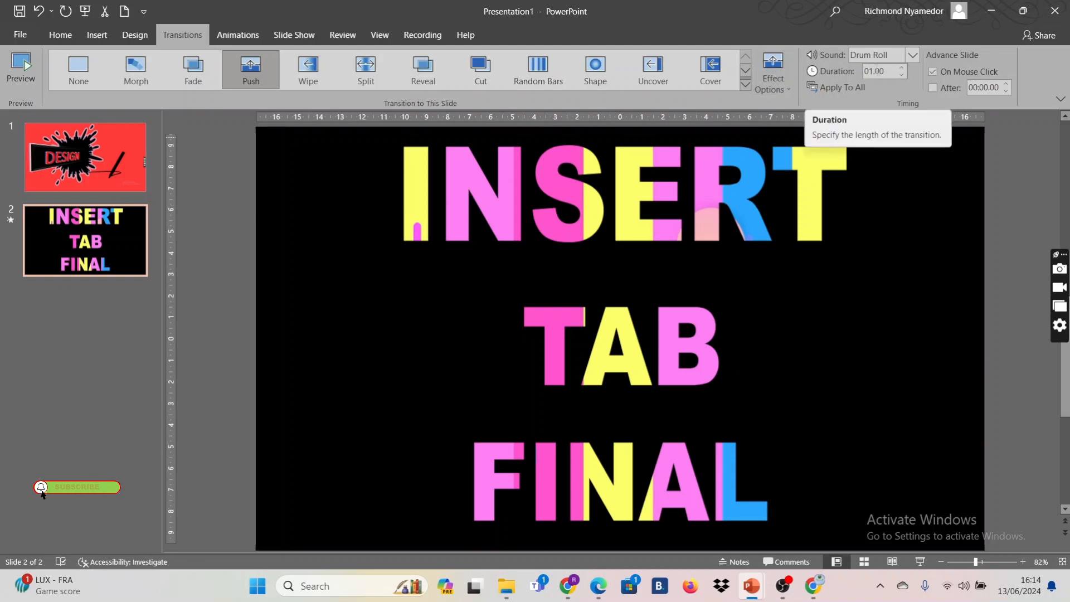
Set the duration of slide 2's Push transition to 10.00 seconds.
left_click(900, 67)
left_click(899, 67)
left_click(900, 67)
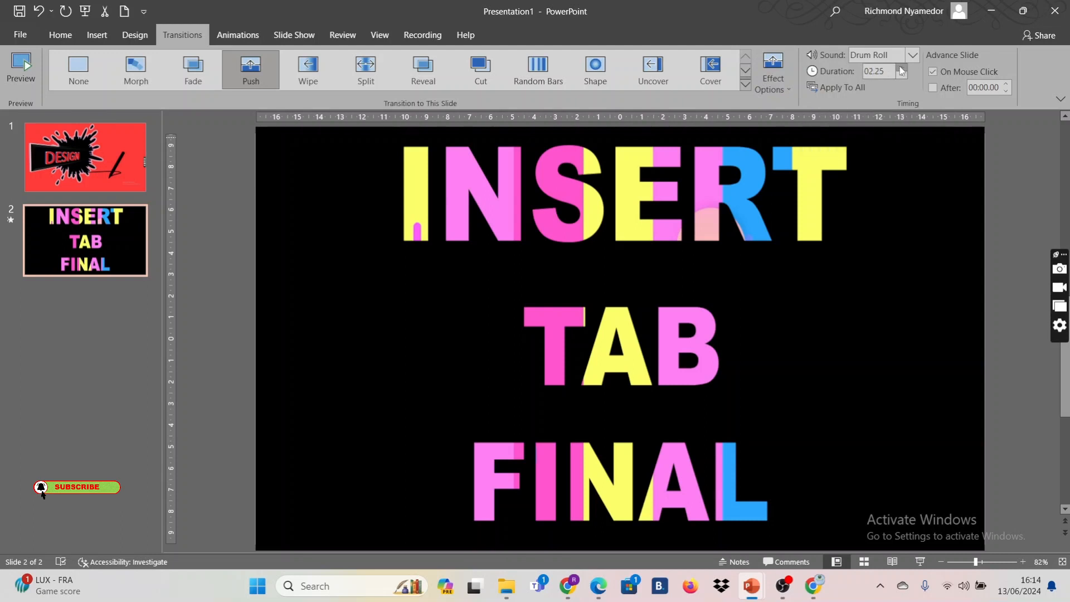
left_click(880, 70)
type("10")
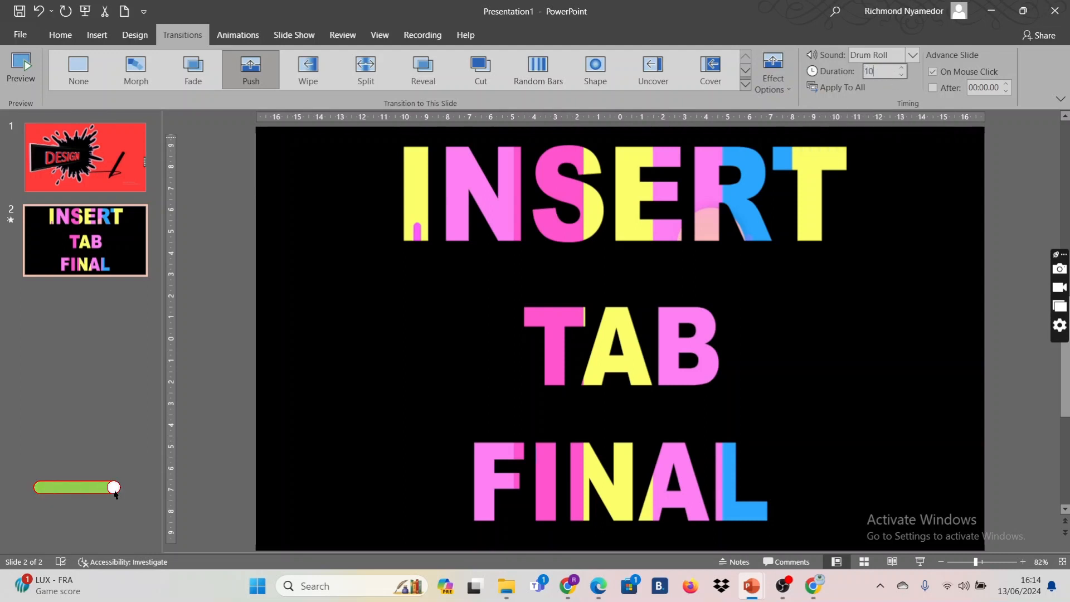
key("Return")
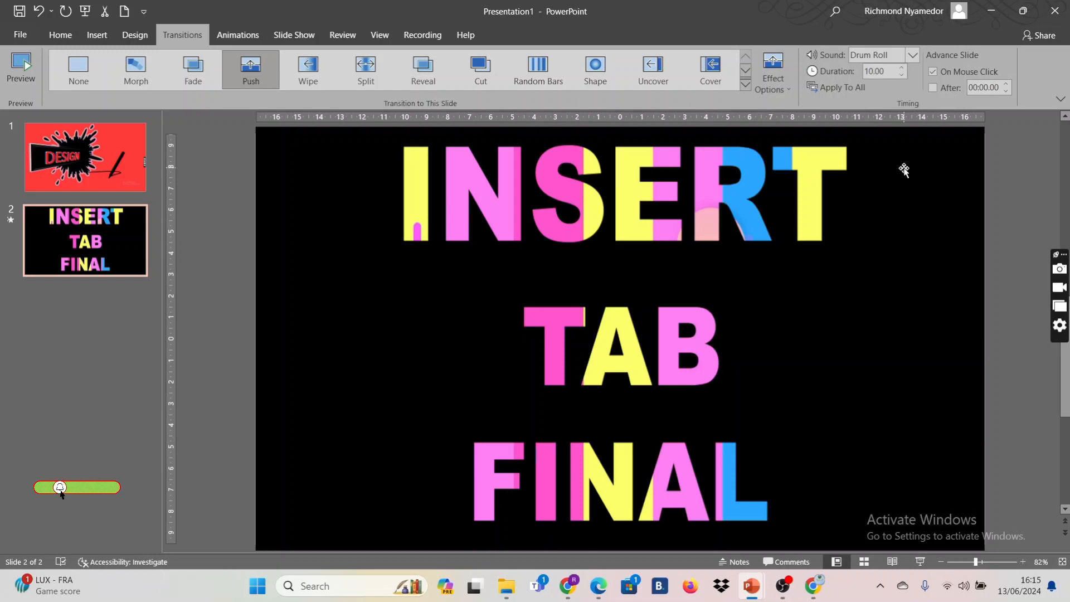
Play the slide show from slide 1 to check the 10-second Push transition, and exit it.
left_click(93, 156)
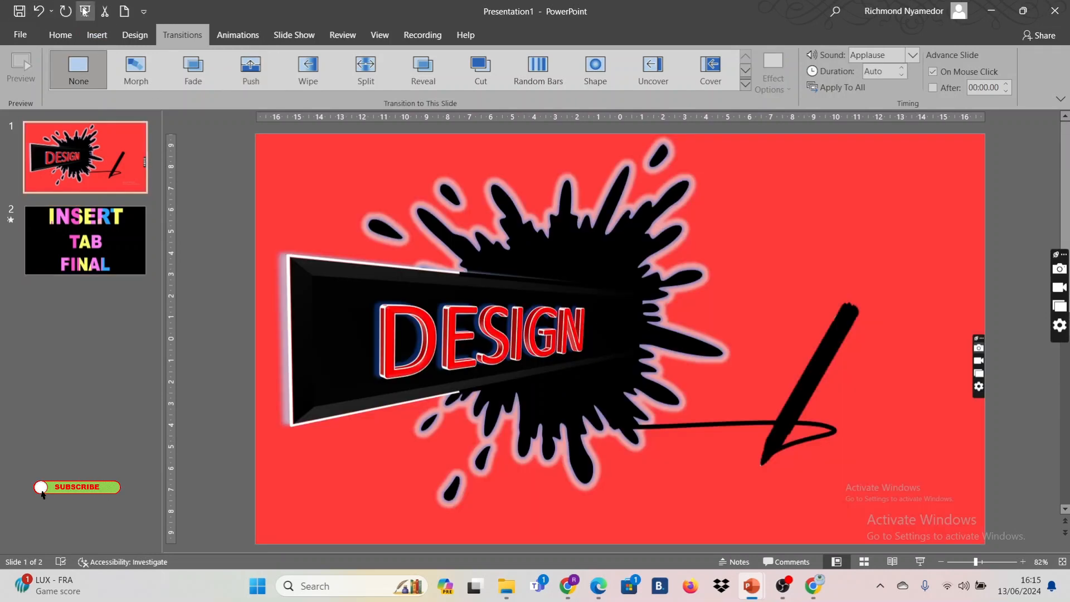
left_click(86, 11)
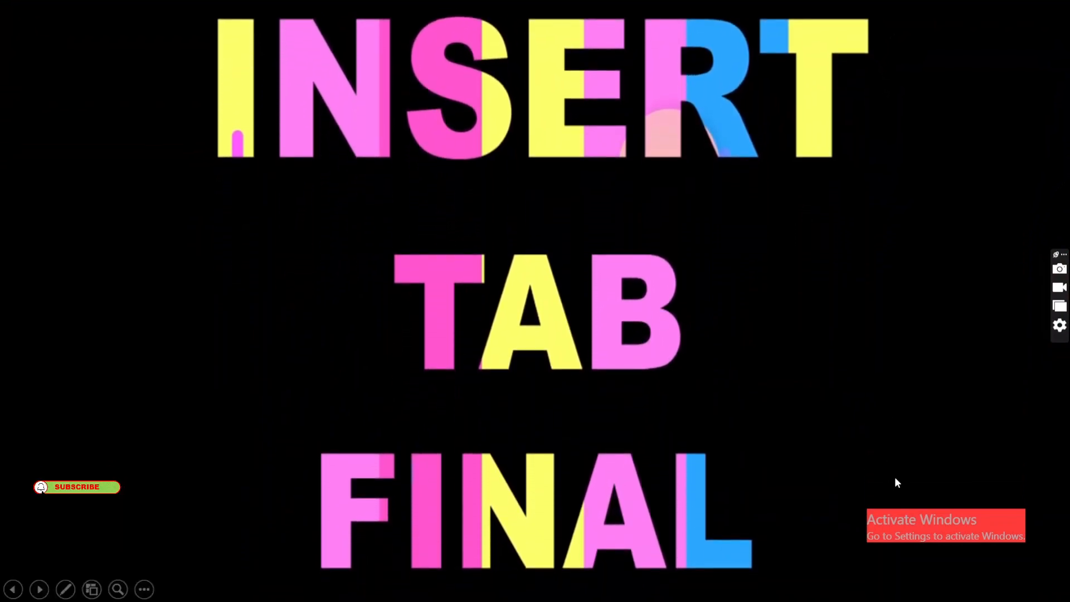
left_click(885, 471)
left_click(826, 360)
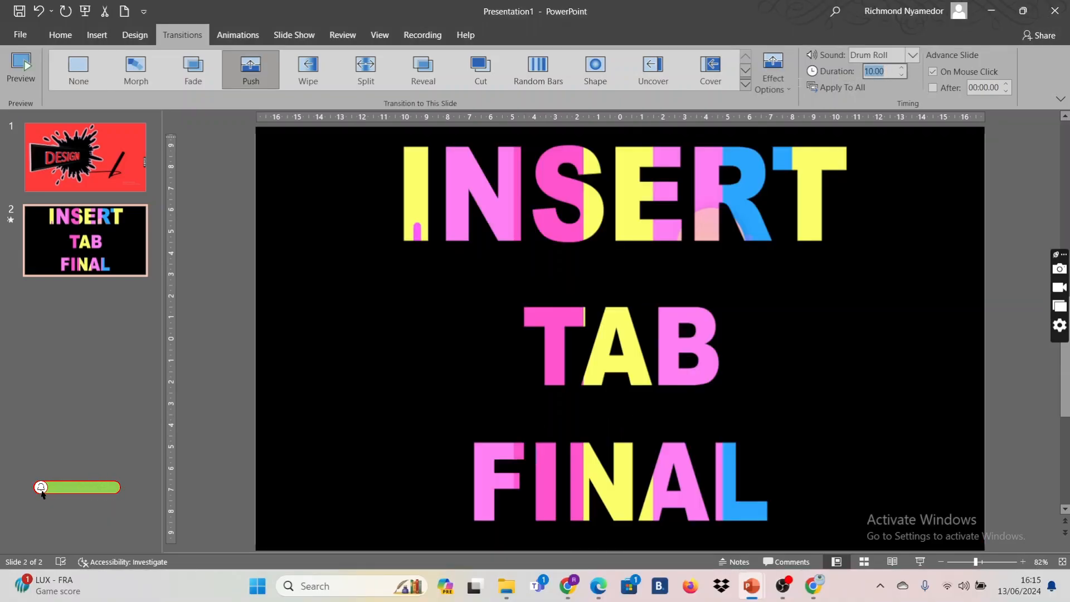
Set slide 2's transition duration to the minimum of 00.01 seconds.
left_click(832, 243)
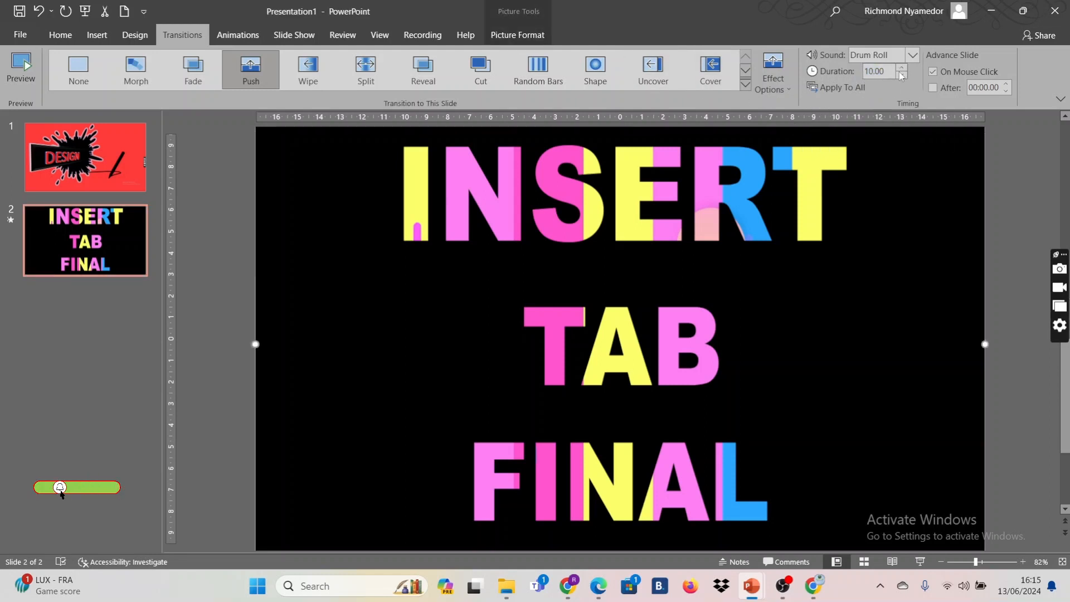
double_click(878, 71)
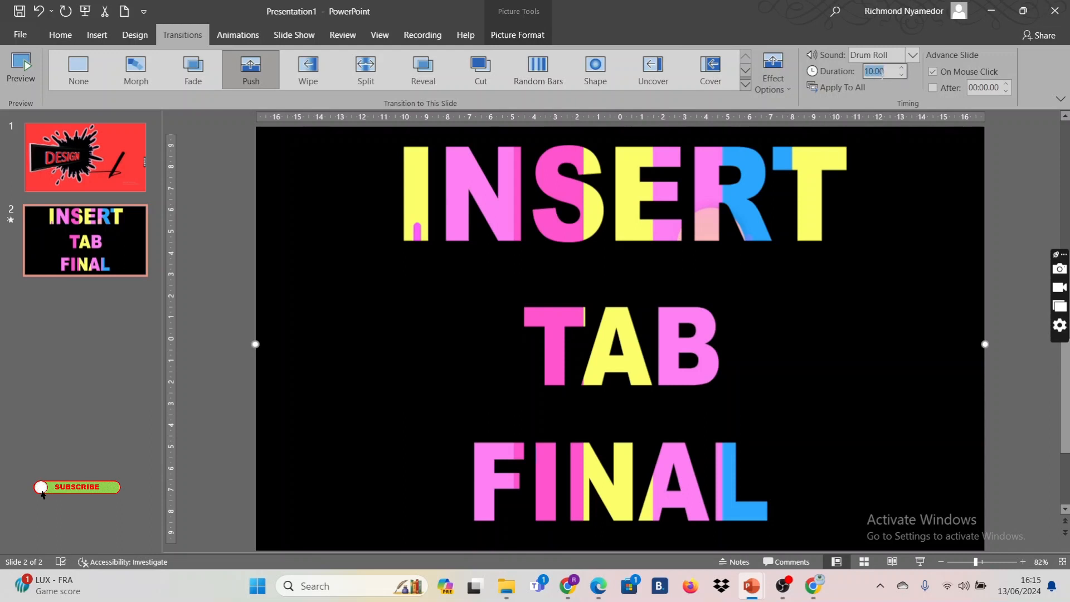
type("0")
key("Return")
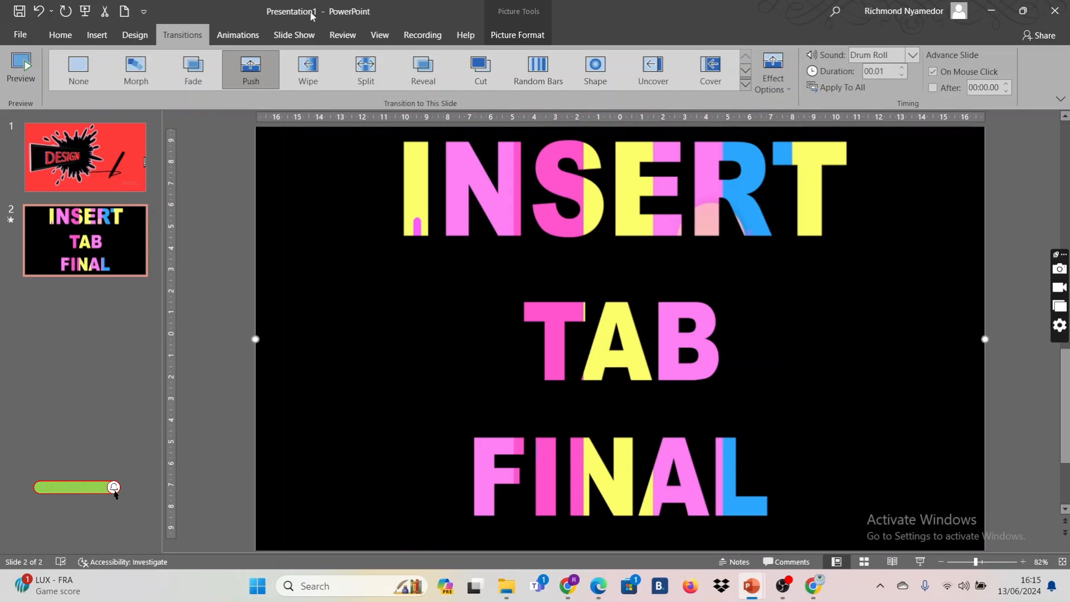
Play the slide show from slide 1 twice to check the speed of slide 2's 00.01-second transition, exiting each time.
left_click(85, 12)
left_click(877, 400)
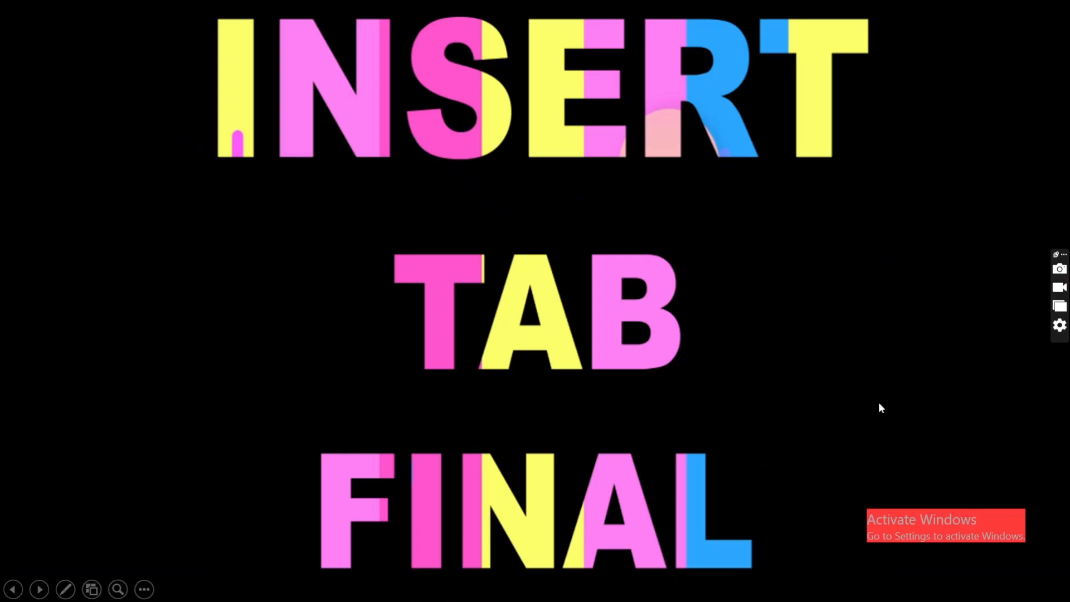
left_click(879, 402)
left_click(880, 405)
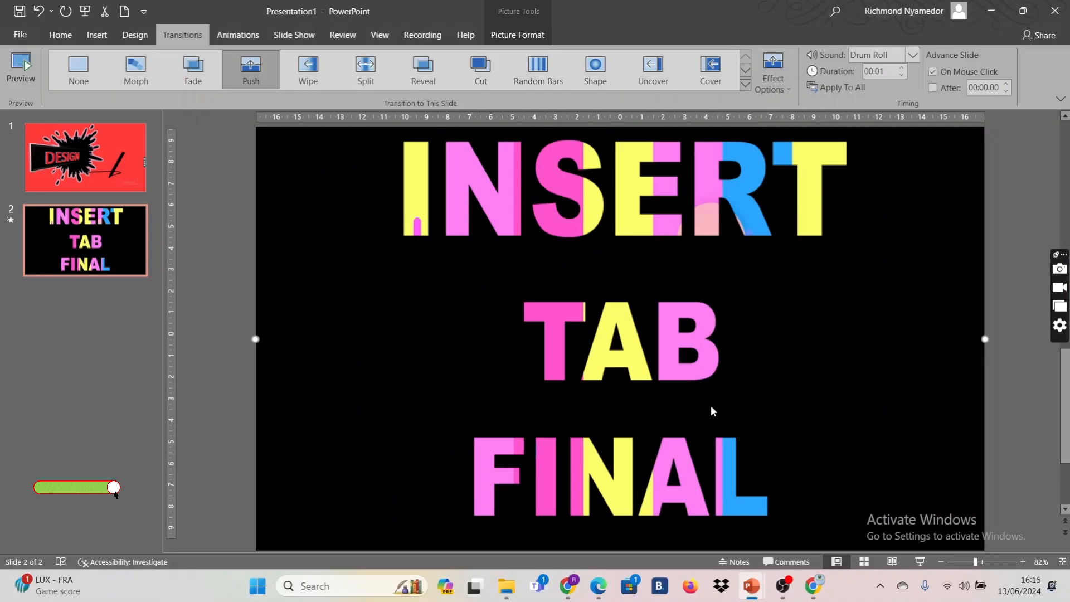
left_click(85, 13)
left_click(768, 478)
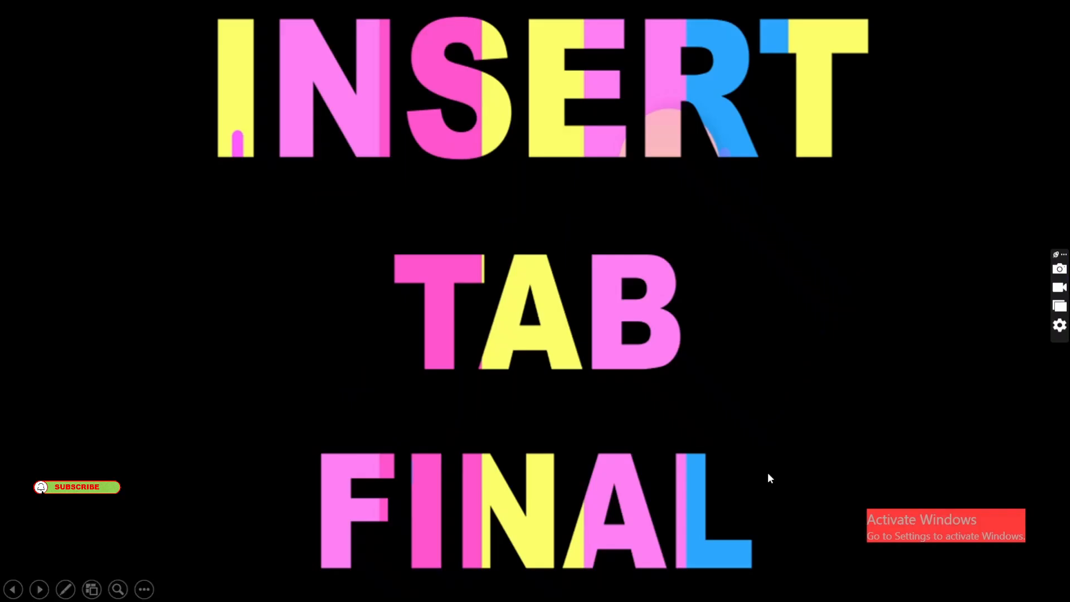
left_click(768, 474)
left_click(771, 489)
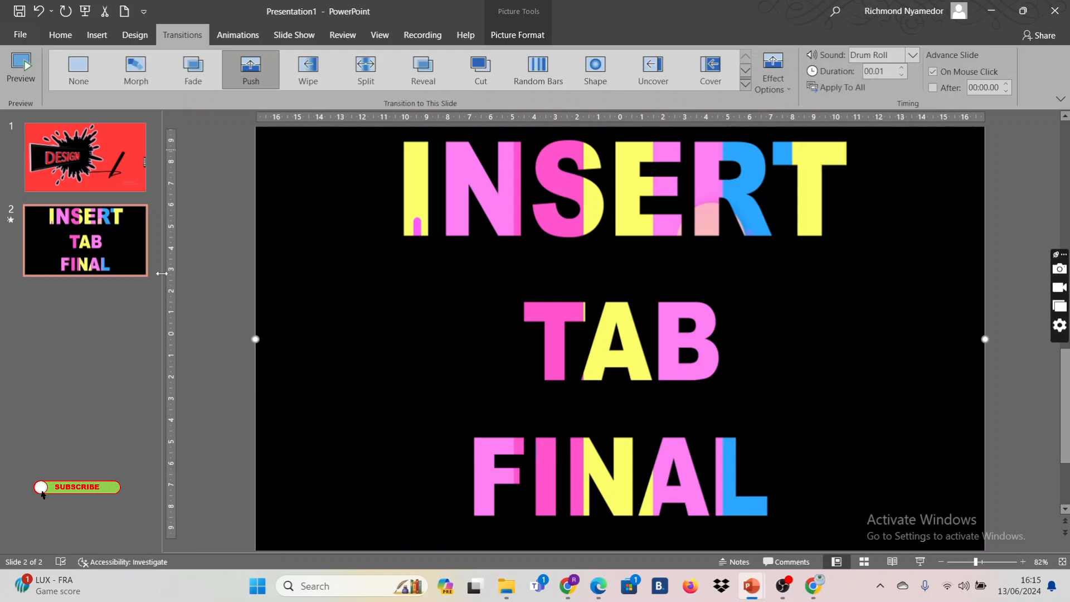
Set slide 1's transition duration to 01.00 and apply its transition settings to all slides.
left_click(128, 171)
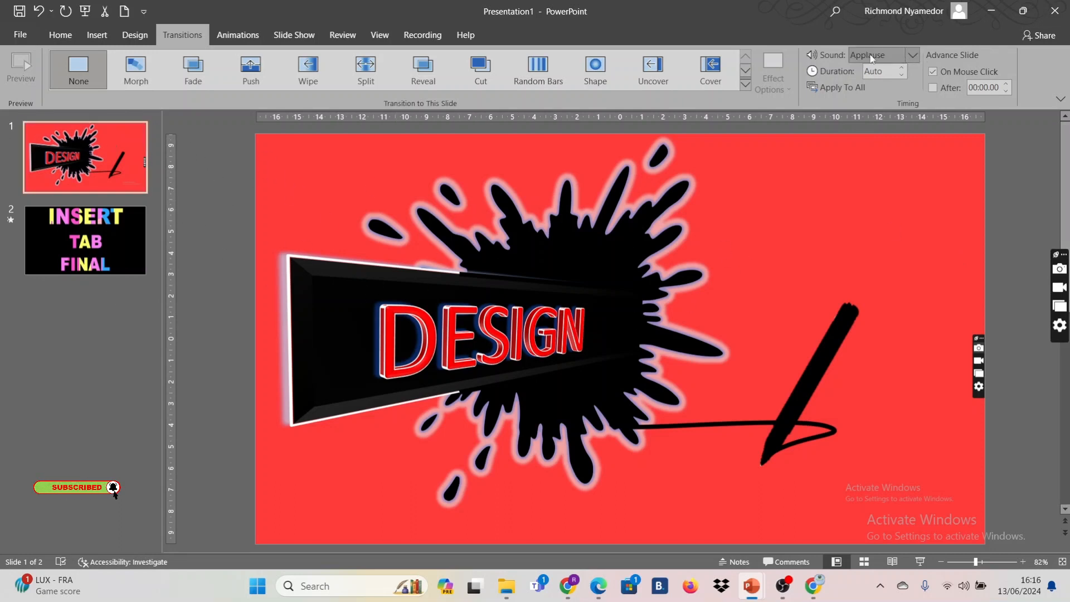
left_click(902, 69)
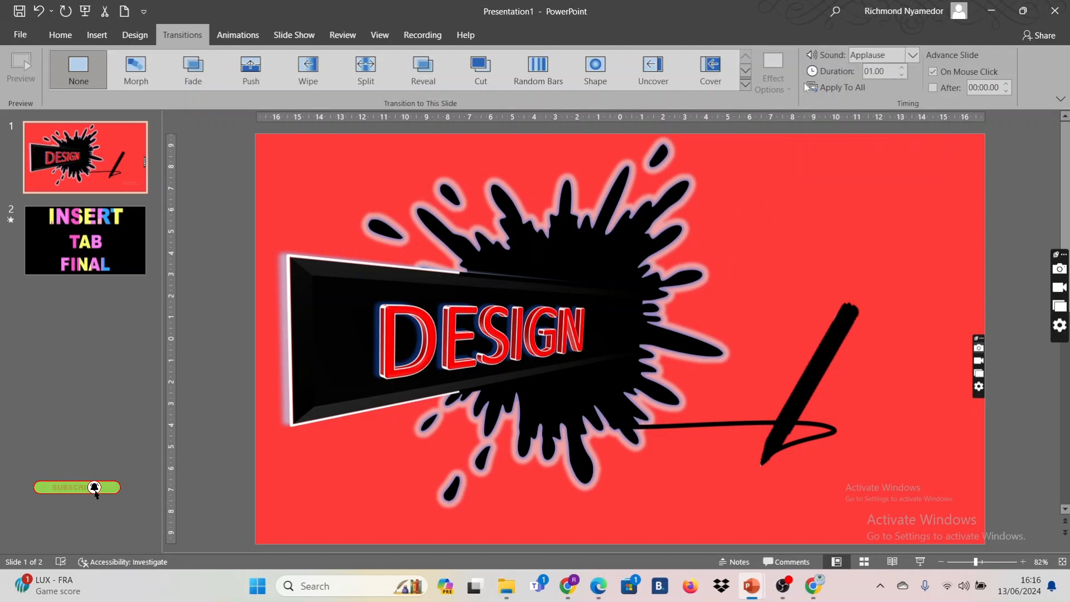
left_click(831, 89)
Set slide 2's transition sound to Laser.
left_click(40, 228)
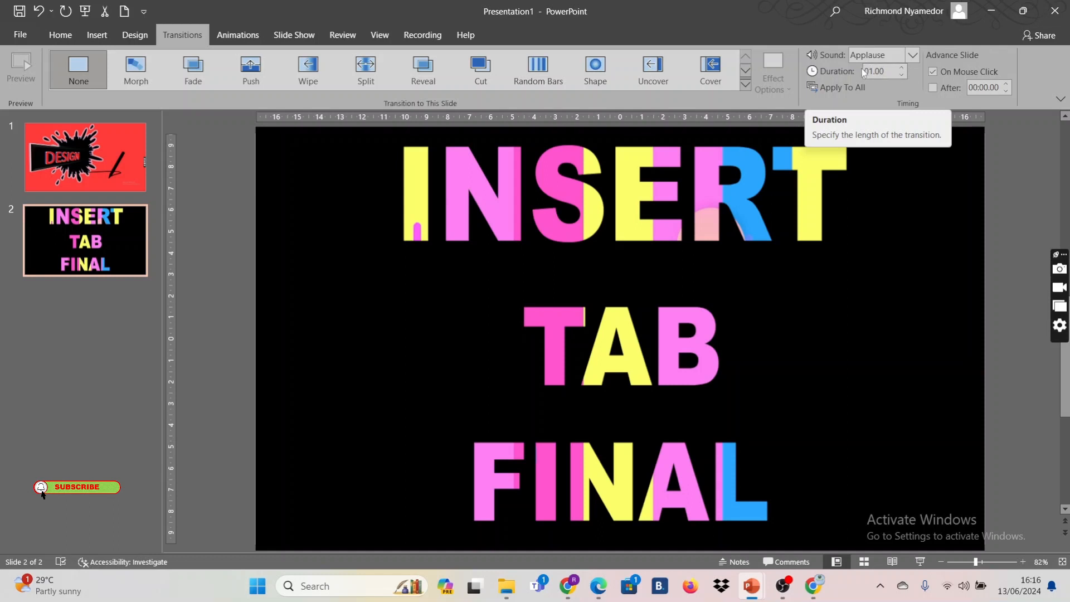
left_click(915, 58)
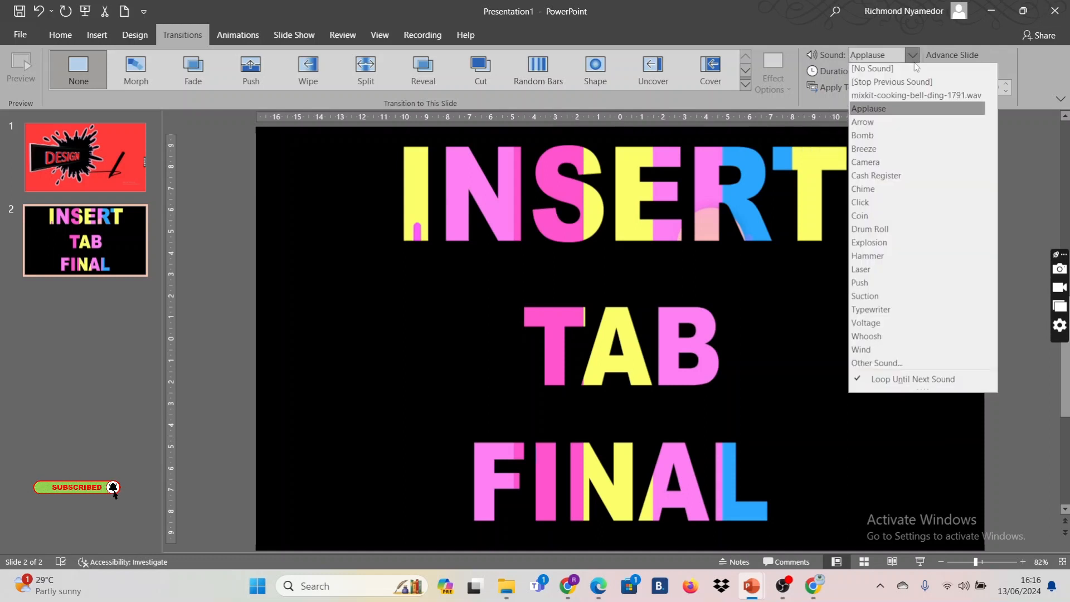
left_click(867, 273)
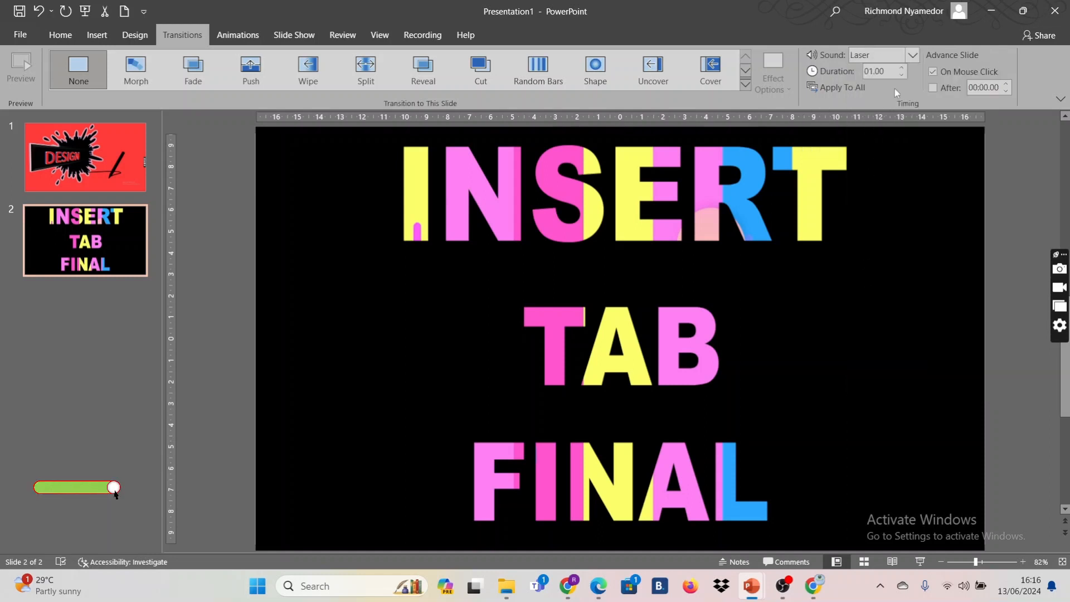
Set slide 2's transition duration to 04.00 and apply its transition settings to all slides.
left_click(903, 77)
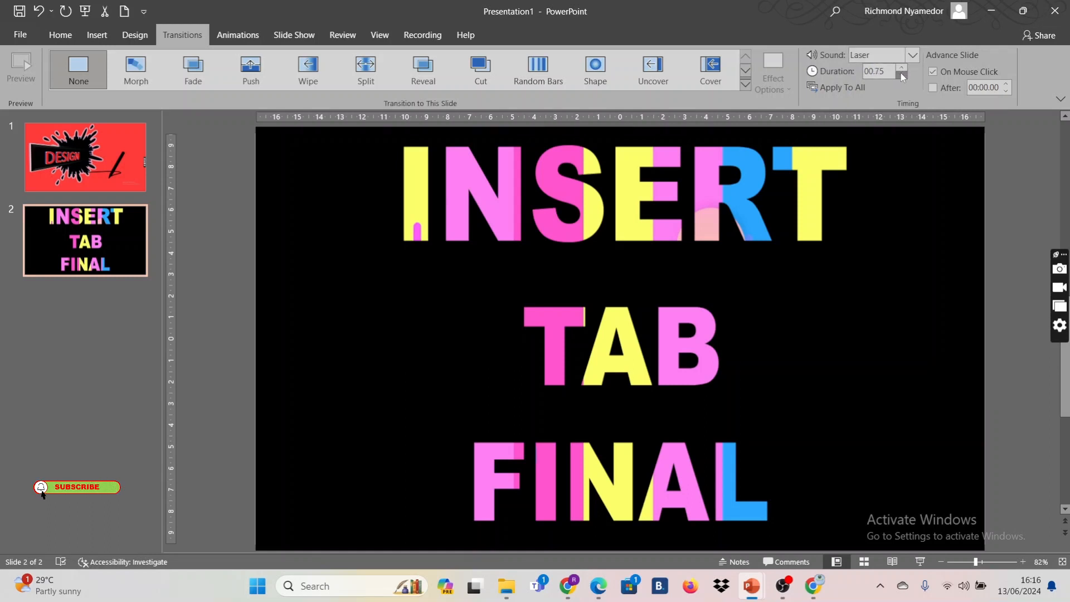
left_click(899, 67)
left_click(900, 68)
left_click(900, 68)
left_click(900, 68)
left_click(902, 76)
Play the slide show from slide 1 to check the Laser transition sound, and exit it.
left_click(45, 156)
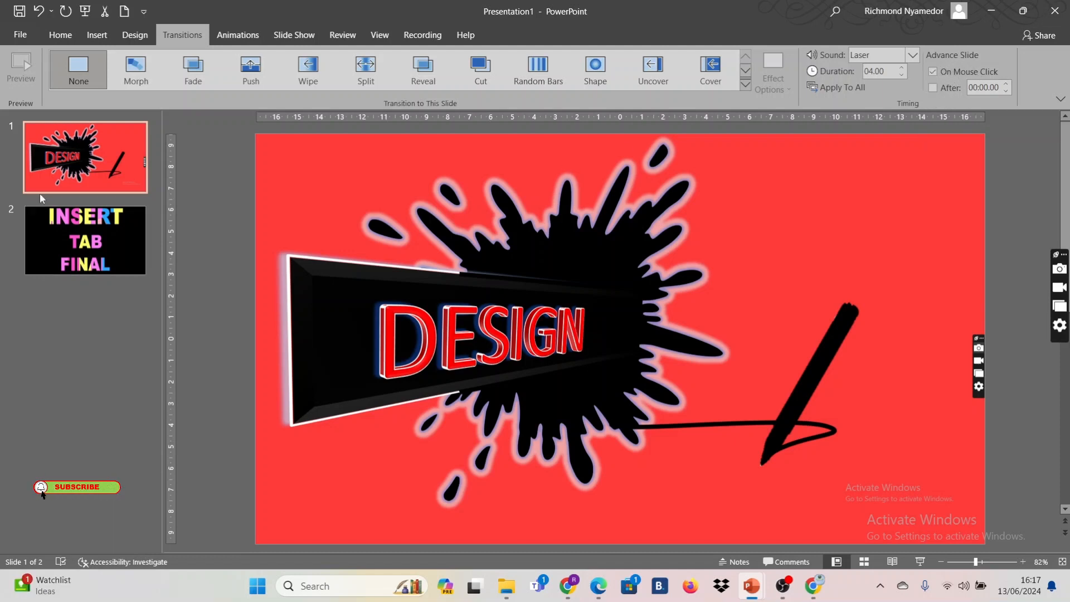
left_click(85, 11)
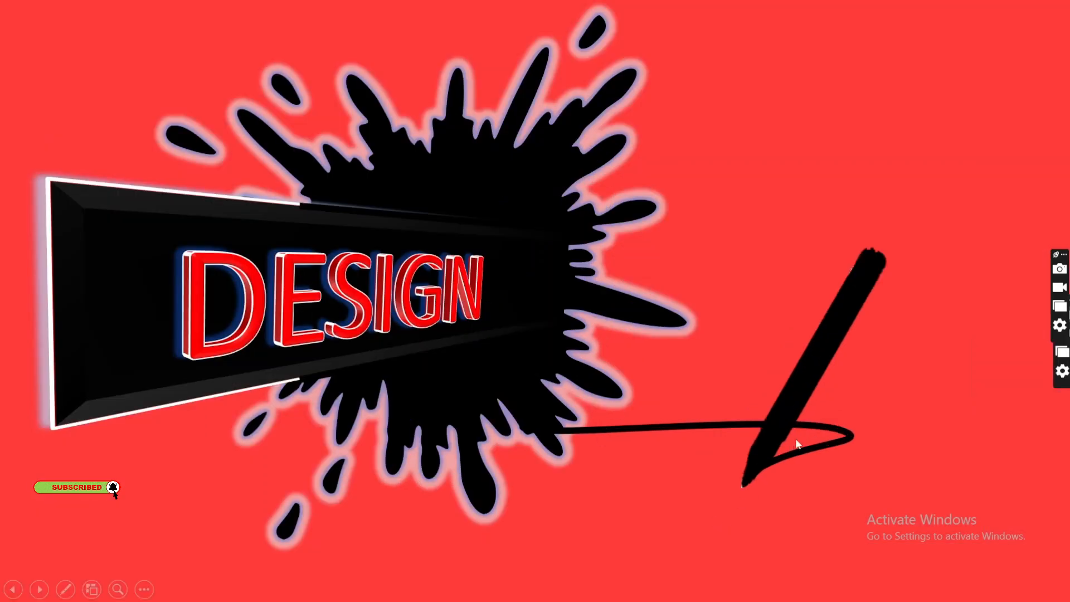
key("Escape")
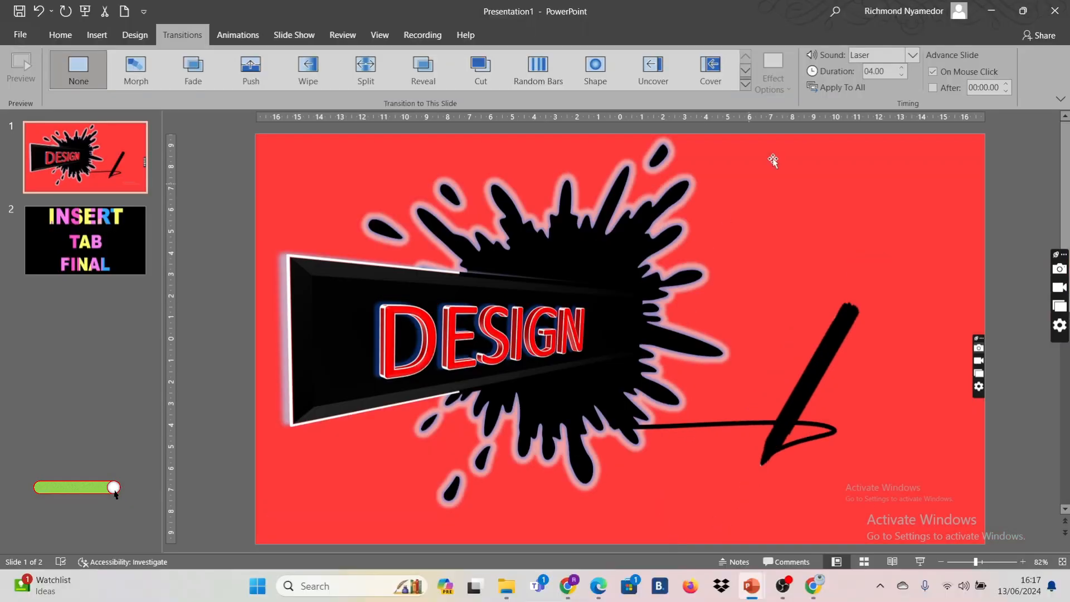
Remove the transition sound with [No Sound] and set the transition duration to 01.00 for all slides.
left_click(912, 54)
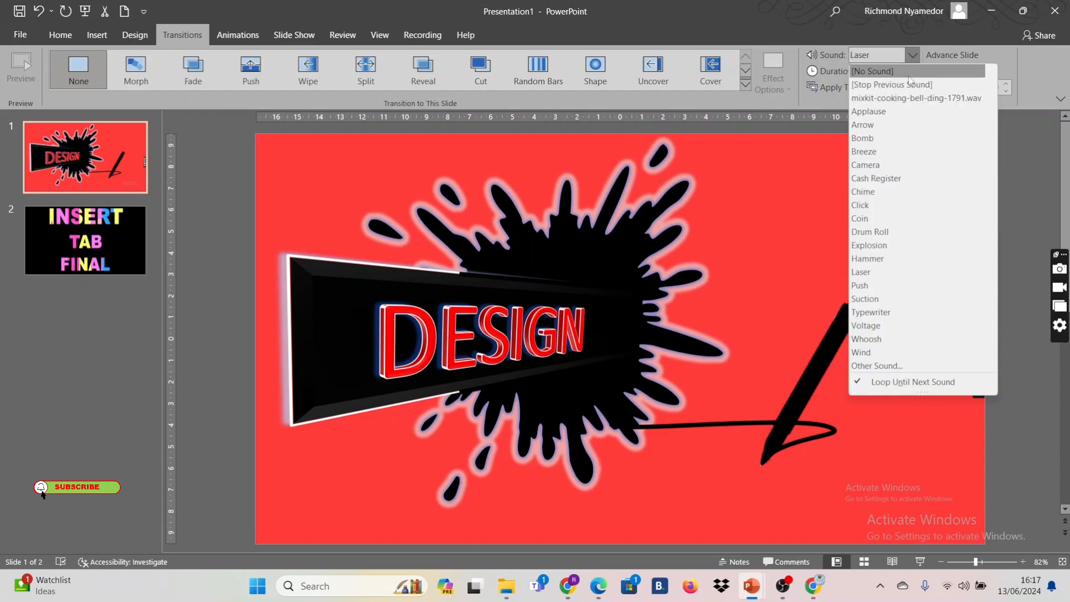
left_click(908, 73)
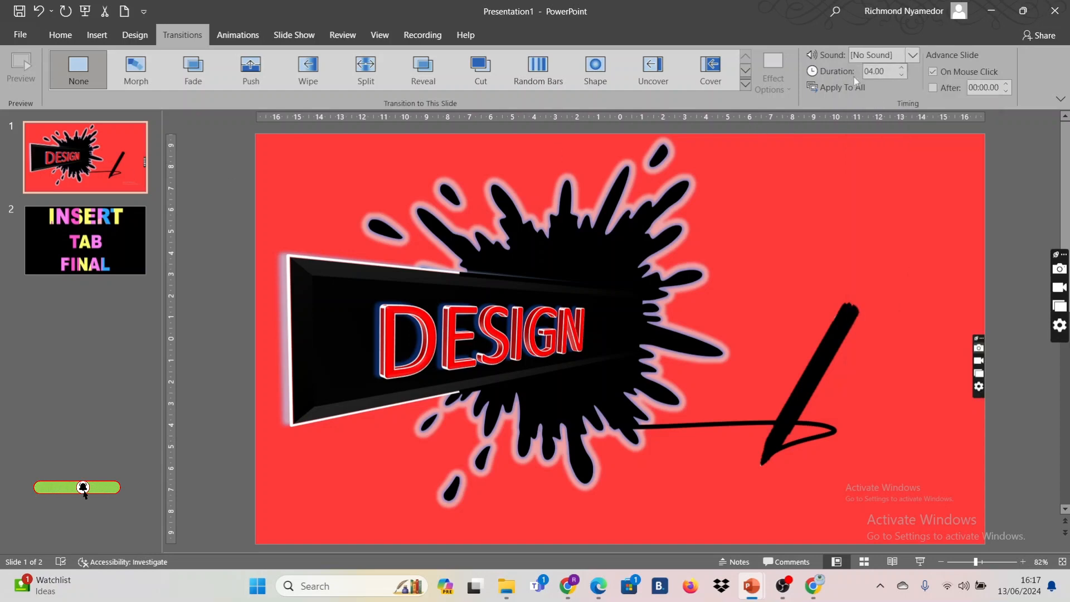
left_click(901, 75)
left_click(901, 74)
left_click(902, 75)
left_click(901, 75)
left_click(902, 75)
left_click(903, 75)
left_click(902, 74)
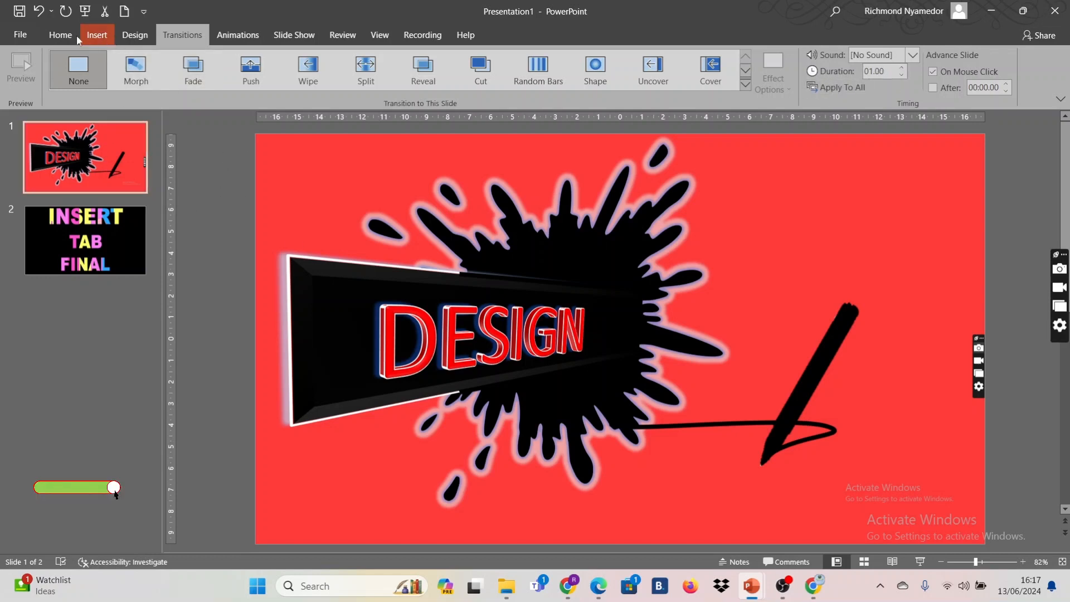
Play the slide show from slide 1 to the end, advancing the slides manually, and exit it.
left_click(87, 11)
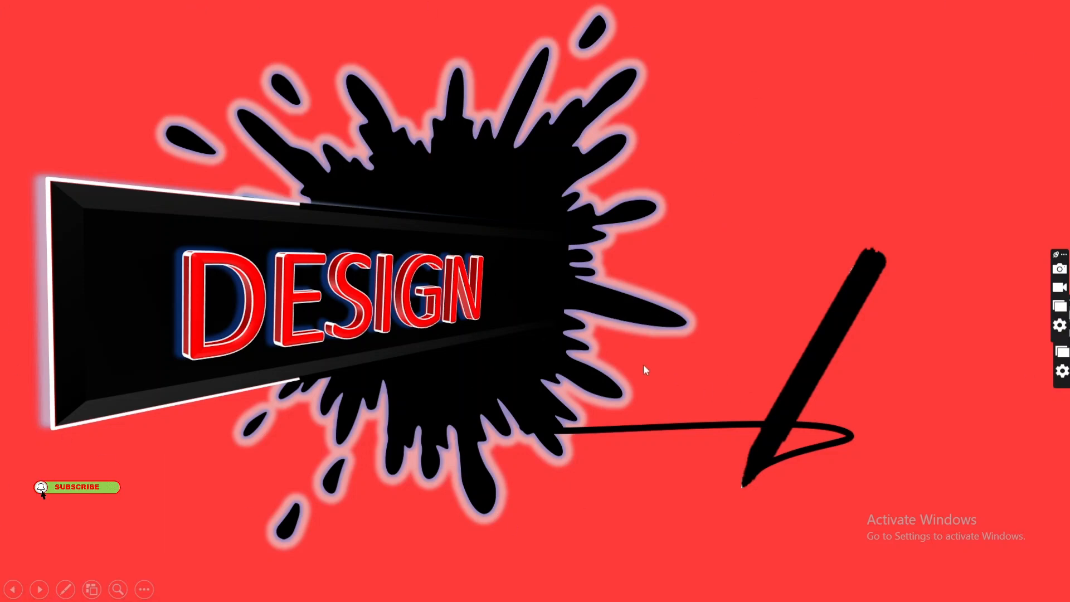
left_click(696, 377)
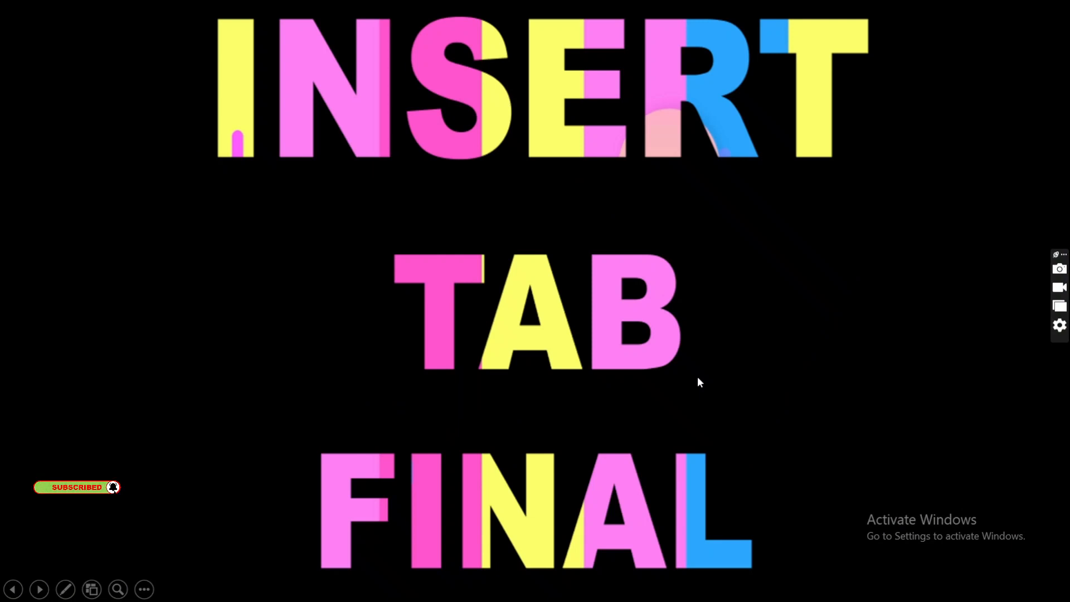
left_click(697, 379)
left_click(697, 381)
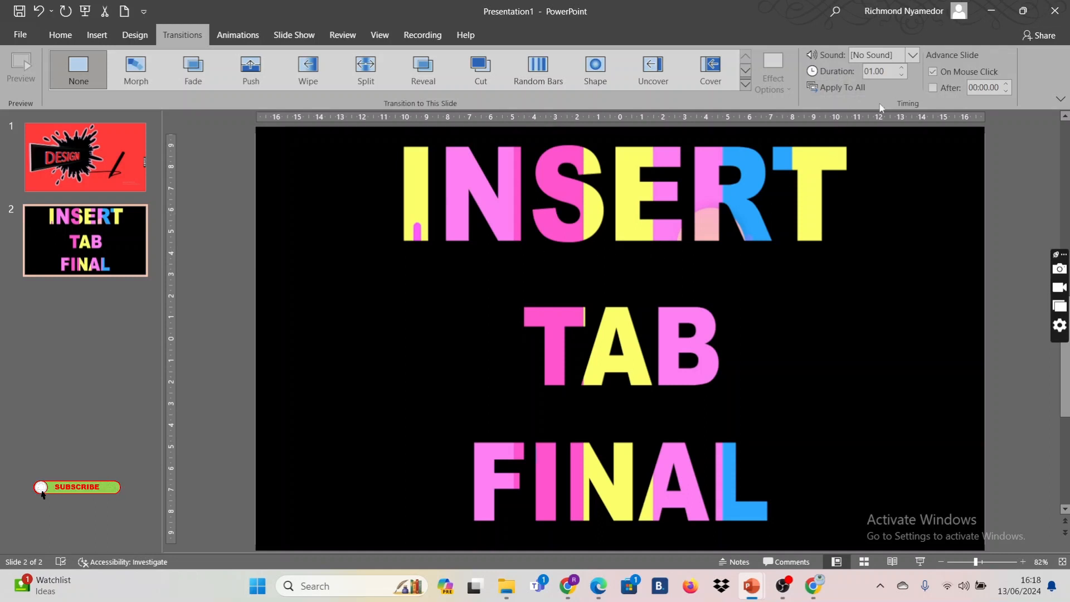
Make slide 2 advance automatically after 00:05.00 instead of on mouse click.
left_click(933, 88)
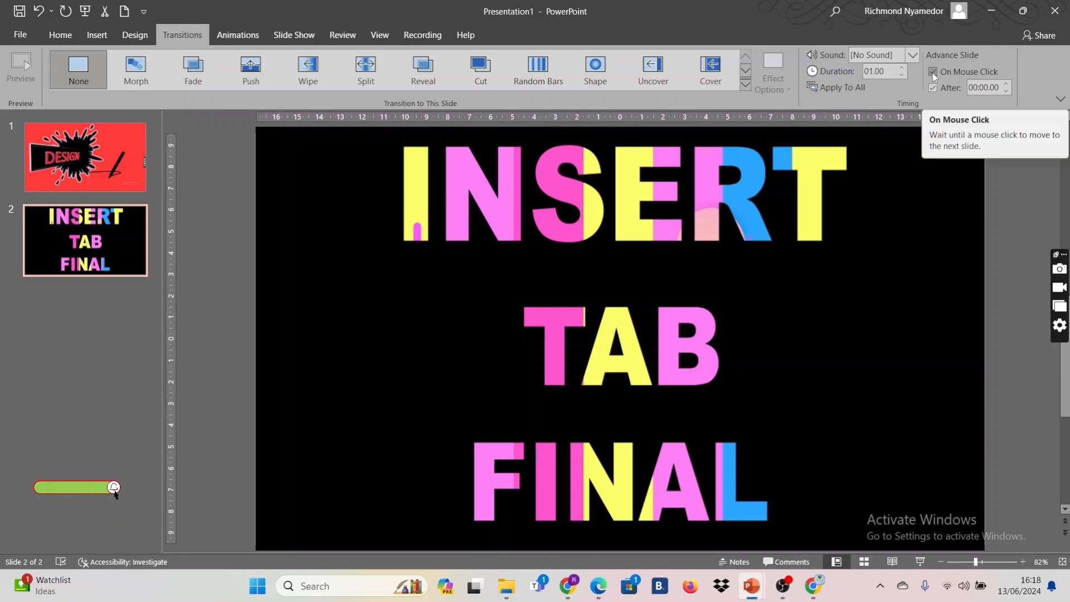
left_click(932, 72)
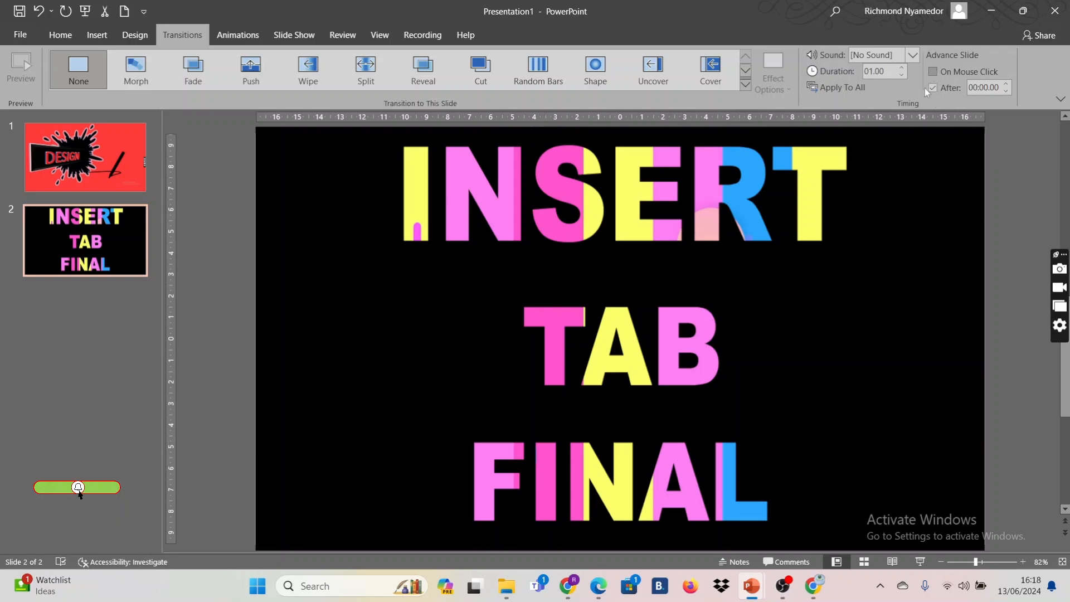
left_click(1006, 84)
left_click(1006, 83)
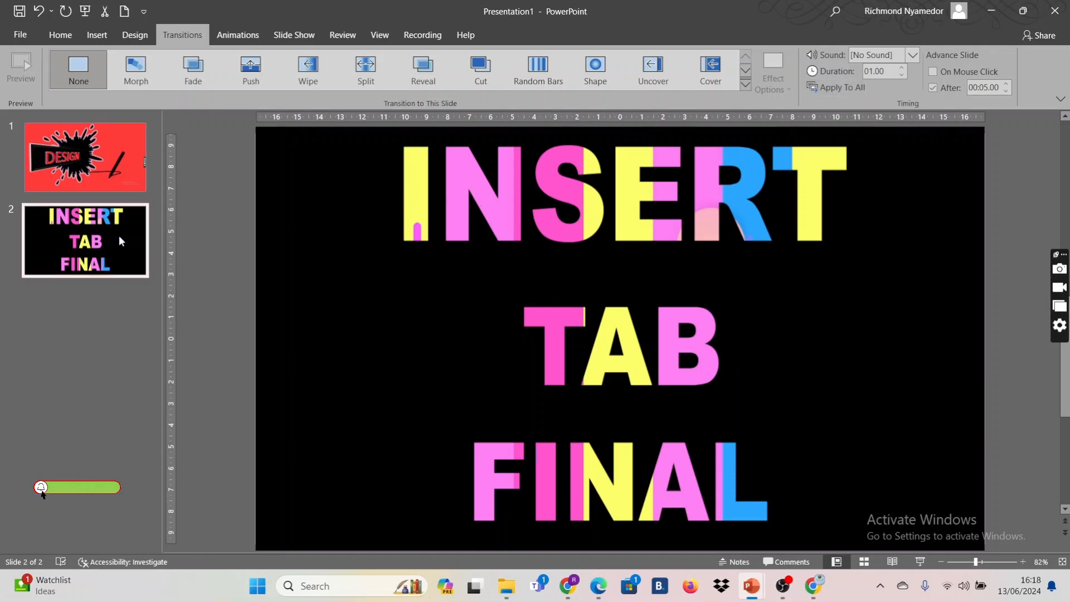
Compare slide 1's advance settings and apply slide 2's transition settings to all slides.
left_click(122, 172)
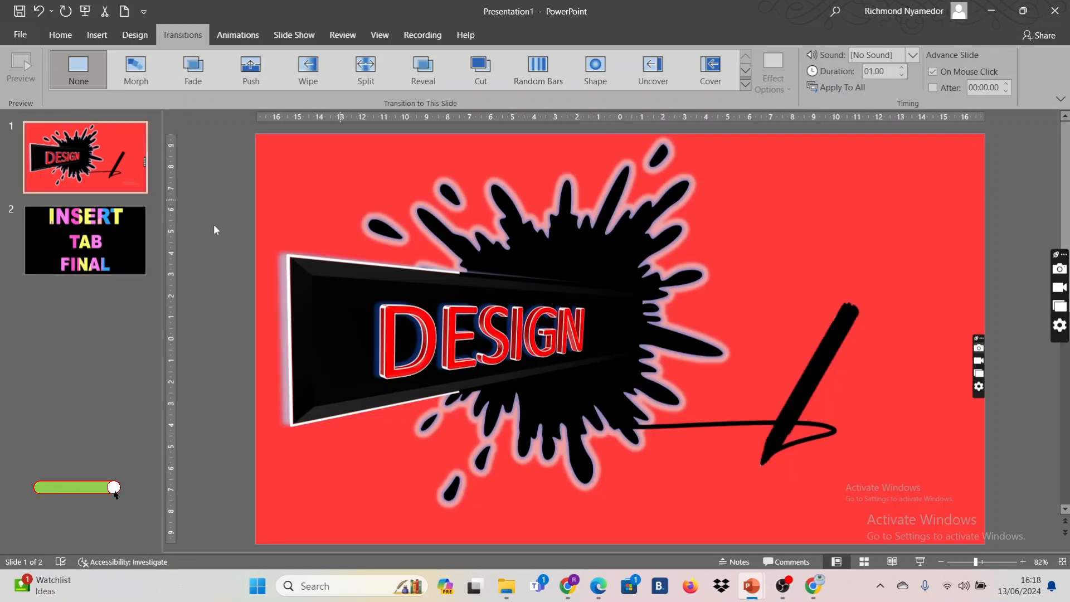
left_click(133, 234)
left_click(844, 94)
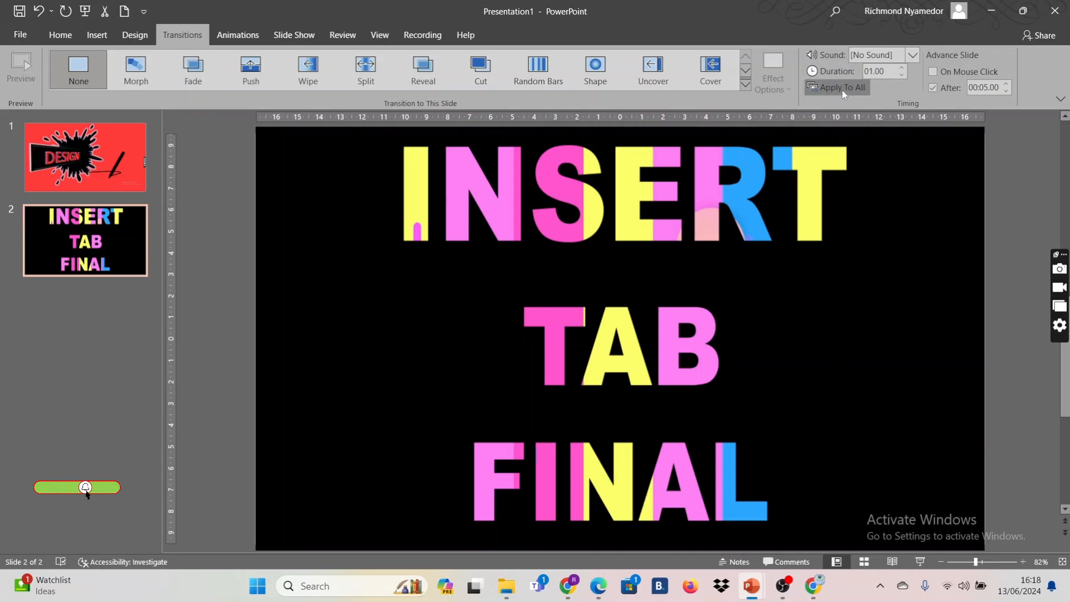
Play the slide show from slide 1 to check the automatic slide advance, and exit it.
left_click(84, 179)
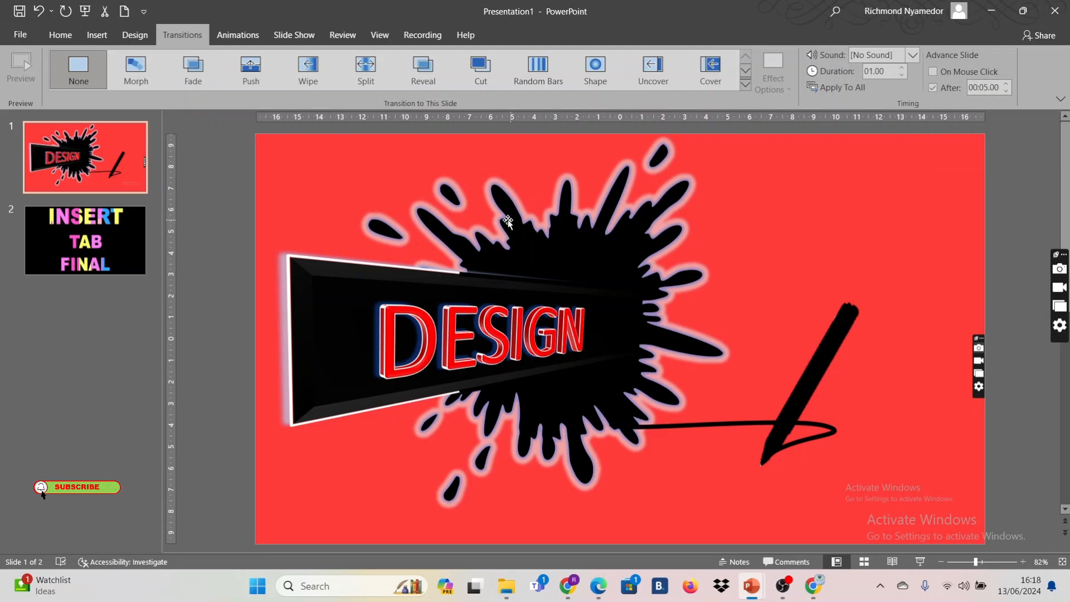
left_click(85, 11)
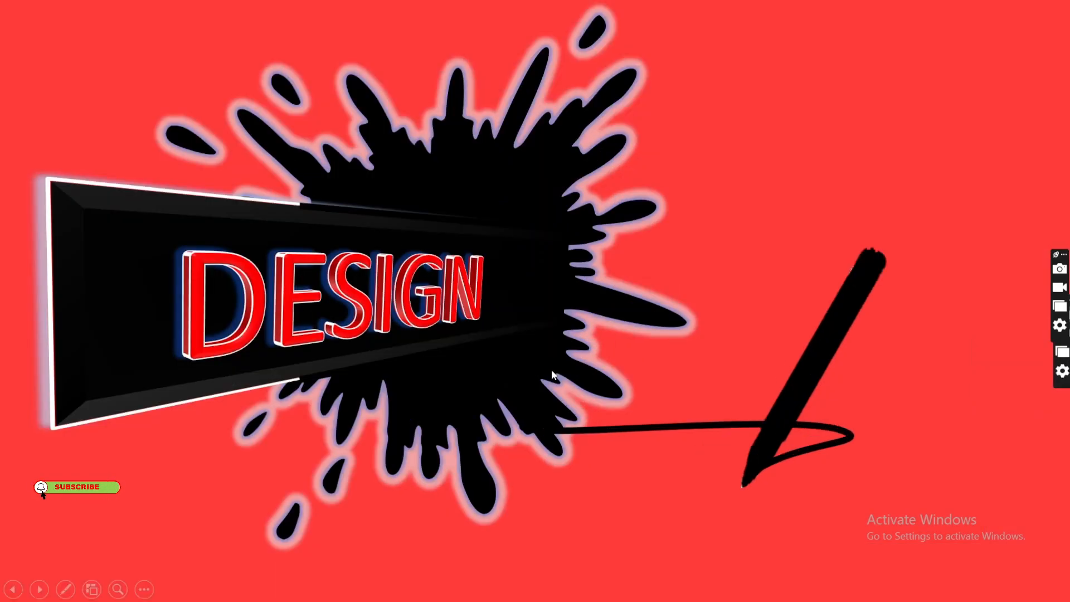
key("Right")
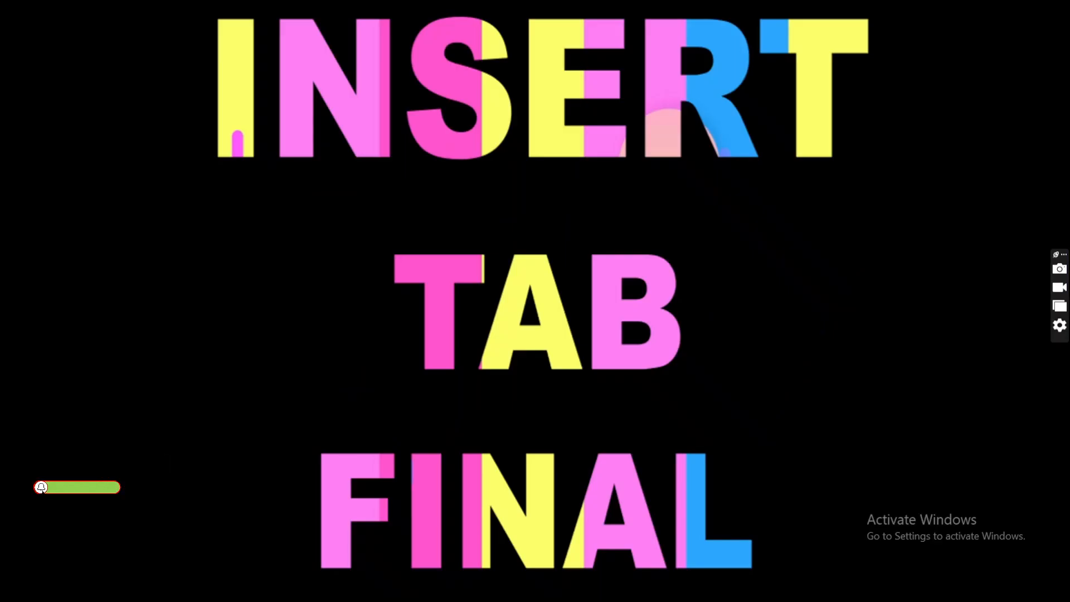
left_click(808, 131)
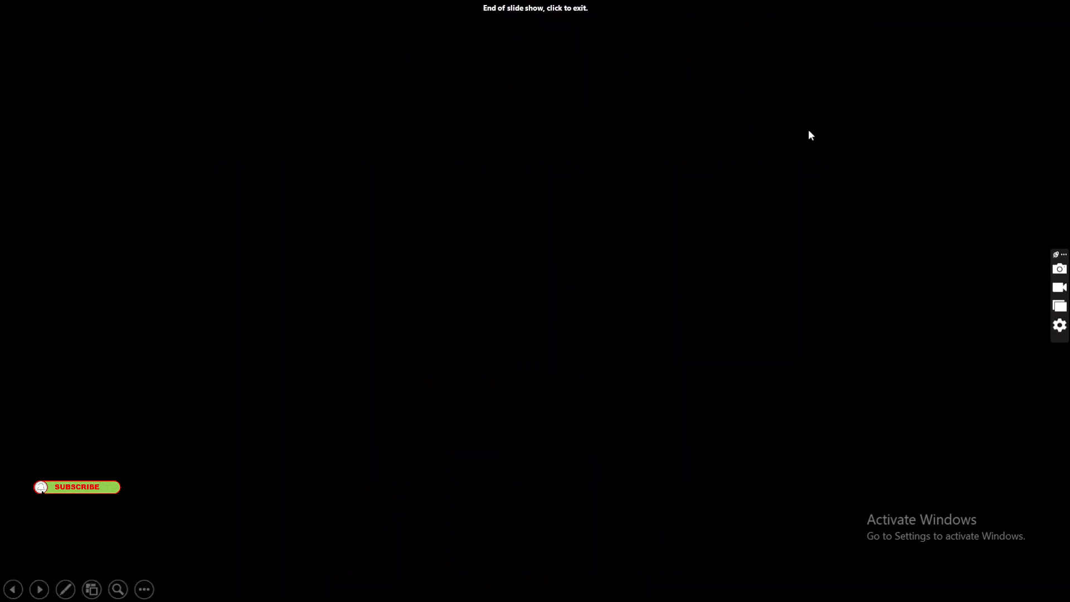
left_click(747, 293)
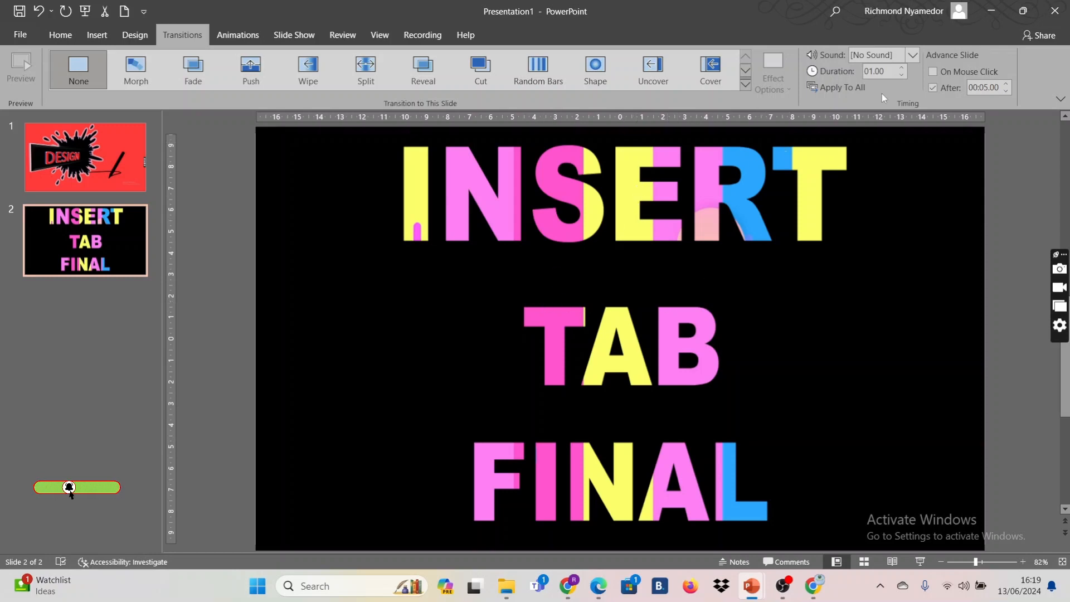
Switch slide 2 to advancing on mouse click only and return it to timed automatic advance.
left_click(931, 72)
left_click(933, 89)
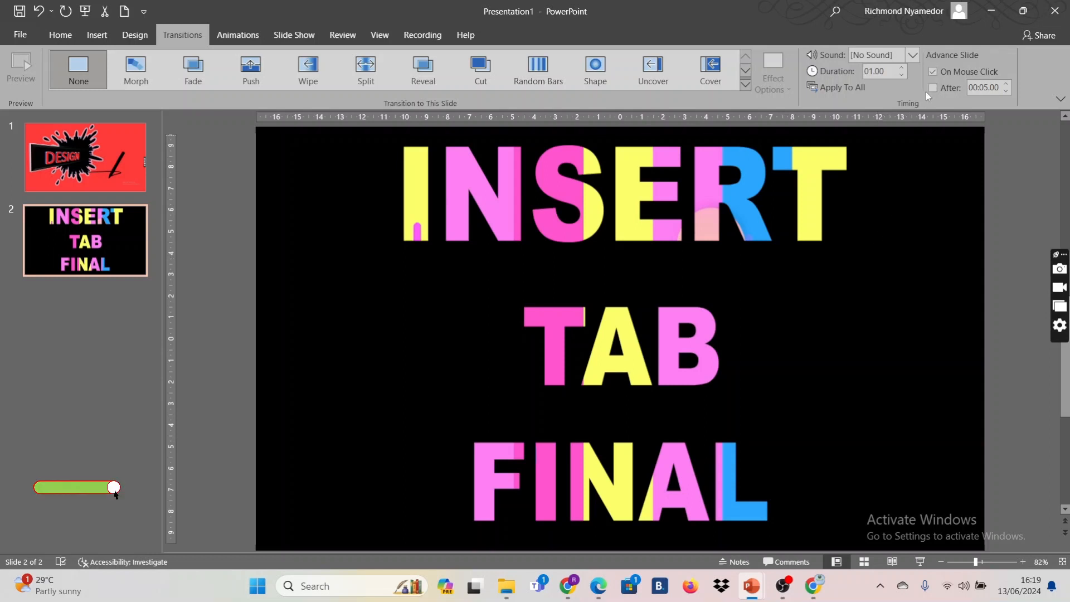
left_click(932, 72)
Switch back and forth between slides 1 and 2 to compare their advance settings.
left_click(99, 171)
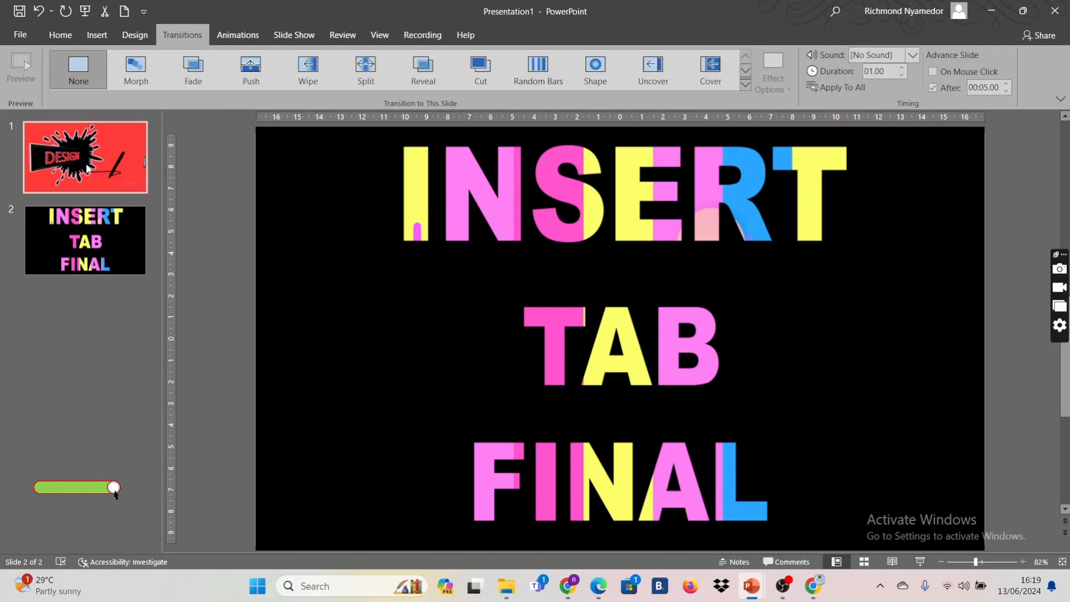
left_click(101, 222)
left_click(100, 173)
left_click(102, 224)
left_click(107, 163)
left_click(108, 221)
left_click(116, 157)
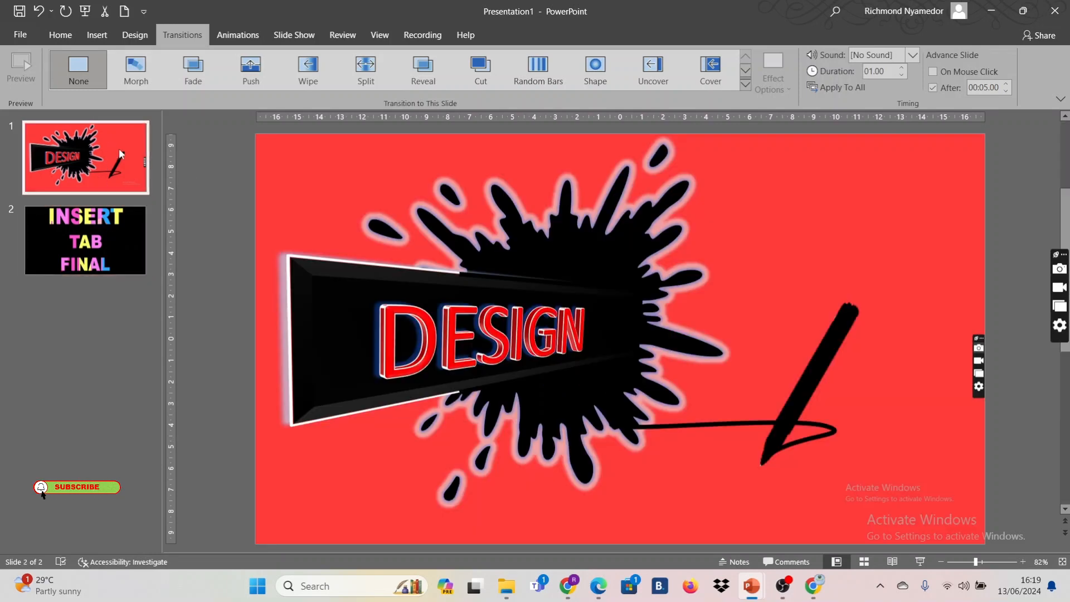
left_click(114, 220)
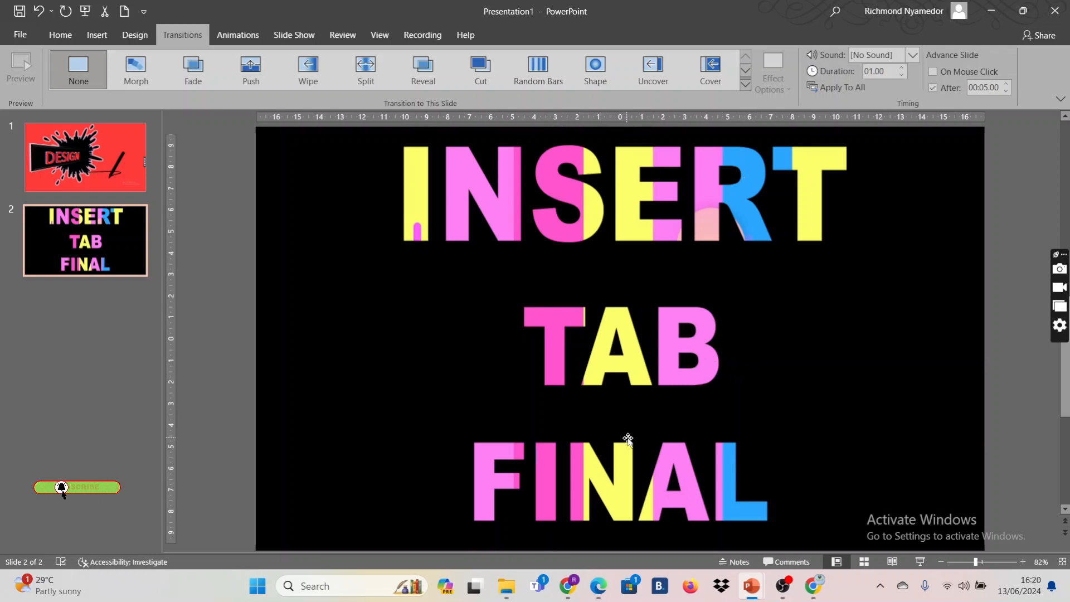
left_click(122, 170)
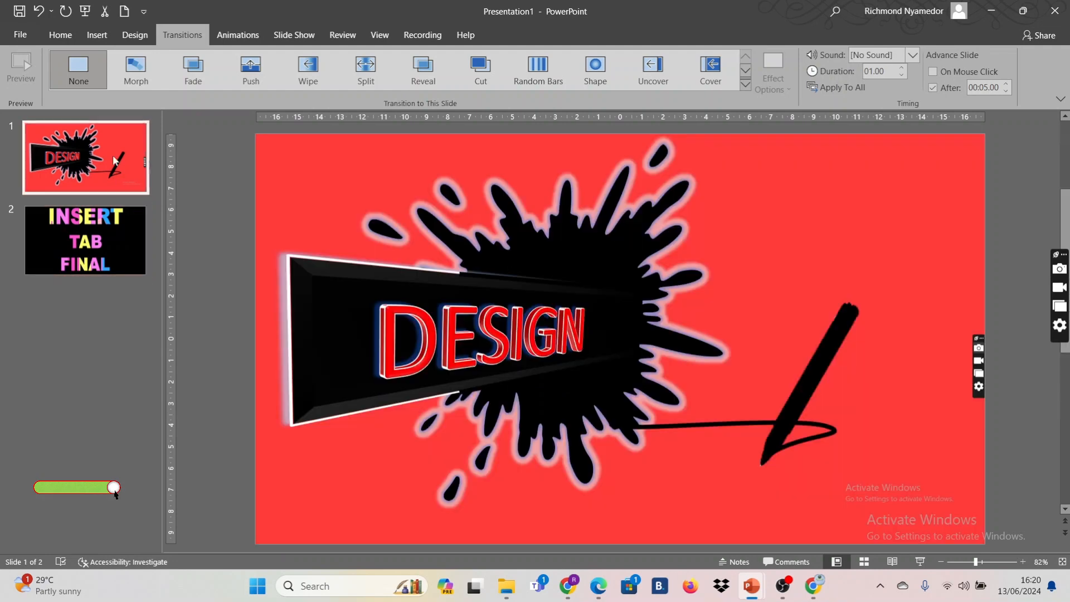
left_click(124, 262)
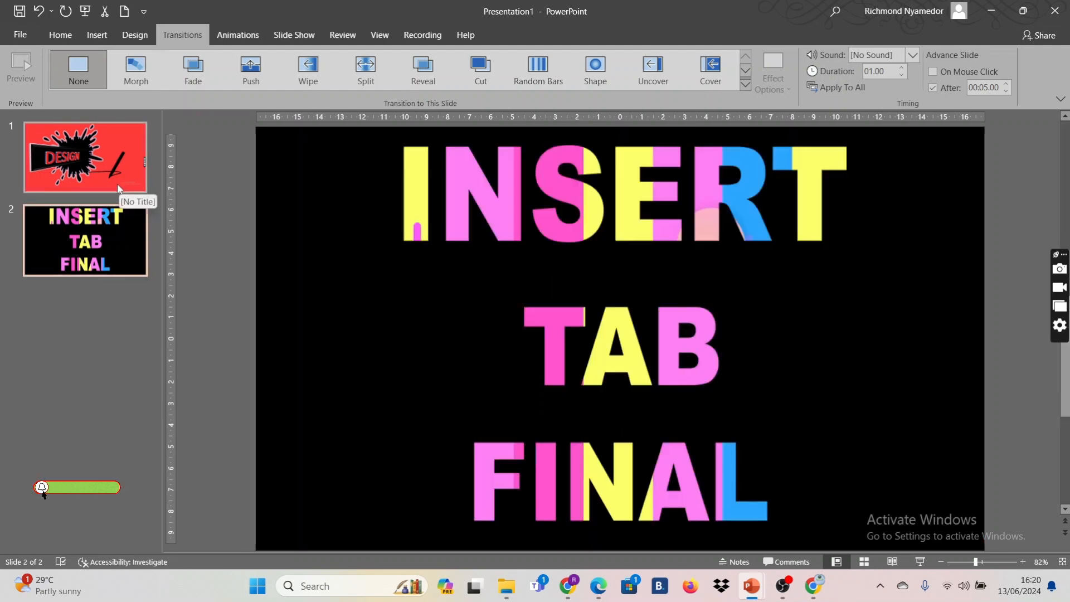